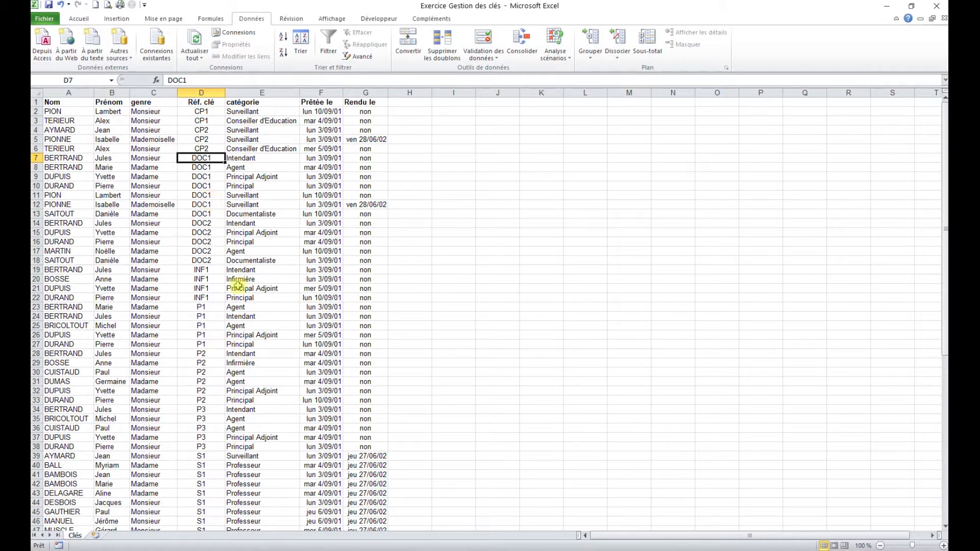
Sort the key list by the "Prêtée le" column from oldest to newest and check the date order.
{"action": "left_click", "coordinate": [320, 148]}
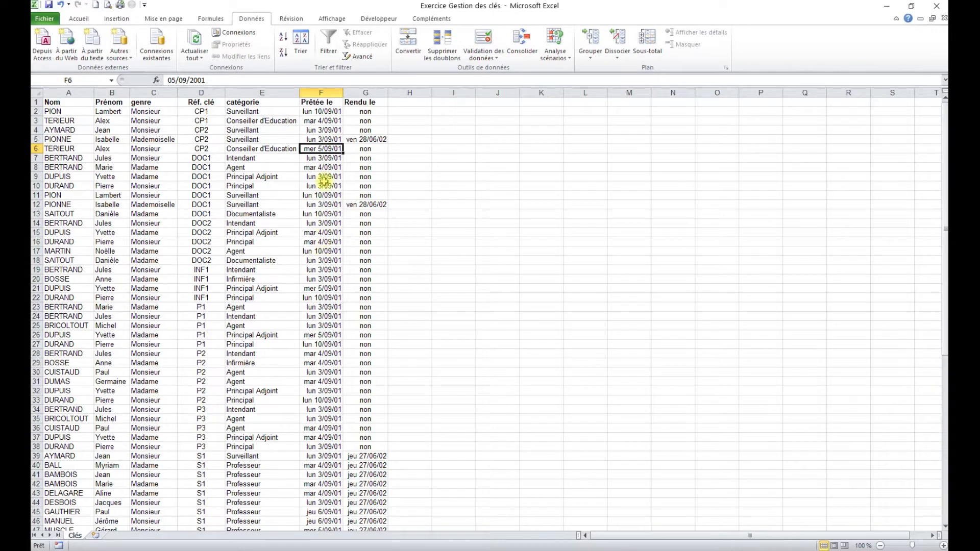
{"action": "left_click", "coordinate": [283, 40]}
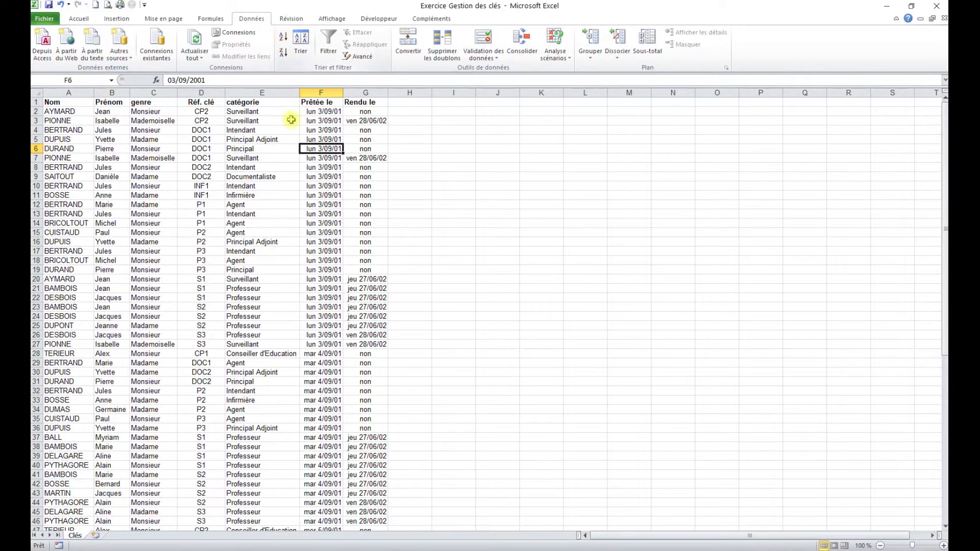
{"action": "scroll", "coordinate": [313, 149], "scroll_direction": "down", "scroll_amount": 7}
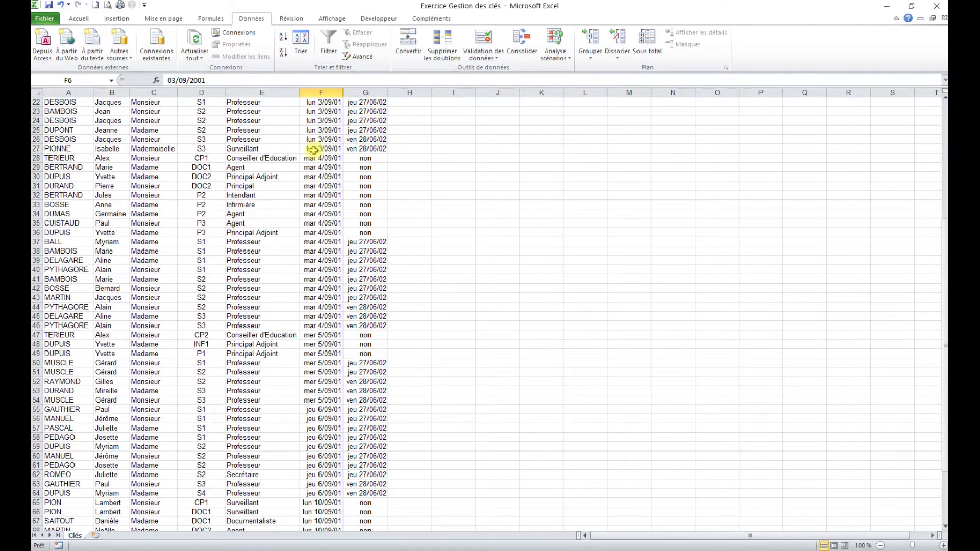
{"action": "scroll", "coordinate": [313, 150], "scroll_direction": "down", "scroll_amount": 5}
{"action": "scroll", "coordinate": [313, 150], "scroll_direction": "up", "scroll_amount": 12}
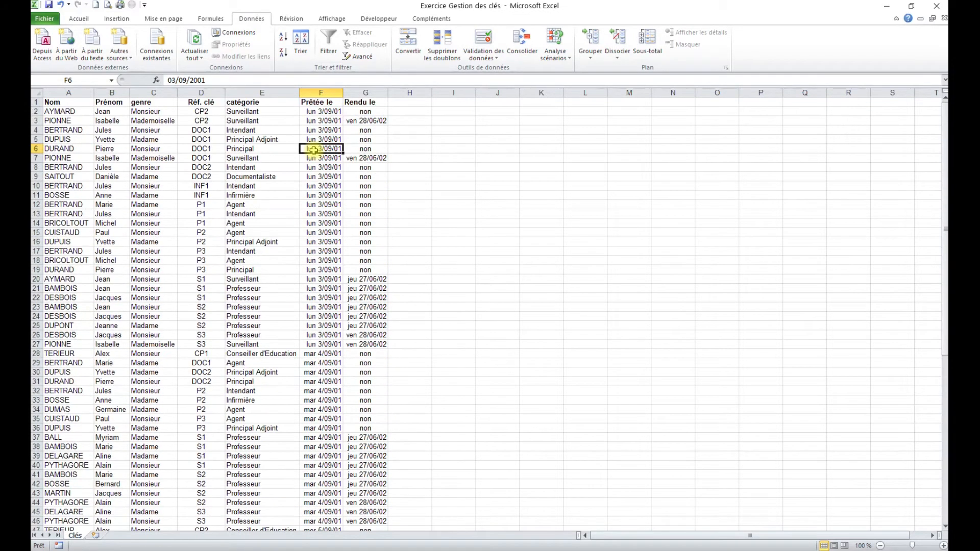
{"action": "left_click_drag", "start_coordinate": [327, 119], "coordinate": [324, 175]}
{"action": "left_click", "coordinate": [325, 214]}
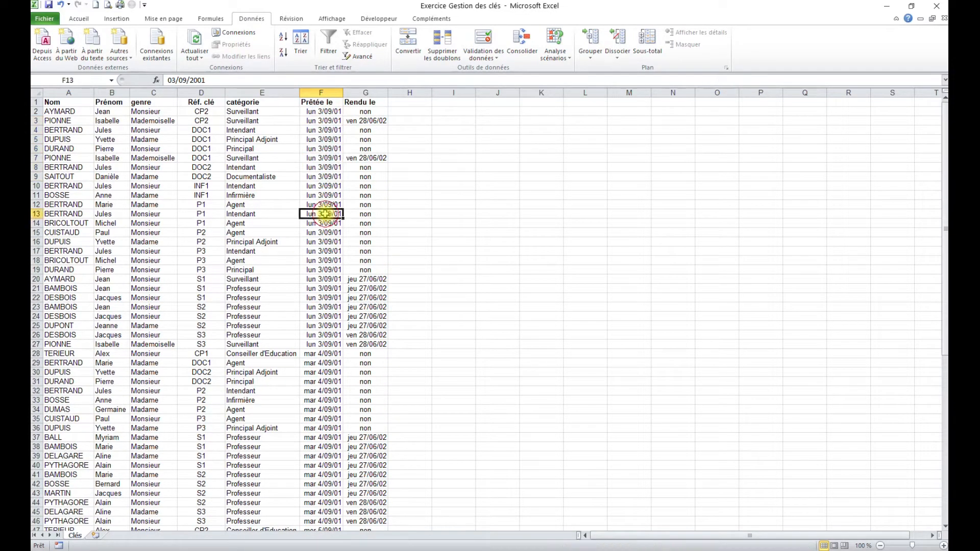
{"action": "left_click_drag", "start_coordinate": [325, 214], "coordinate": [321, 259]}
{"action": "left_click_drag", "start_coordinate": [321, 140], "coordinate": [324, 188]}
{"action": "left_click", "coordinate": [327, 223]}
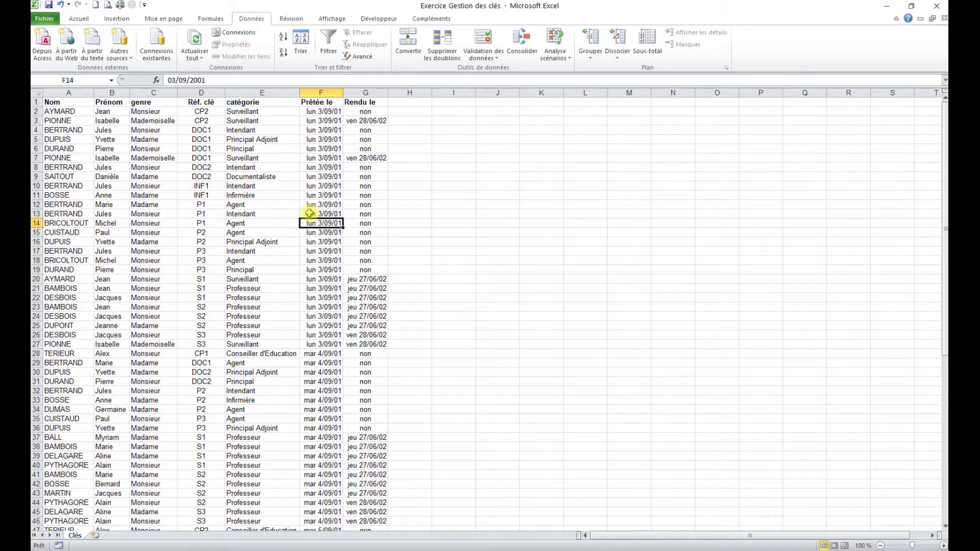
Apply a three-level sort to the key list by Nom, Prénom and Réf. clé, each from A to Z.
{"action": "left_click", "coordinate": [303, 44]}
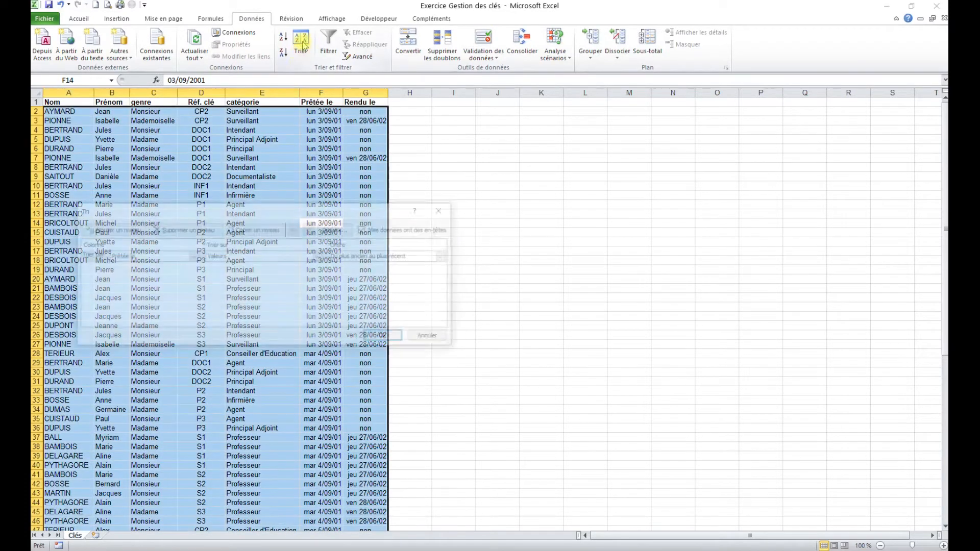
{"action": "left_click", "coordinate": [163, 258]}
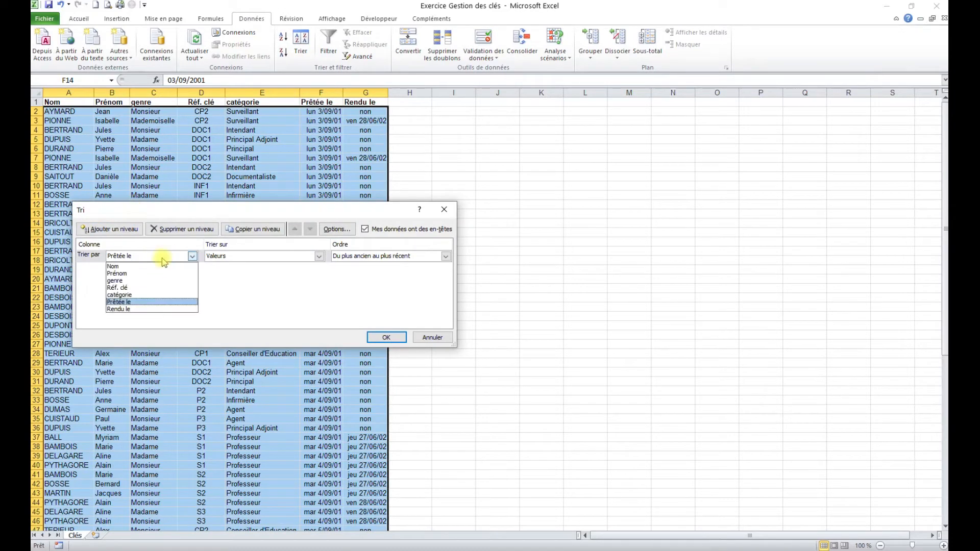
{"action": "left_click", "coordinate": [143, 266]}
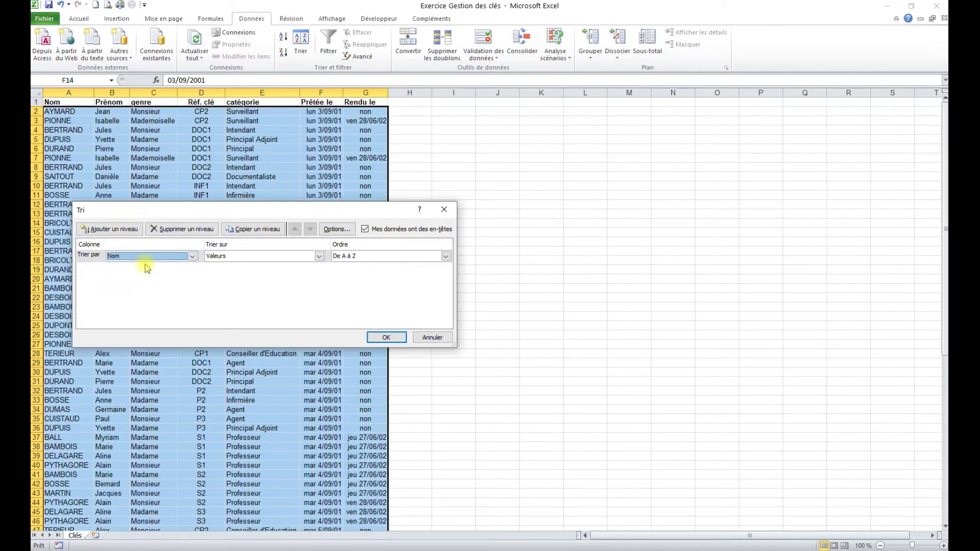
{"action": "left_click", "coordinate": [122, 230]}
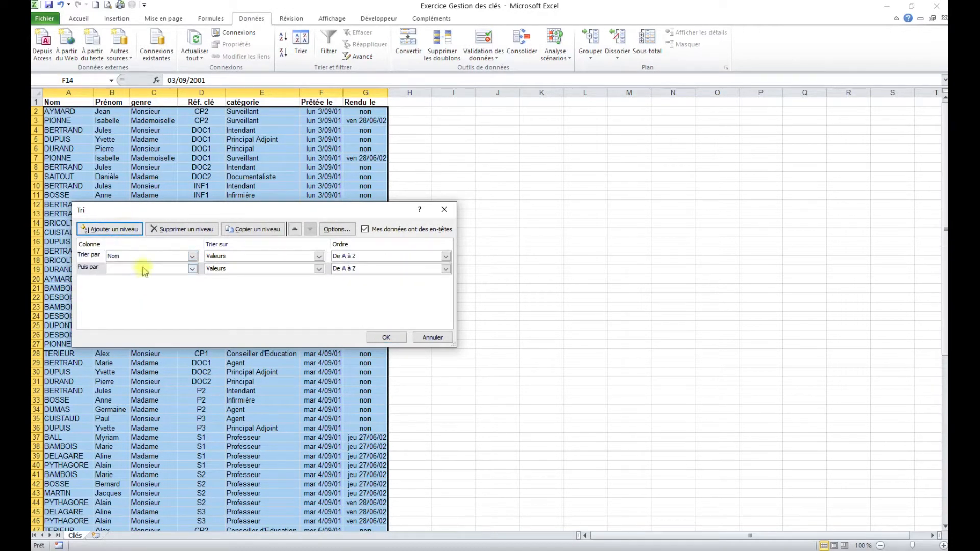
{"action": "left_click", "coordinate": [144, 269]}
{"action": "left_click", "coordinate": [134, 287]}
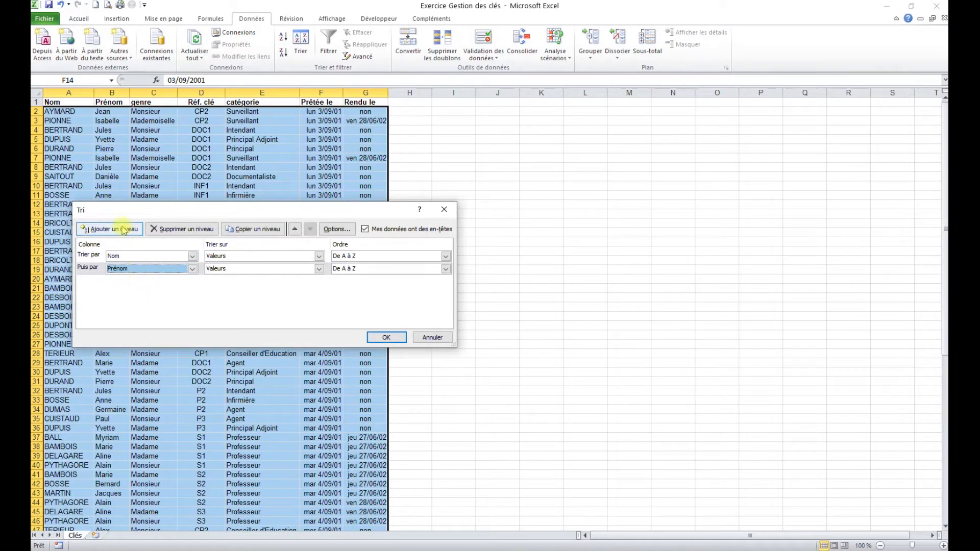
{"action": "left_click", "coordinate": [121, 229]}
{"action": "left_click", "coordinate": [123, 281]}
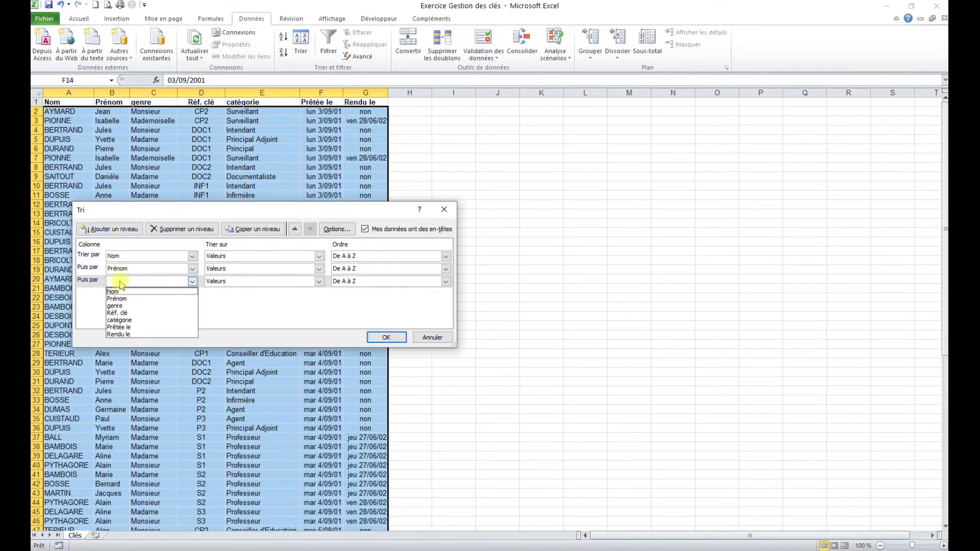
{"action": "left_click", "coordinate": [123, 312]}
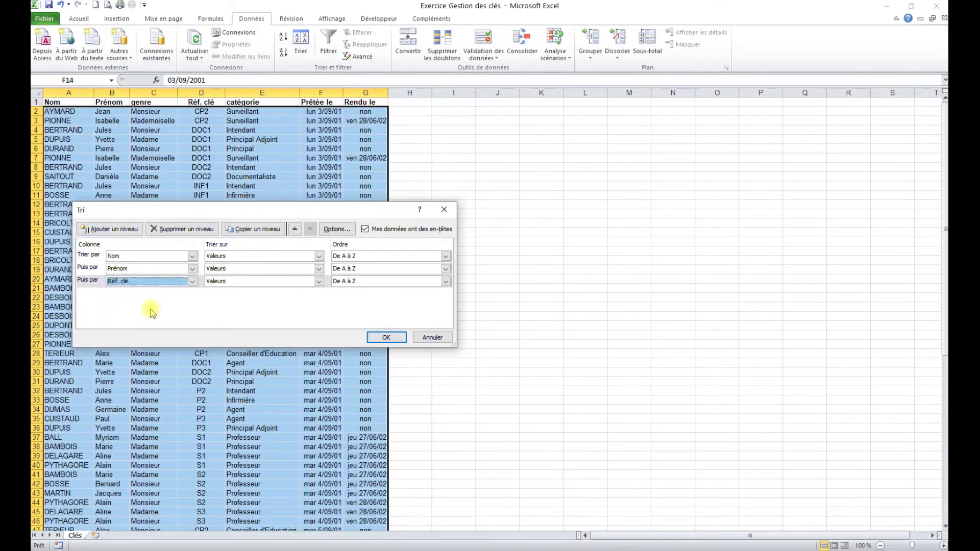
{"action": "left_click", "coordinate": [386, 337]}
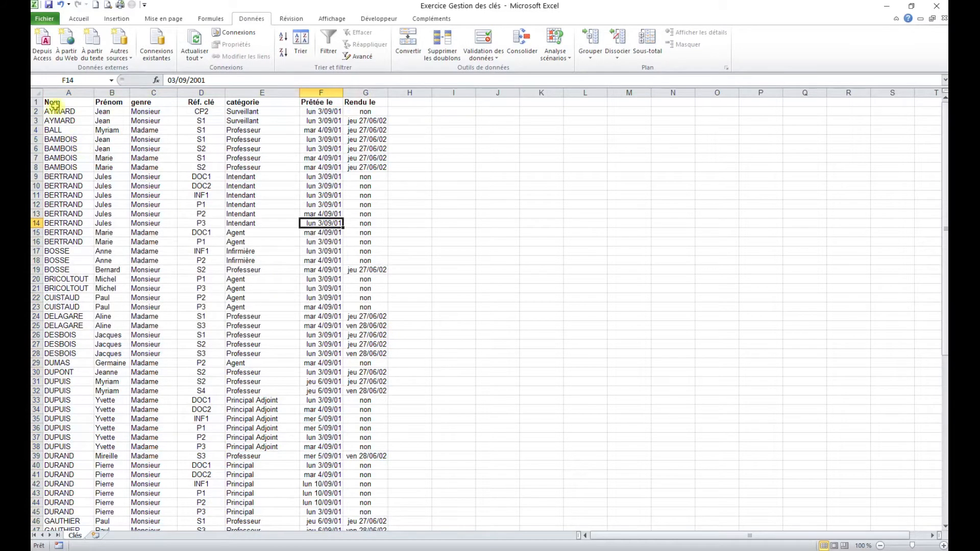
{"action": "left_click_drag", "start_coordinate": [55, 111], "coordinate": [320, 120]}
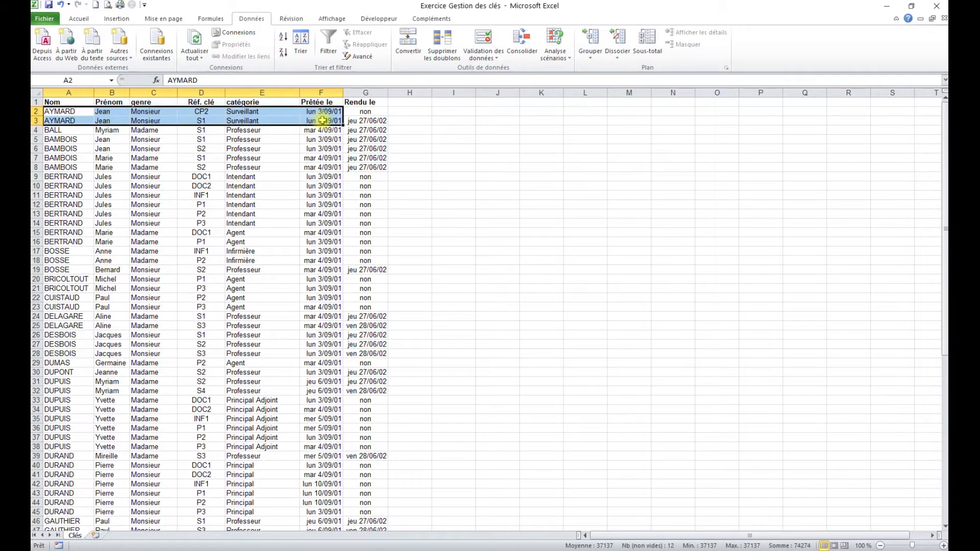
{"action": "left_click", "coordinate": [361, 121]}
Enable filtering on the key list and search the catégorie filter for "pro" to keep only Professeur rows.
{"action": "left_click", "coordinate": [255, 186]}
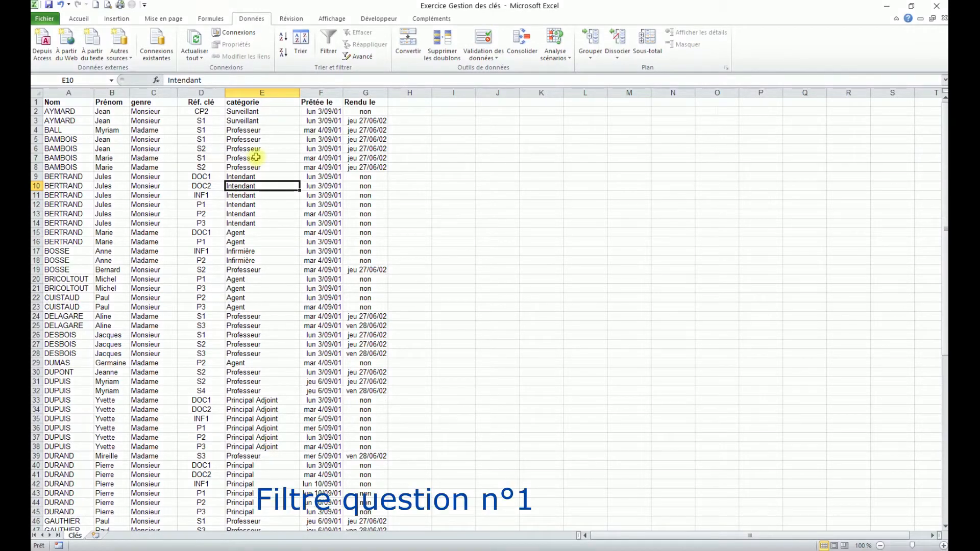
{"action": "left_click", "coordinate": [330, 47]}
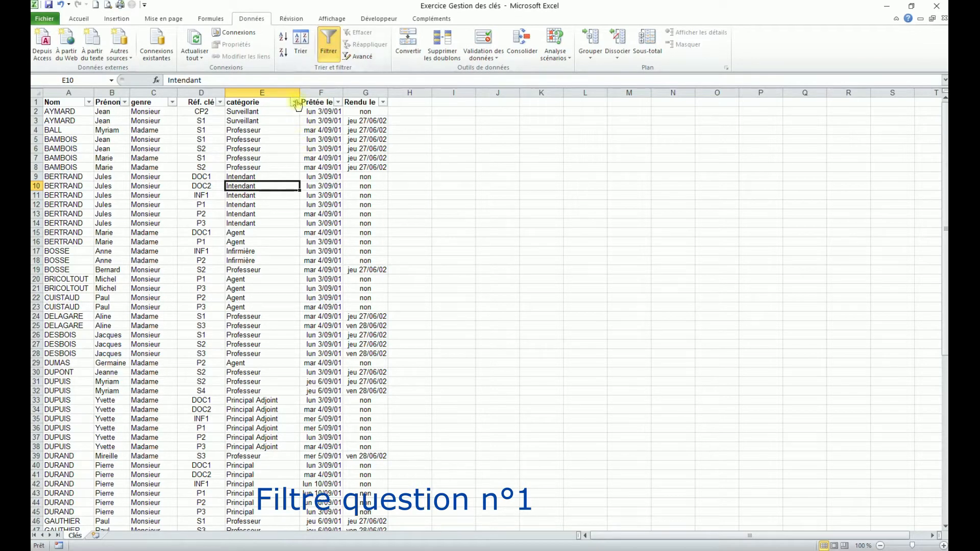
{"action": "left_click", "coordinate": [296, 103]}
{"action": "left_click", "coordinate": [200, 189]}
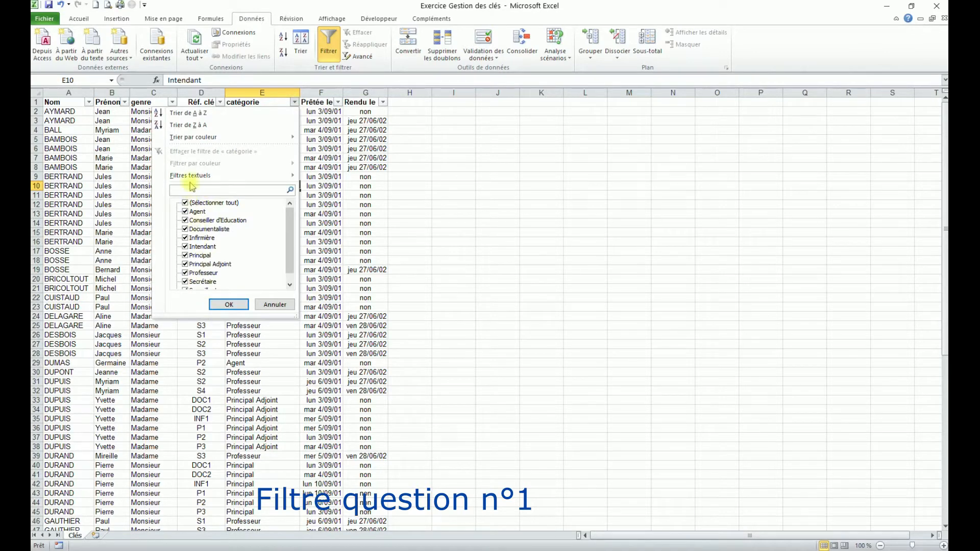
{"action": "type", "text": "pro"}
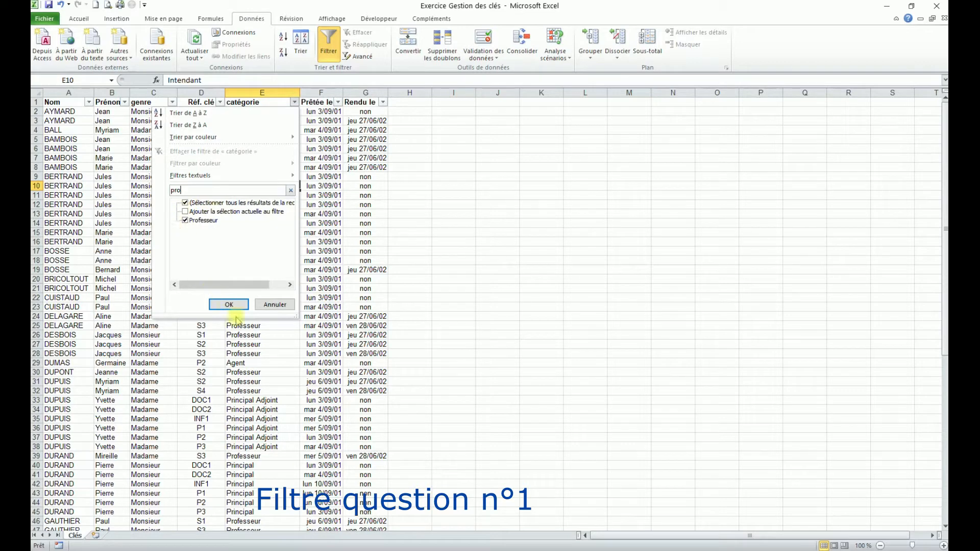
{"action": "left_click", "coordinate": [229, 304]}
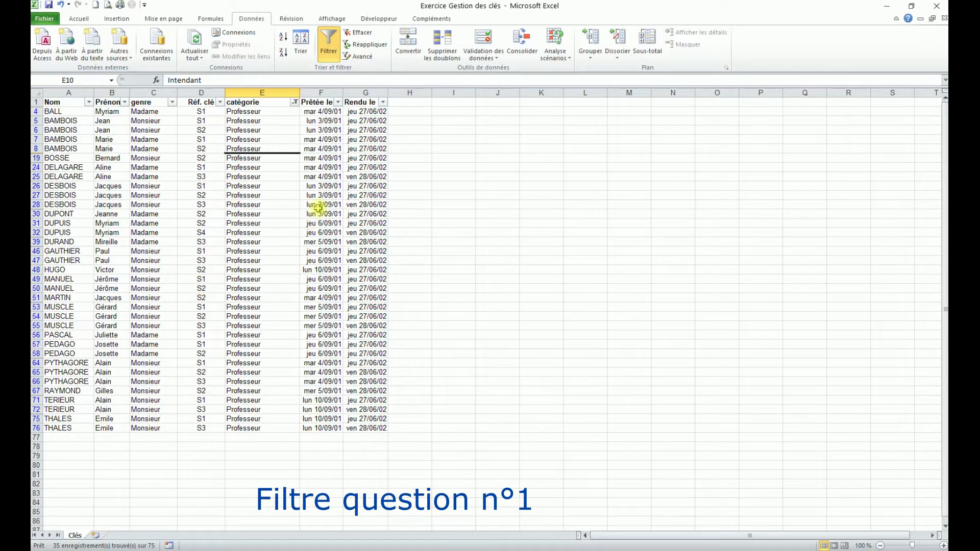
Change the catégorie filter to show only Agent instead of Professeur.
{"action": "left_click", "coordinate": [296, 102]}
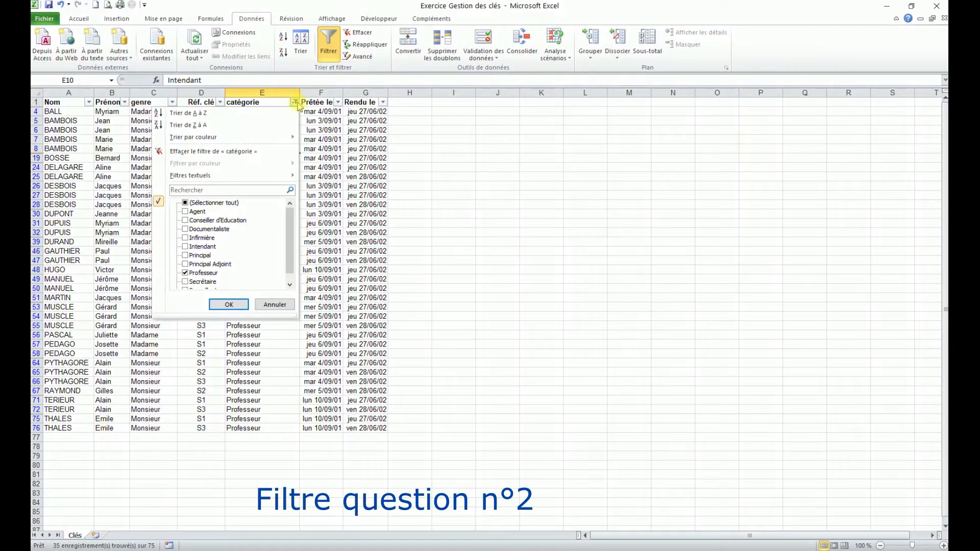
{"action": "left_click", "coordinate": [185, 273]}
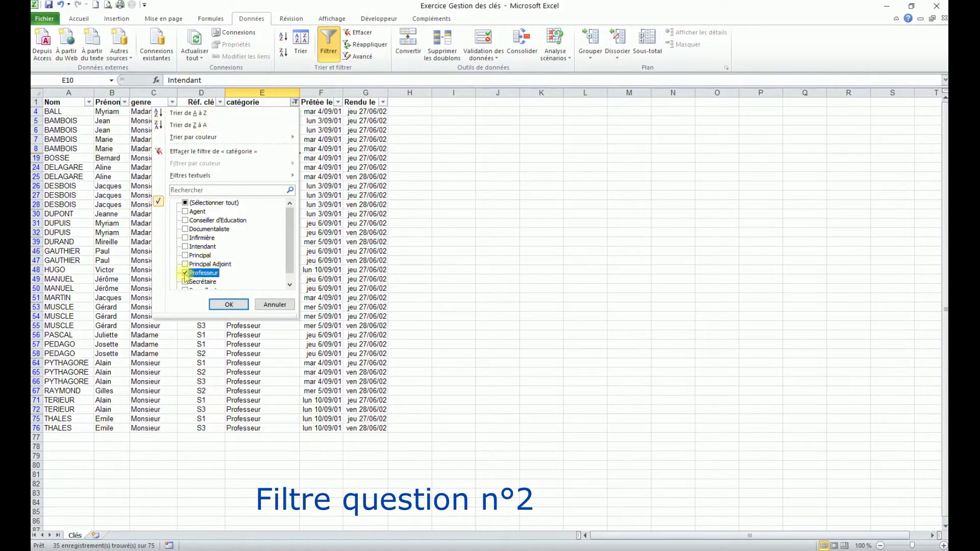
{"action": "left_click", "coordinate": [185, 211]}
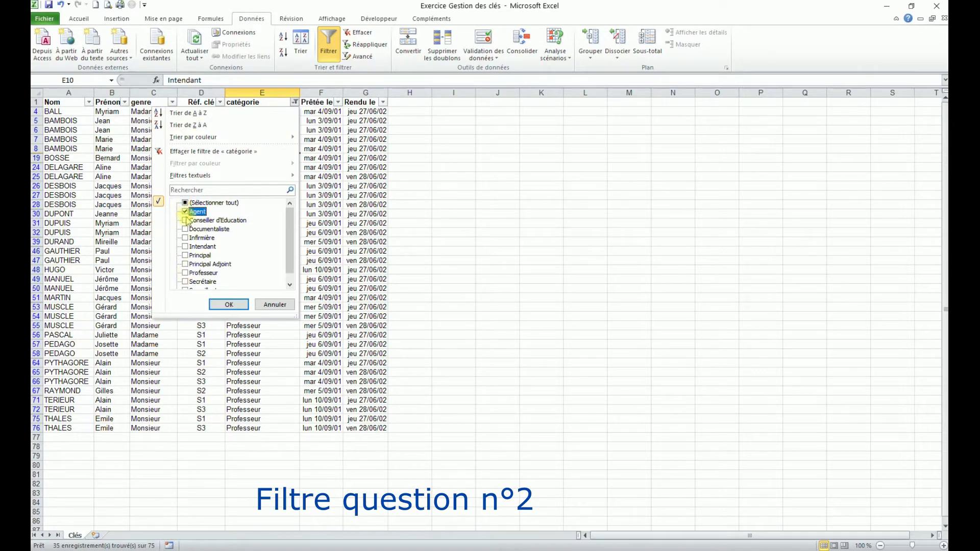
{"action": "left_click", "coordinate": [225, 304]}
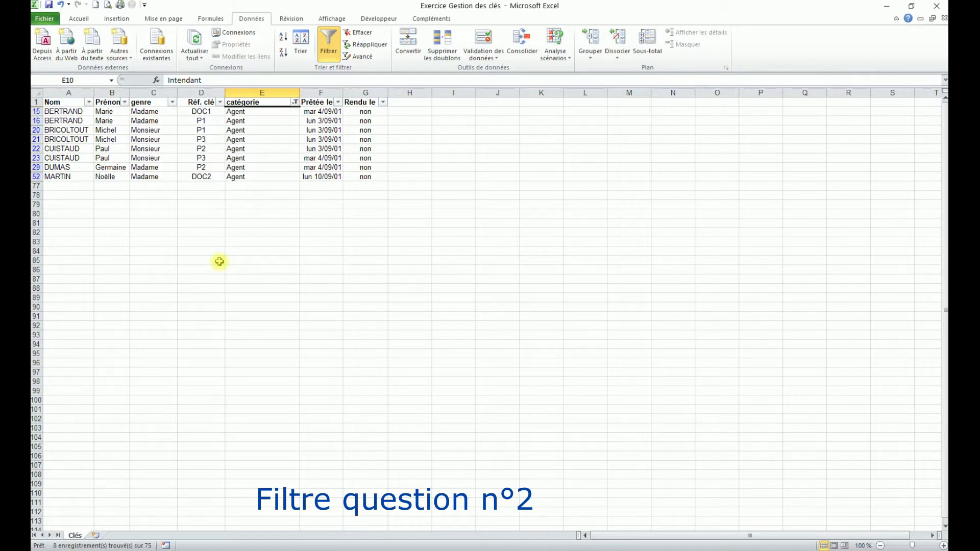
Clear the filter on the catégorie column.
{"action": "left_click", "coordinate": [277, 133]}
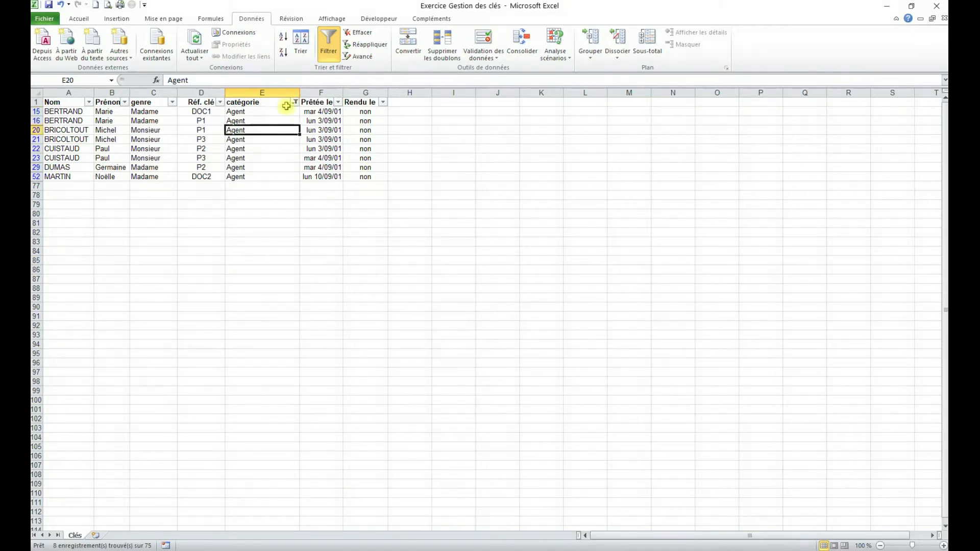
{"action": "left_click", "coordinate": [295, 102]}
{"action": "left_click", "coordinate": [228, 154]}
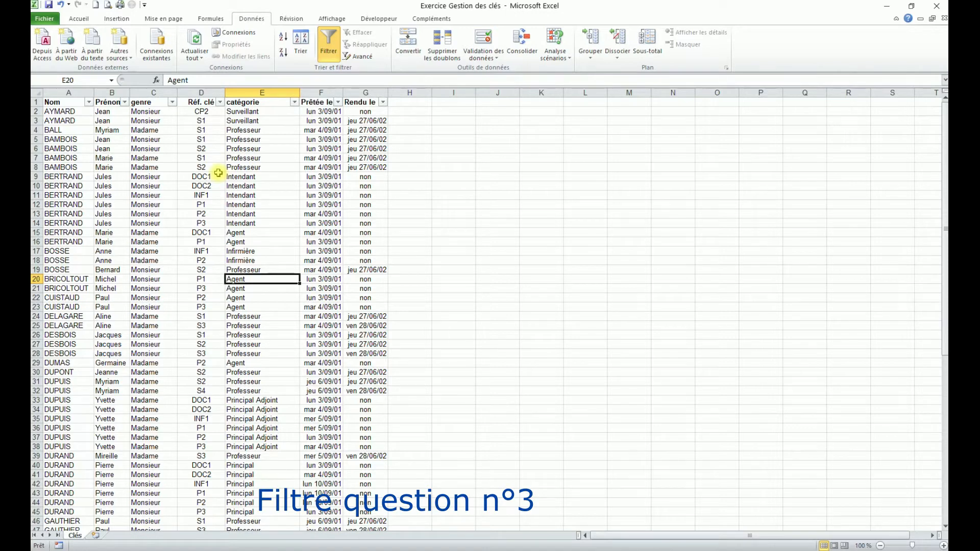
{"action": "left_click", "coordinate": [220, 102]}
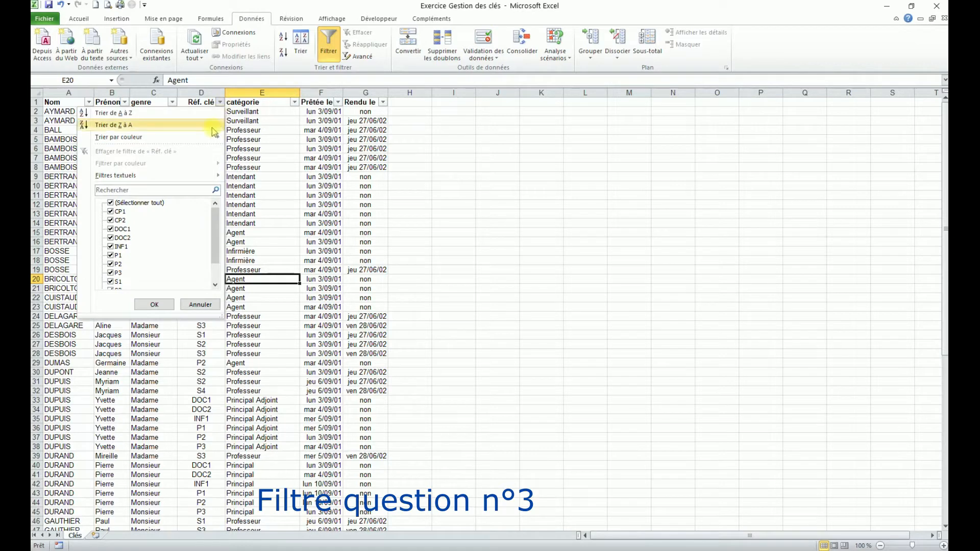
{"action": "left_click", "coordinate": [112, 203]}
{"action": "scroll", "coordinate": [119, 220], "scroll_direction": "down", "scroll_amount": 2}
{"action": "left_click", "coordinate": [110, 265]}
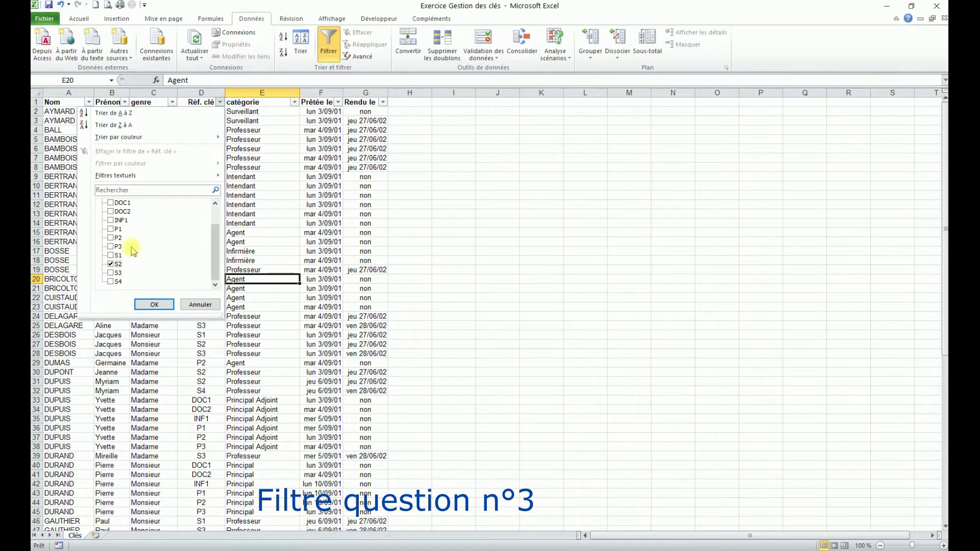
{"action": "left_click_drag", "start_coordinate": [216, 241], "coordinate": [216, 216]}
{"action": "left_click", "coordinate": [111, 203]}
Filter the Réf. clé column with a text filter that keeps only rows equal to S2.
{"action": "mouse_move", "coordinate": [198, 175]}
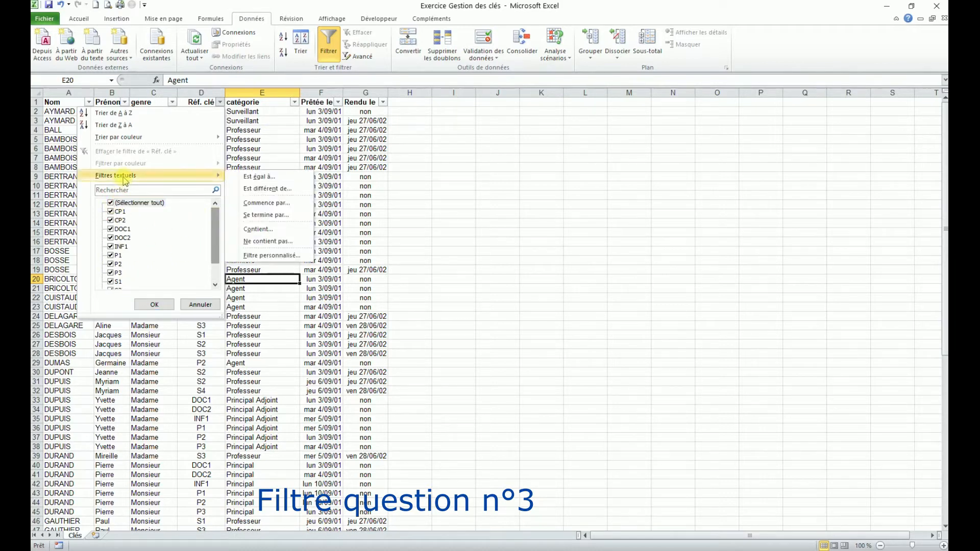
{"action": "left_click", "coordinate": [263, 177]}
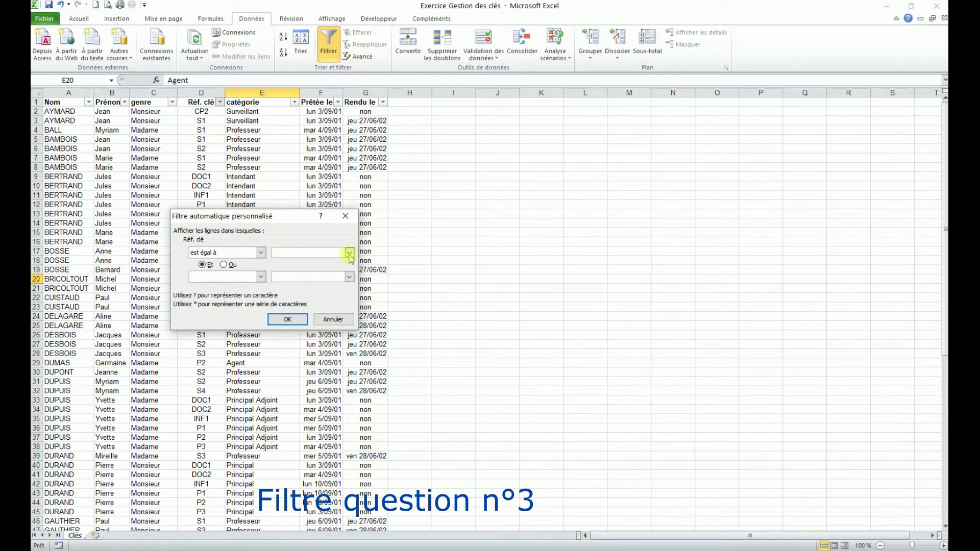
{"action": "left_click", "coordinate": [349, 252]}
{"action": "scroll", "coordinate": [326, 278], "scroll_direction": "down", "scroll_amount": 3}
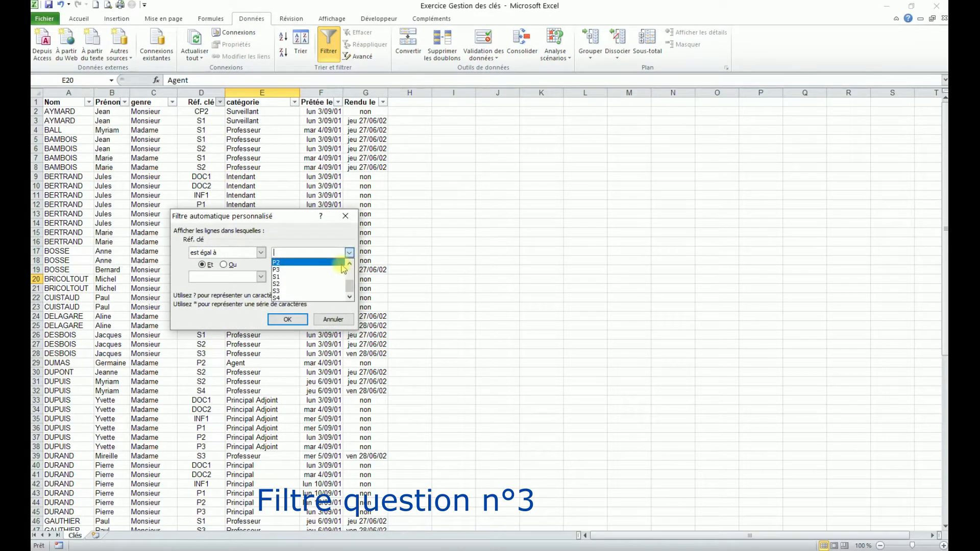
{"action": "left_click", "coordinate": [283, 283]}
{"action": "left_click", "coordinate": [288, 320]}
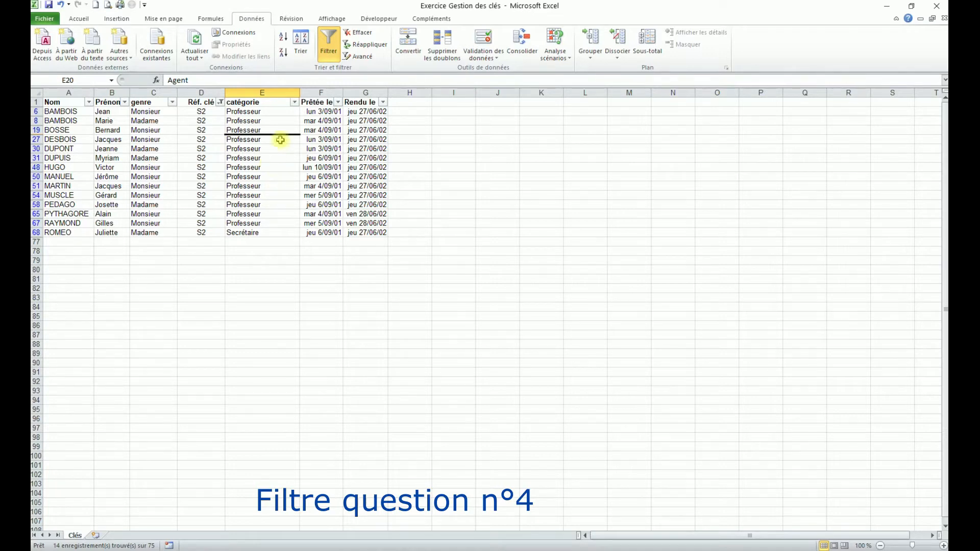
Apply a custom filter to the Réf. clé column with the conditions equal to DOC1 and equal to DOC2, joined by Et.
{"action": "left_click", "coordinate": [221, 102]}
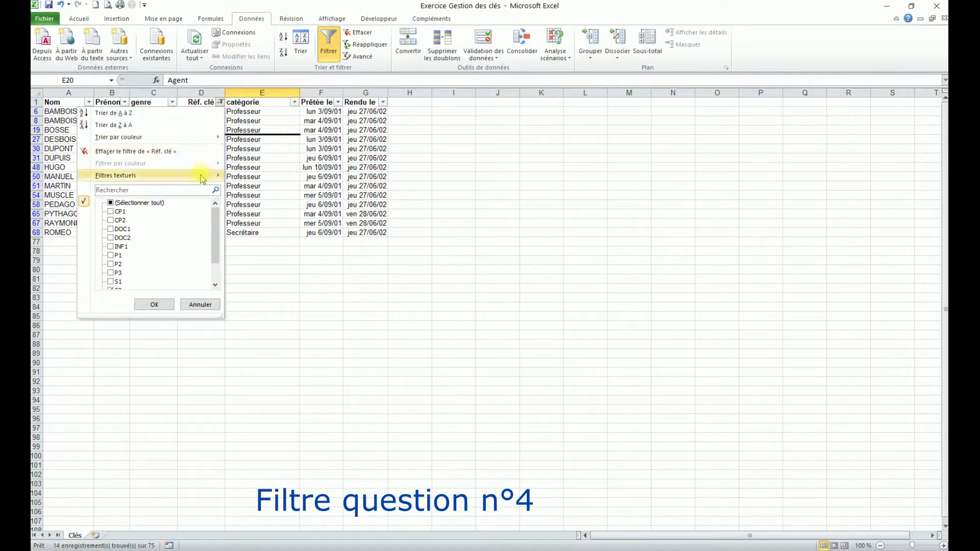
{"action": "mouse_move", "coordinate": [201, 175]}
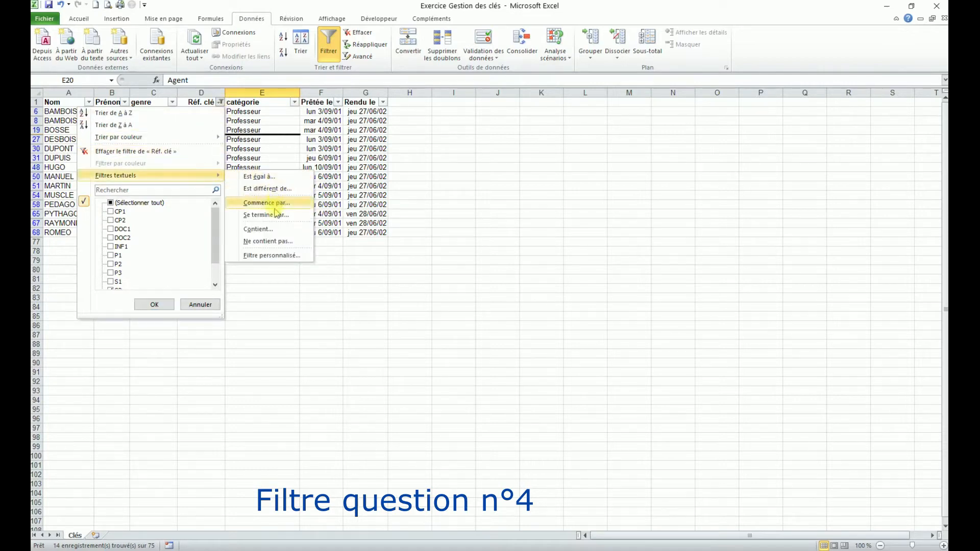
{"action": "left_click", "coordinate": [271, 256]}
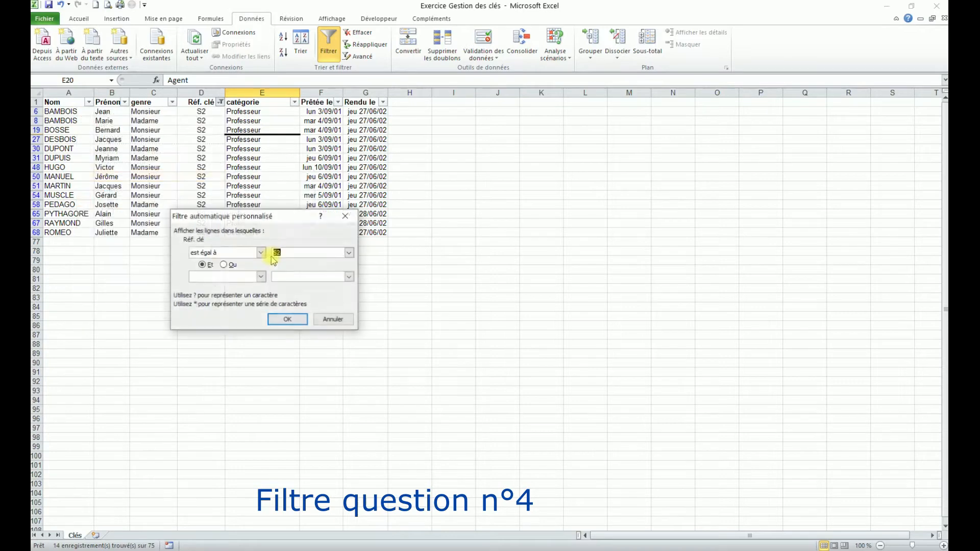
{"action": "left_click", "coordinate": [280, 253]}
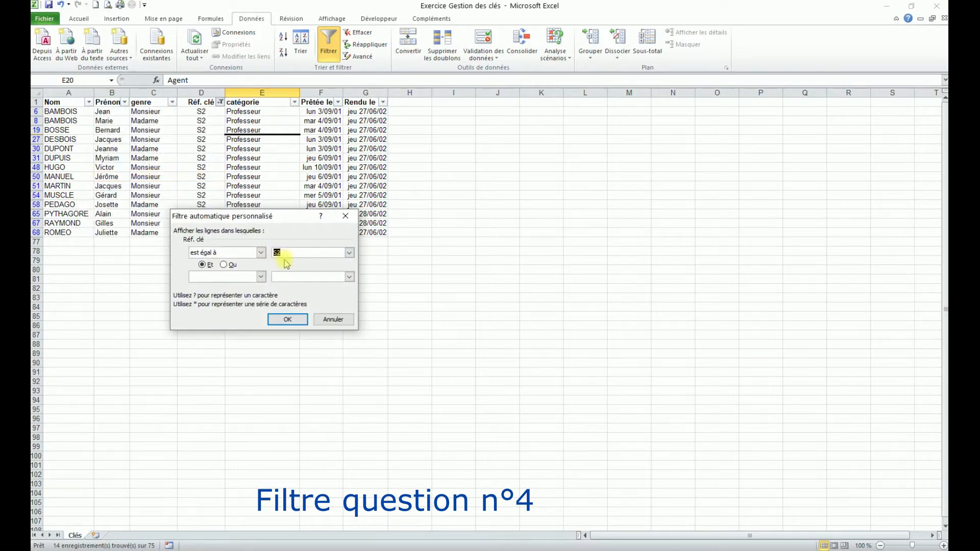
{"action": "left_click", "coordinate": [350, 253]}
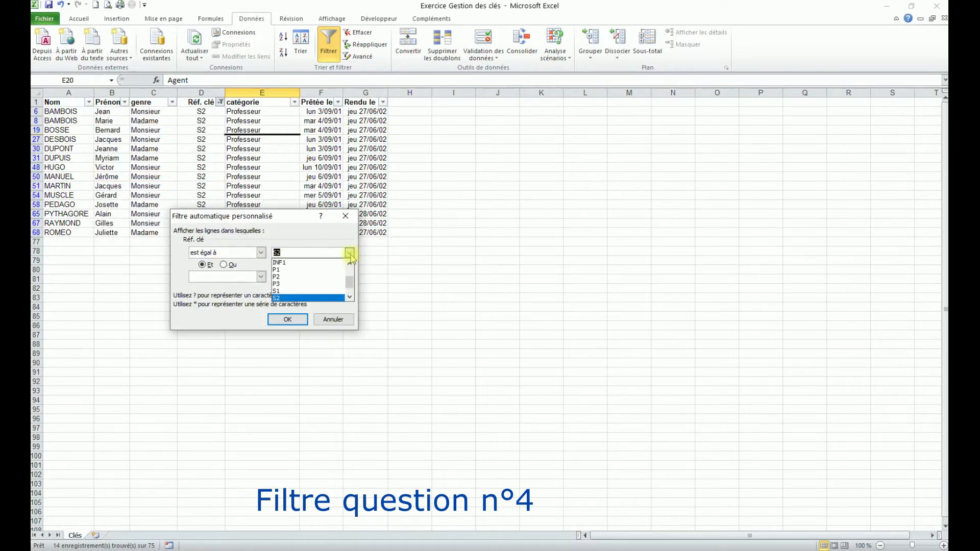
{"action": "left_click", "coordinate": [317, 277]}
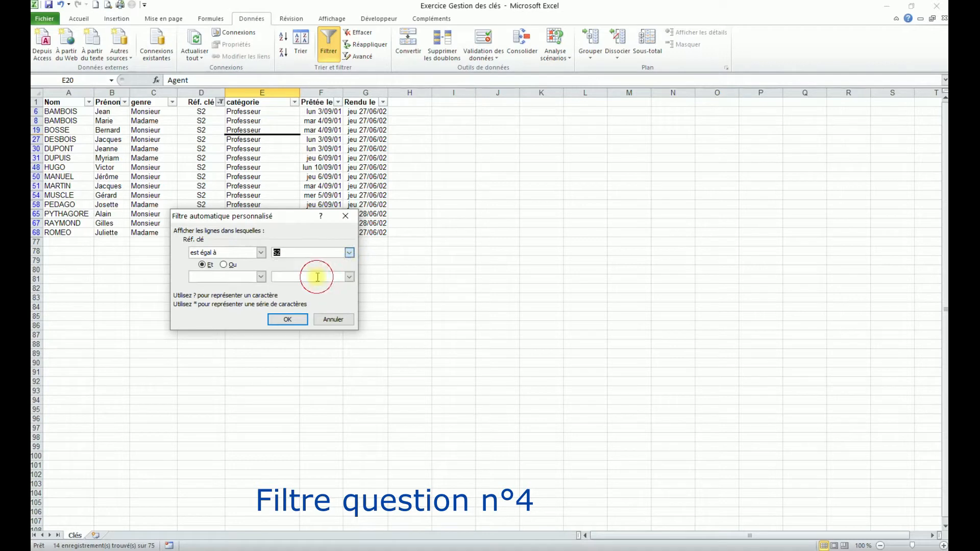
{"action": "left_click", "coordinate": [261, 277]}
{"action": "left_click", "coordinate": [224, 285]}
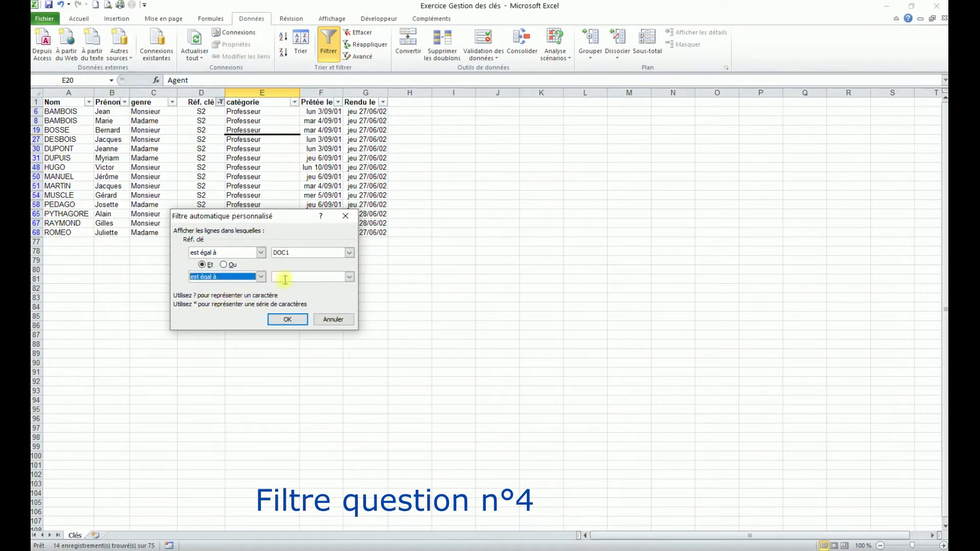
{"action": "left_click", "coordinate": [349, 277]}
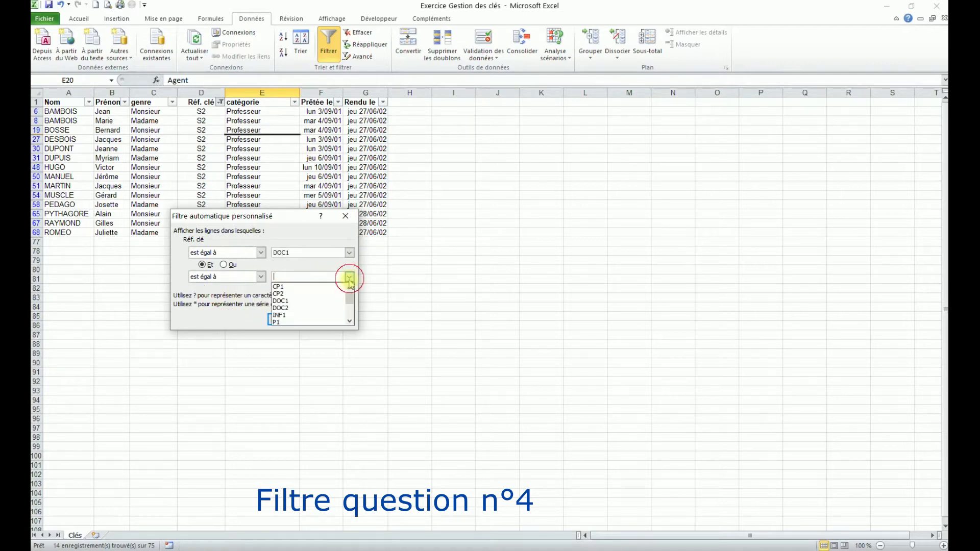
{"action": "left_click", "coordinate": [301, 308]}
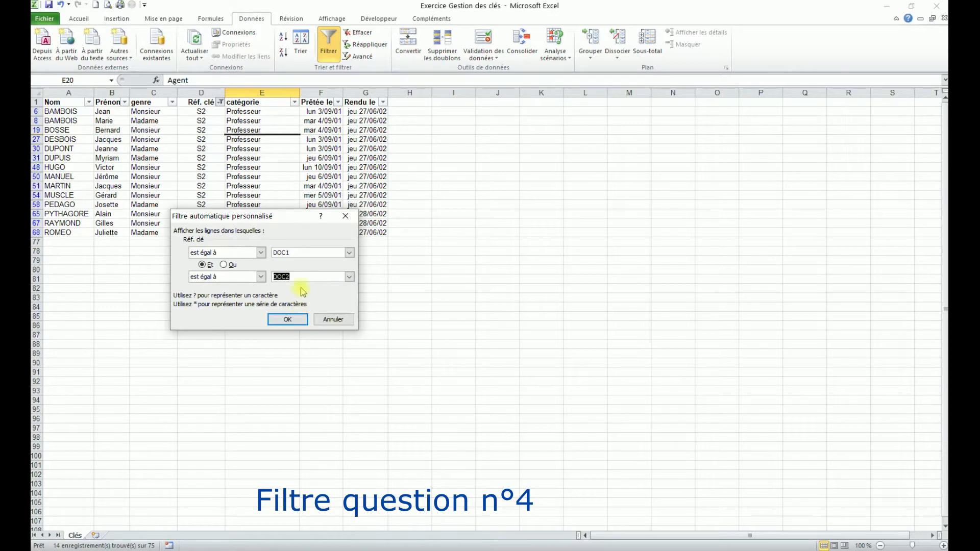
{"action": "left_click", "coordinate": [288, 320]}
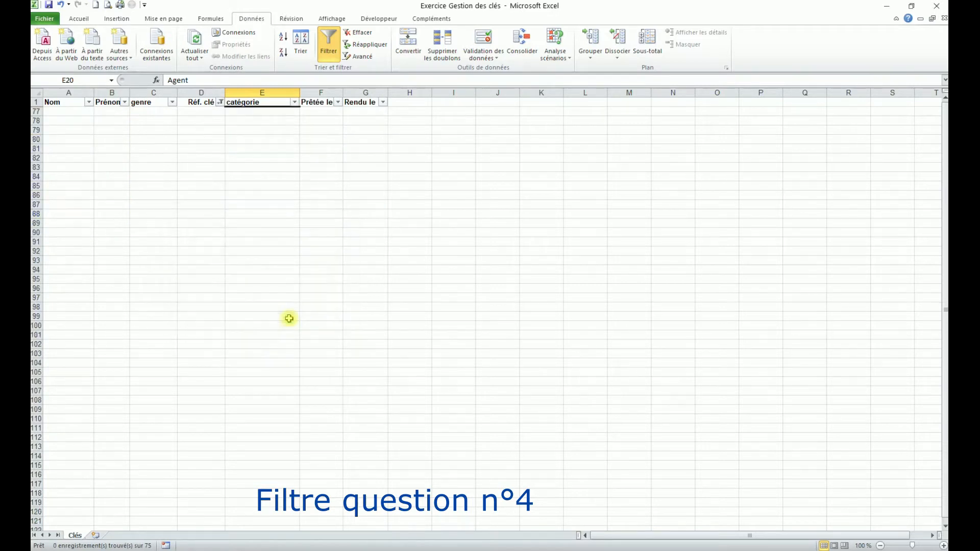
Change the Réf. clé custom filter so its two conditions are joined by Ou instead of Et.
{"action": "left_click", "coordinate": [221, 103]}
{"action": "mouse_move", "coordinate": [158, 178]}
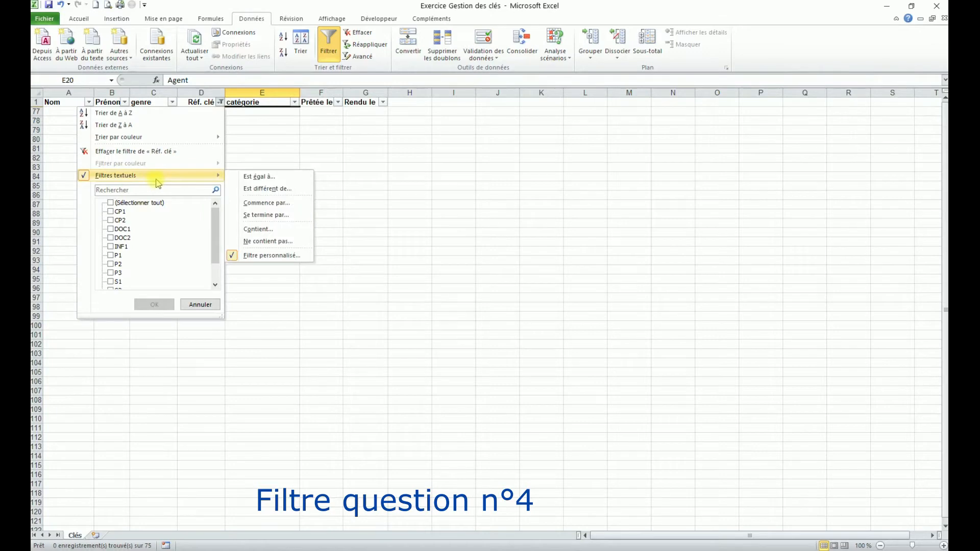
{"action": "left_click", "coordinate": [273, 256]}
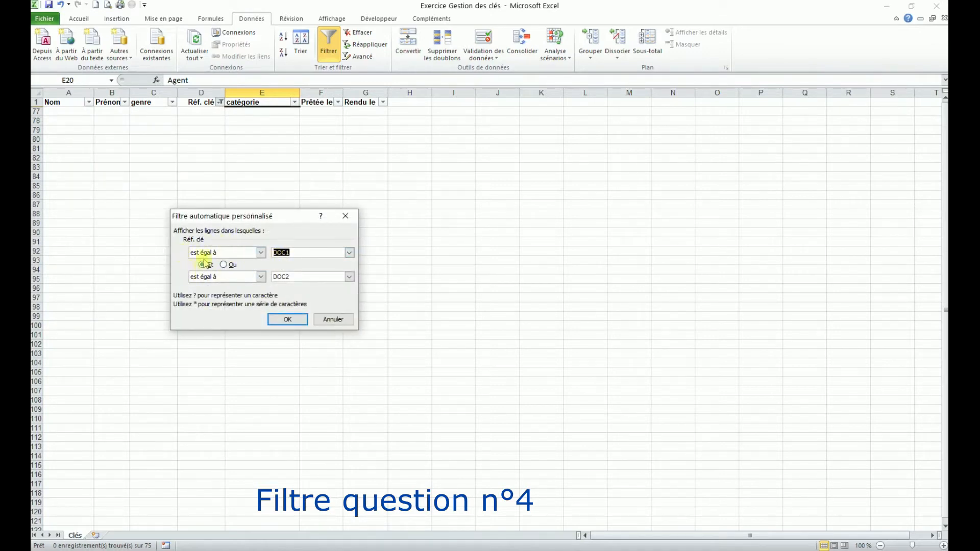
{"action": "left_click", "coordinate": [224, 264]}
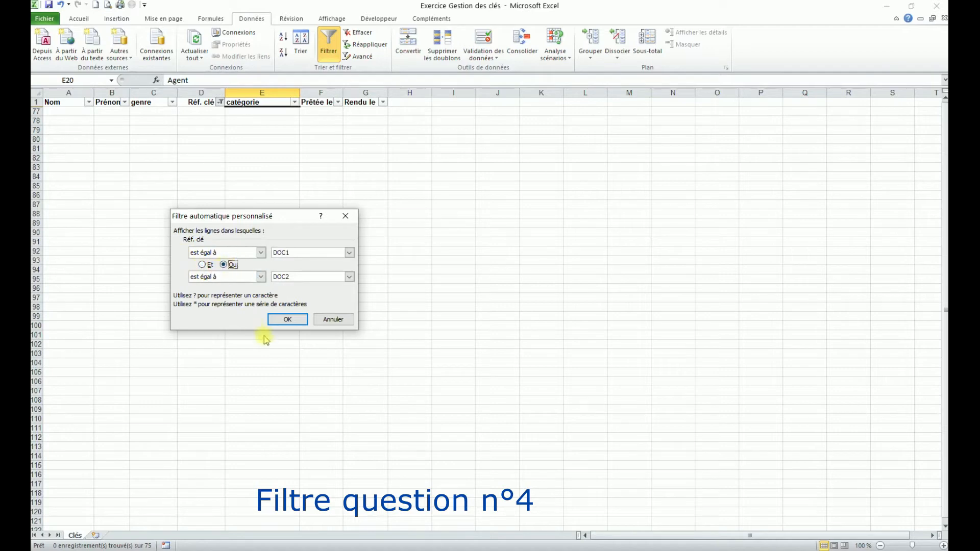
{"action": "left_click", "coordinate": [299, 322]}
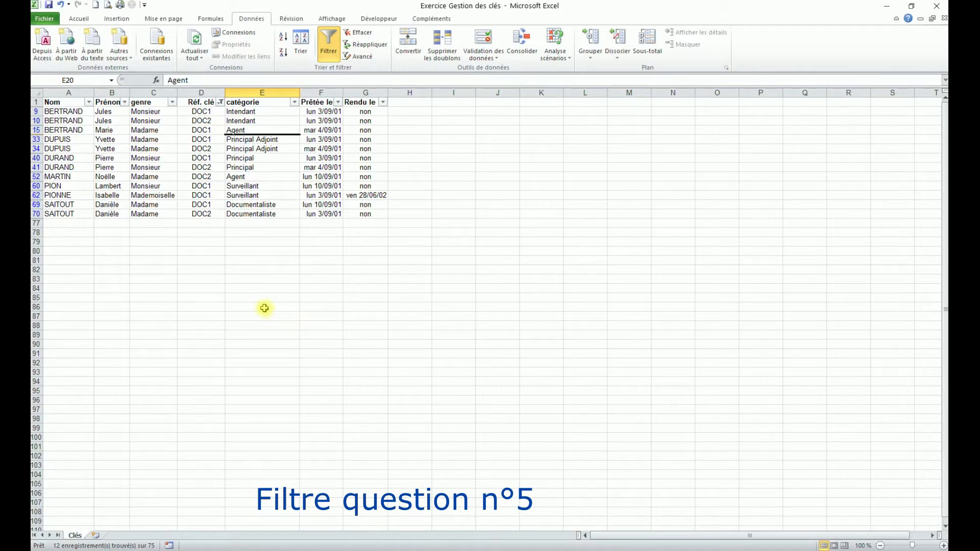
Clear the Réf. clé filter and apply a text filter that keeps only key references beginning with S.
{"action": "left_click", "coordinate": [219, 103]}
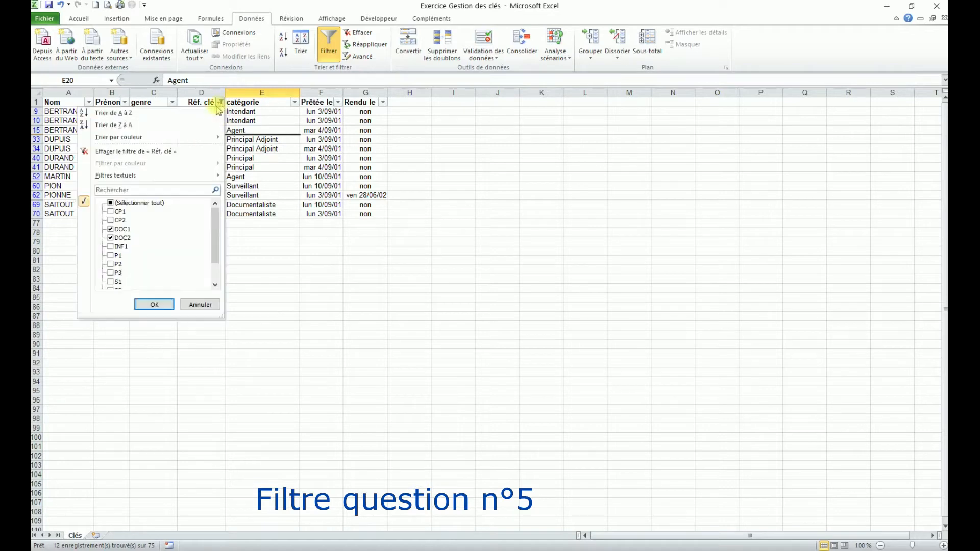
{"action": "left_click", "coordinate": [131, 151]}
{"action": "left_click", "coordinate": [220, 103]}
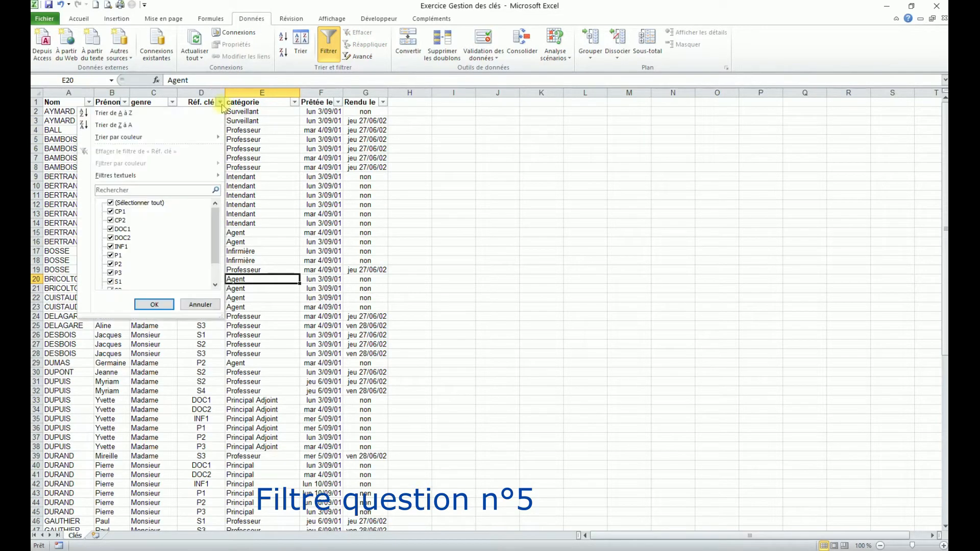
{"action": "left_click_drag", "start_coordinate": [216, 240], "coordinate": [216, 257]}
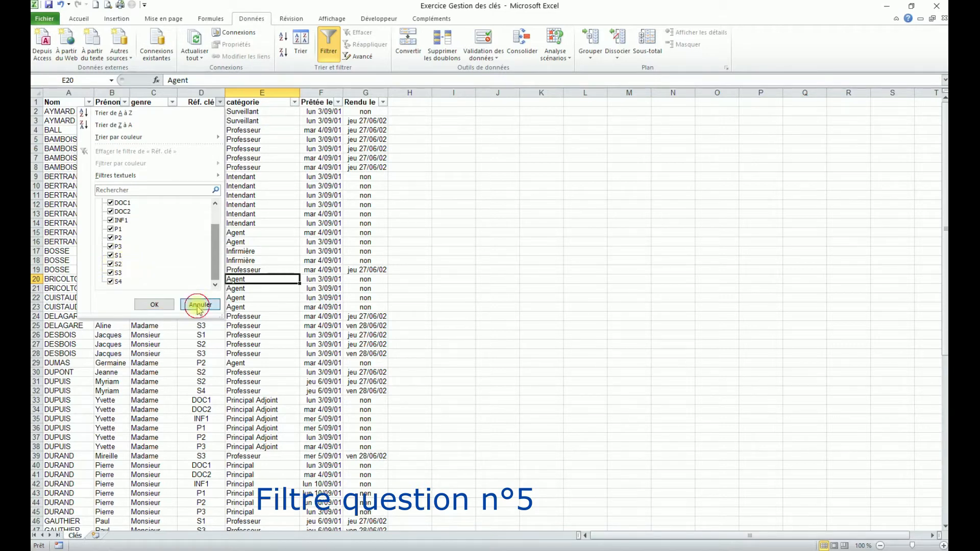
{"action": "mouse_move", "coordinate": [201, 177]}
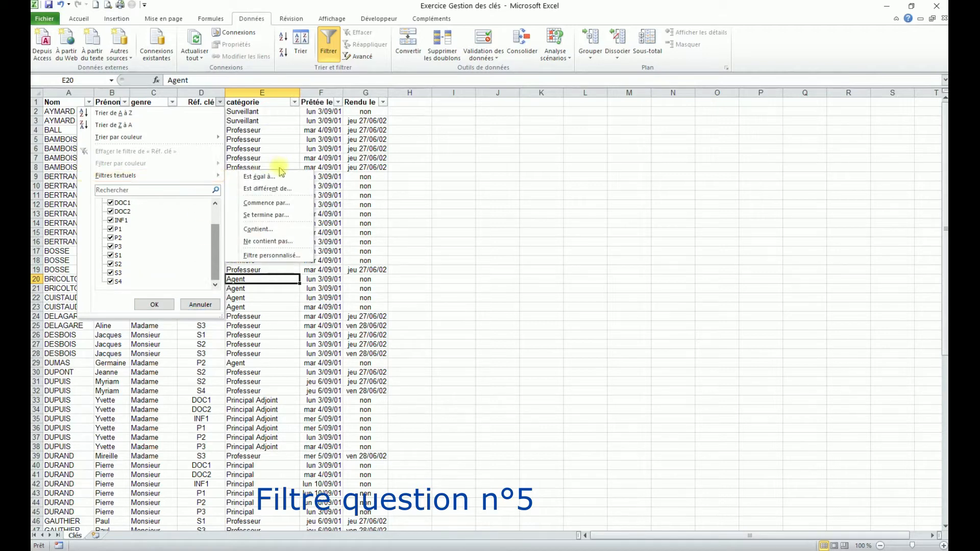
{"action": "left_click", "coordinate": [273, 200]}
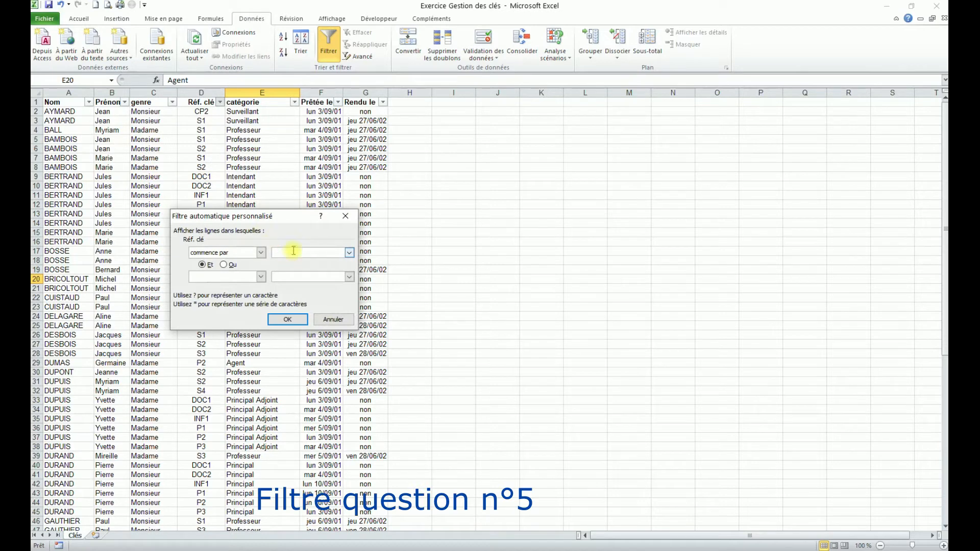
{"action": "type", "text": "S"}
{"action": "left_click", "coordinate": [287, 319]}
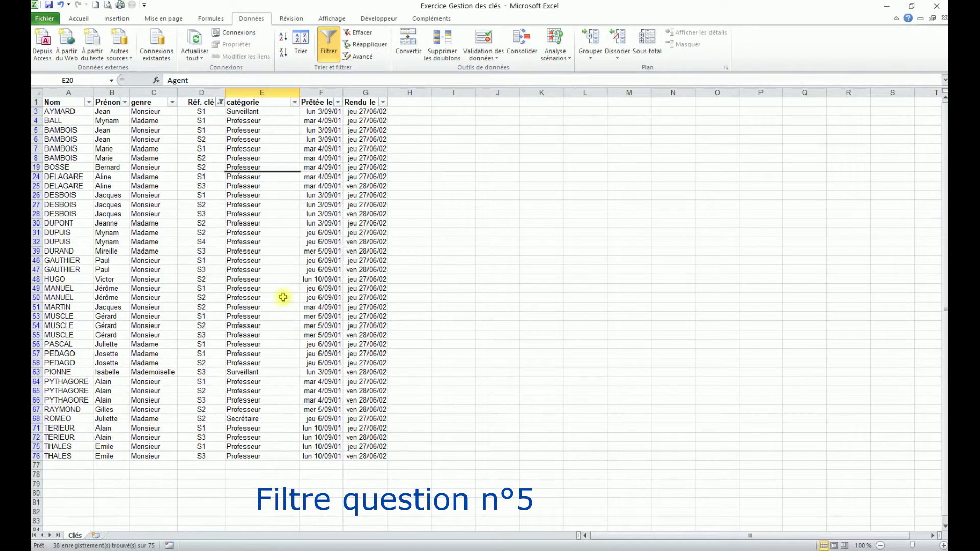
Clear the filter on the Réf. clé column.
{"action": "left_click", "coordinate": [243, 222]}
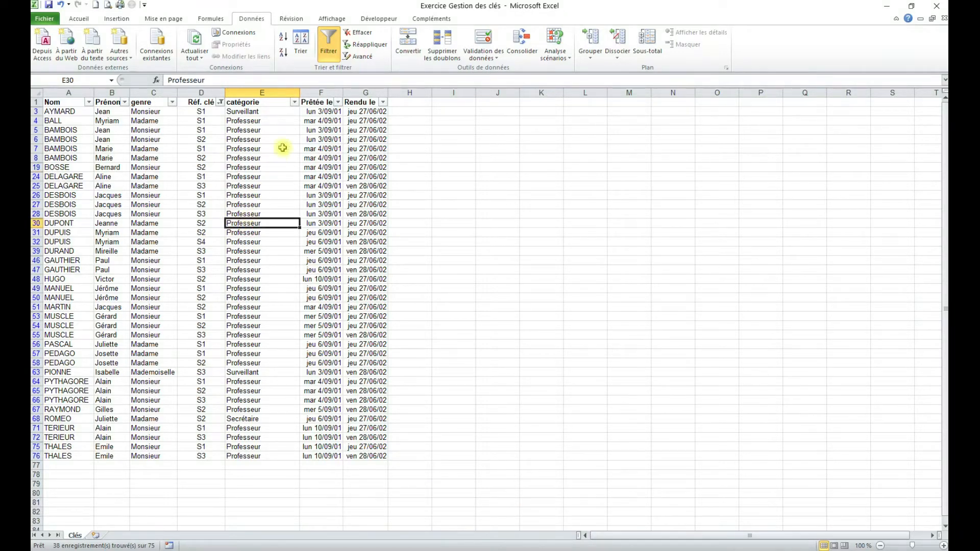
{"action": "left_click", "coordinate": [220, 102]}
{"action": "left_click", "coordinate": [135, 151]}
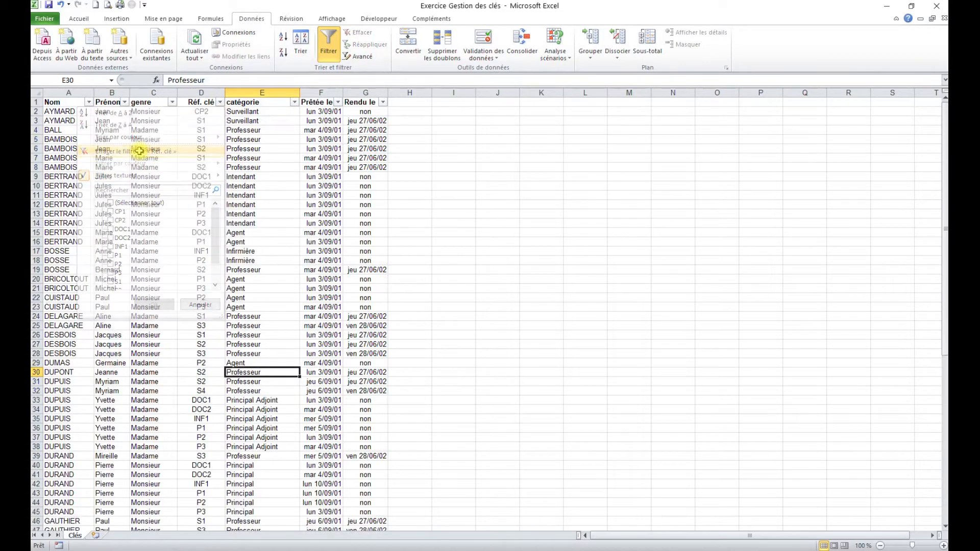
Filter the Prêtée le column with a date filter that keeps only rows equal to lun 3/09/01.
{"action": "left_click", "coordinate": [312, 204]}
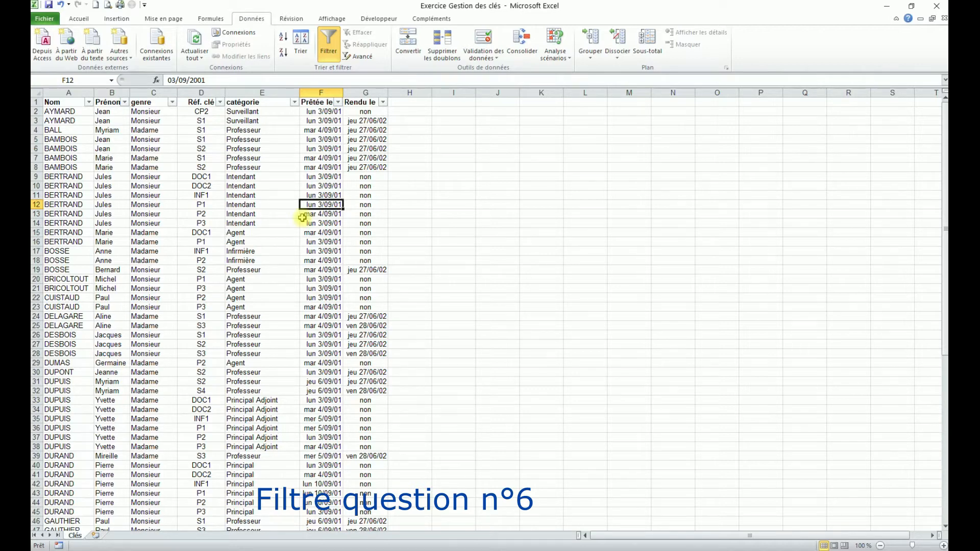
{"action": "left_click", "coordinate": [338, 102]}
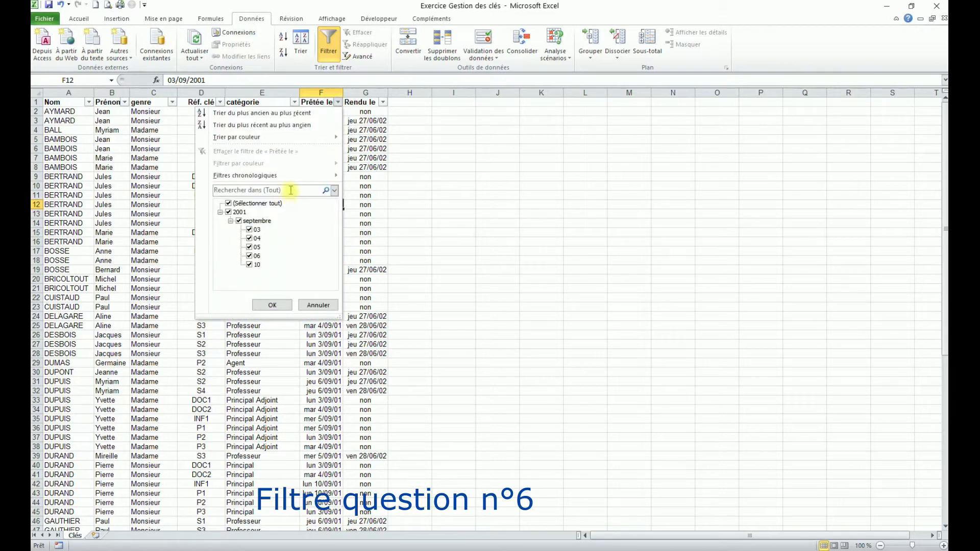
{"action": "mouse_move", "coordinate": [272, 176]}
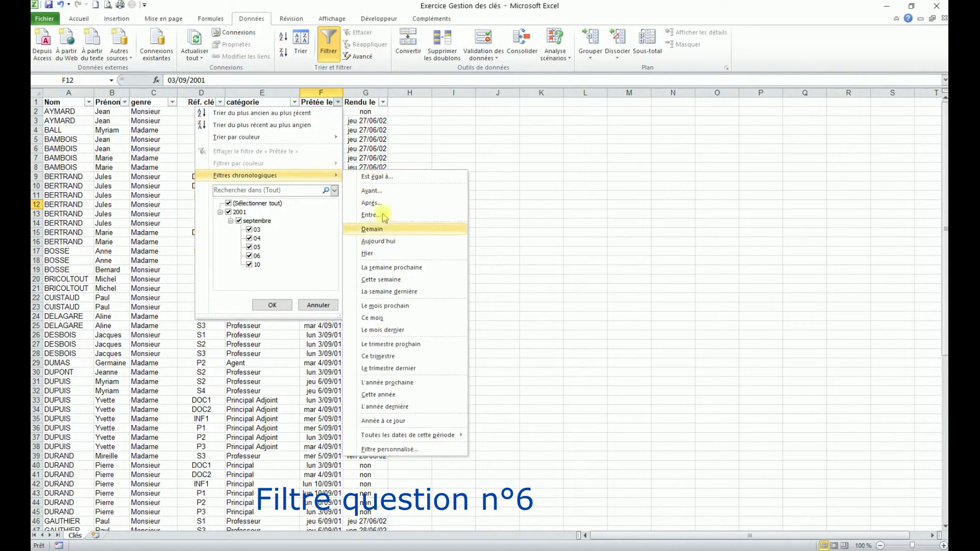
{"action": "left_click", "coordinate": [377, 177]}
{"action": "left_click", "coordinate": [339, 253]}
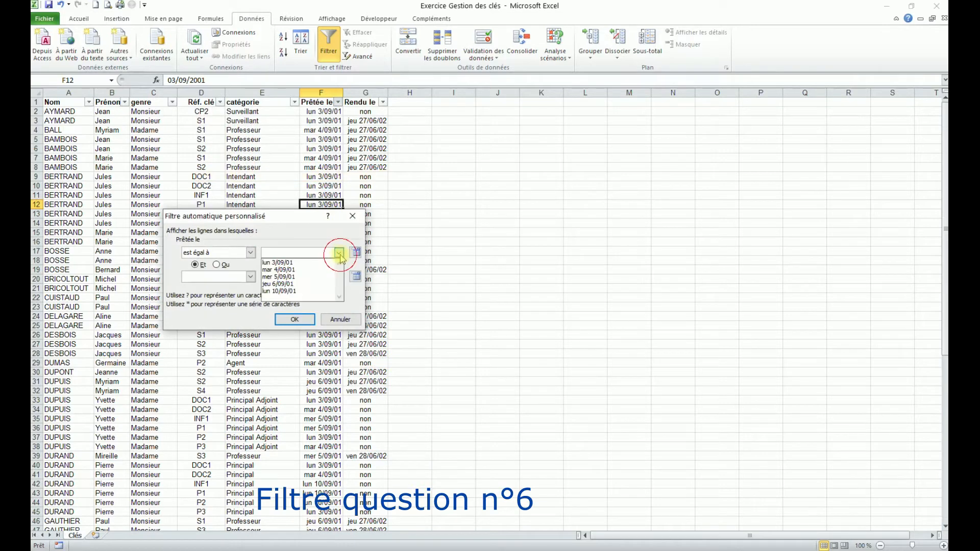
{"action": "left_click", "coordinate": [278, 262]}
{"action": "left_click", "coordinate": [294, 322]}
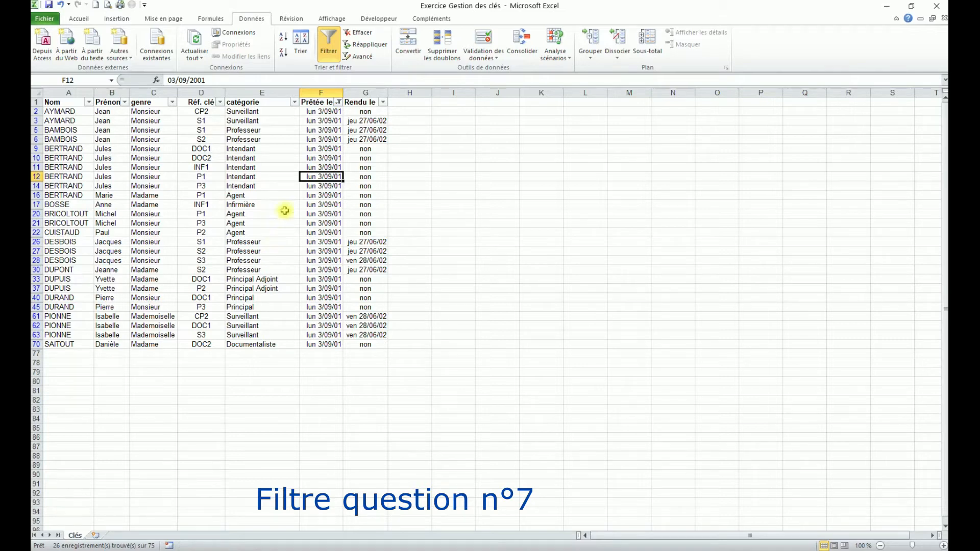
Set the Prêtée le custom filter to postérieur ou égal au lun 3/09/01 Et antérieur ou égal au jeu 6/09/01.
{"action": "left_click", "coordinate": [338, 102]}
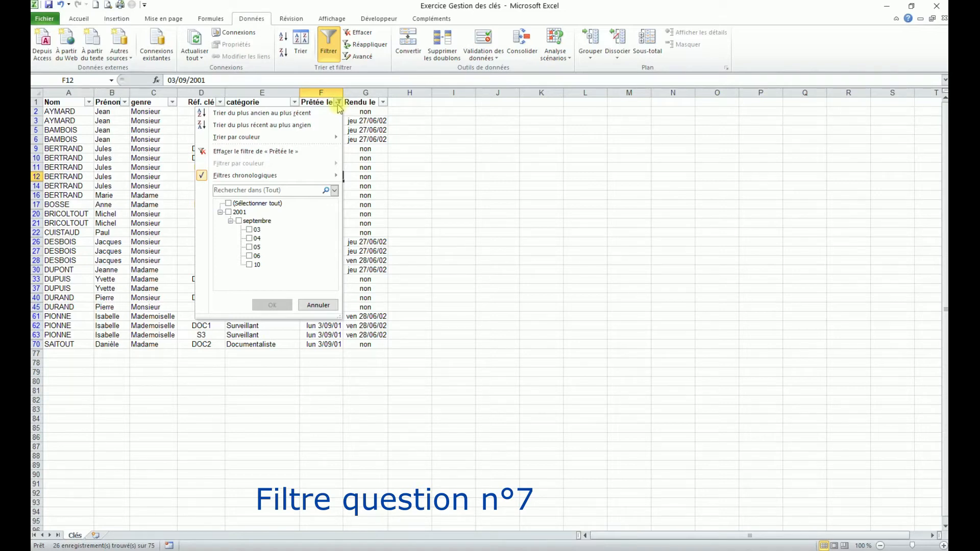
{"action": "mouse_move", "coordinate": [311, 176]}
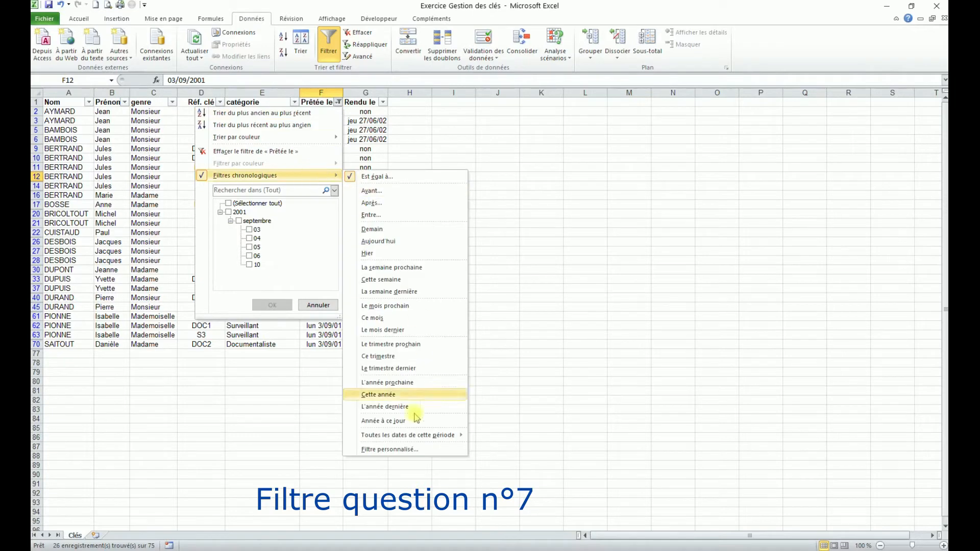
{"action": "left_click", "coordinate": [393, 449]}
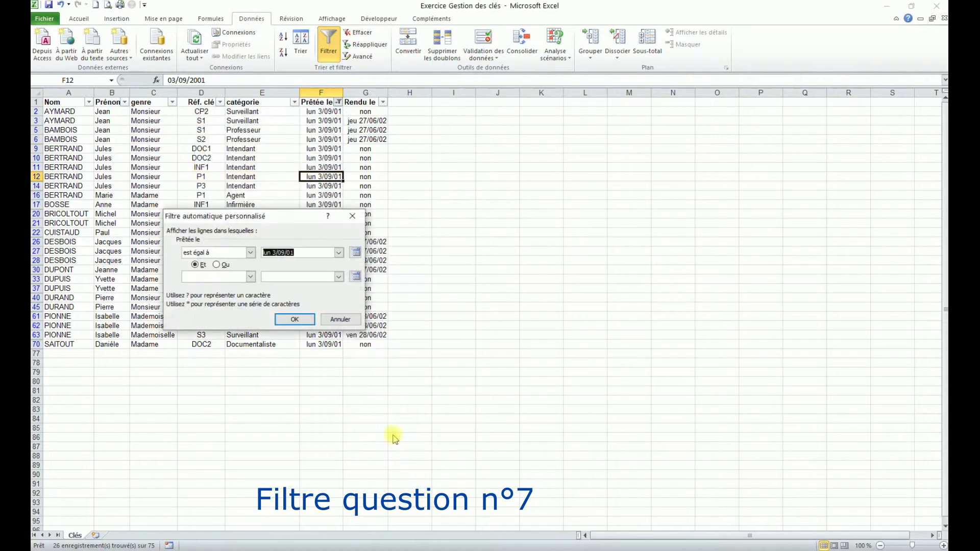
{"action": "left_click", "coordinate": [251, 253]}
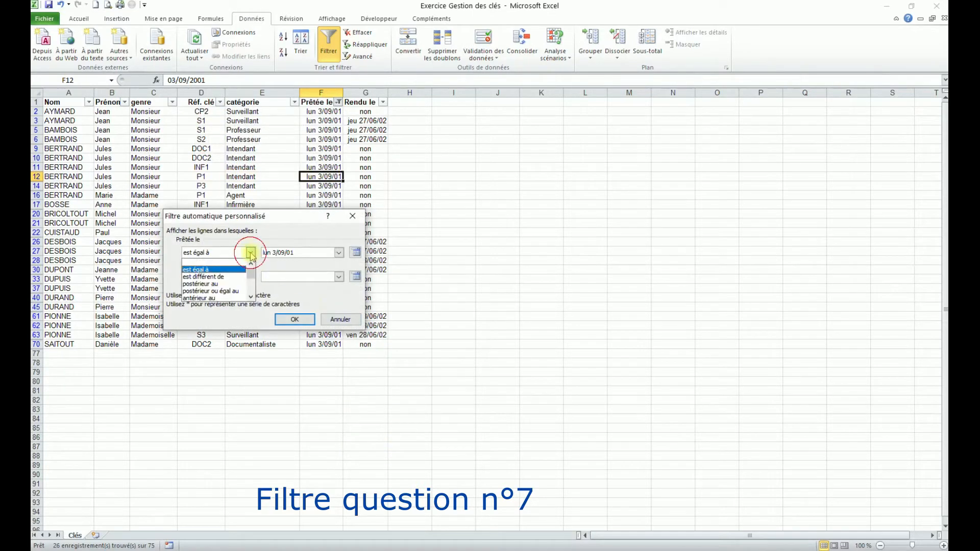
{"action": "left_click", "coordinate": [222, 291]}
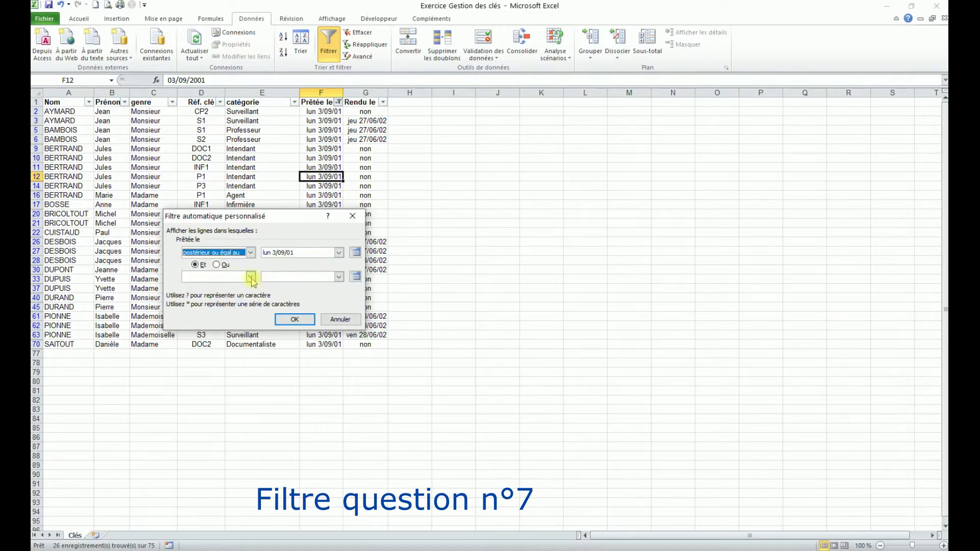
{"action": "left_click", "coordinate": [251, 277]}
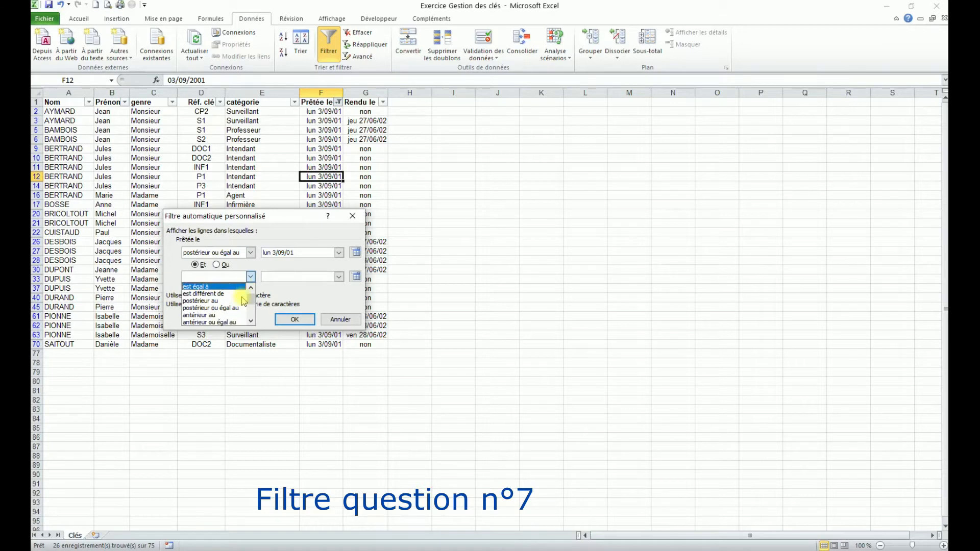
{"action": "left_click", "coordinate": [225, 322]}
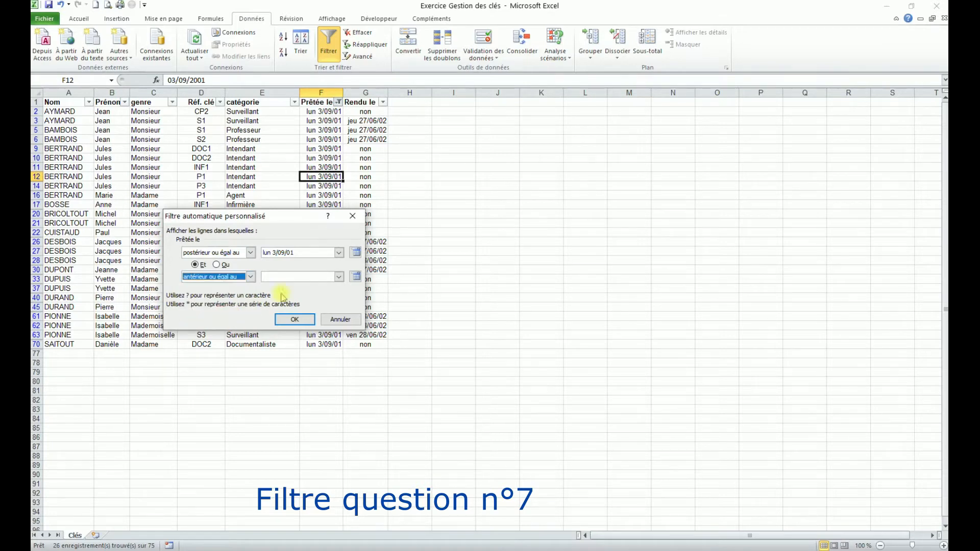
{"action": "left_click", "coordinate": [339, 277]}
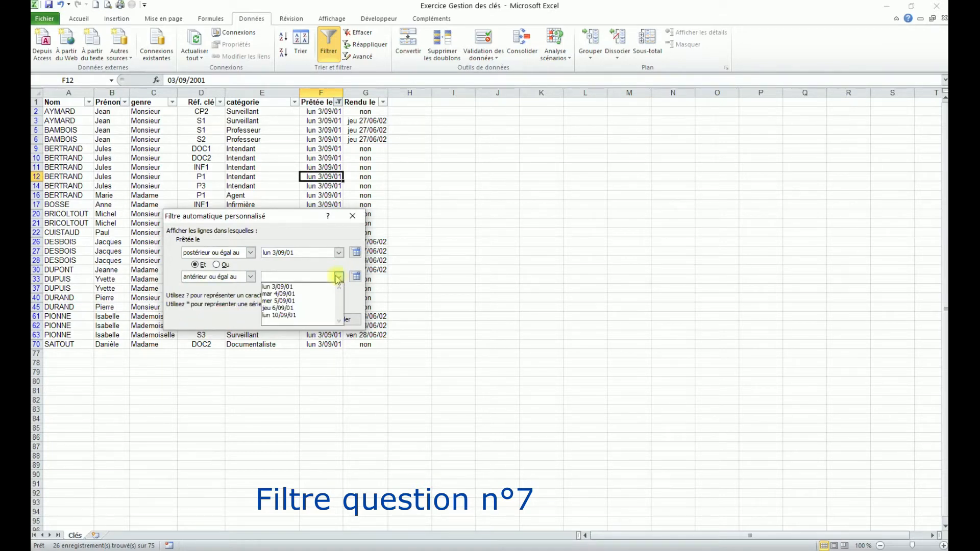
{"action": "left_click", "coordinate": [295, 308]}
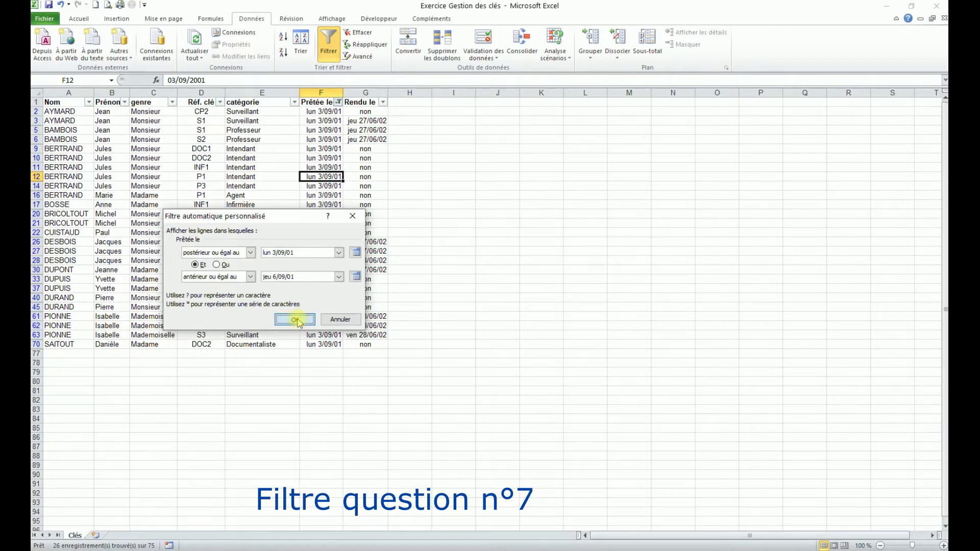
{"action": "left_click", "coordinate": [296, 319]}
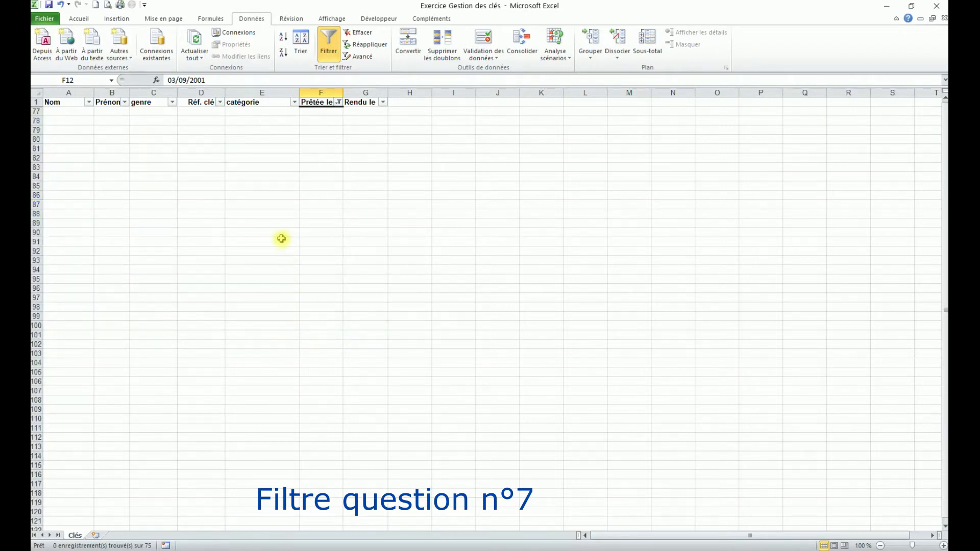
Edit the Prêtée le custom filter so its start date is 3/9/01 and its end date is 7/9/01.
{"action": "left_click", "coordinate": [339, 102]}
{"action": "mouse_move", "coordinate": [322, 177]}
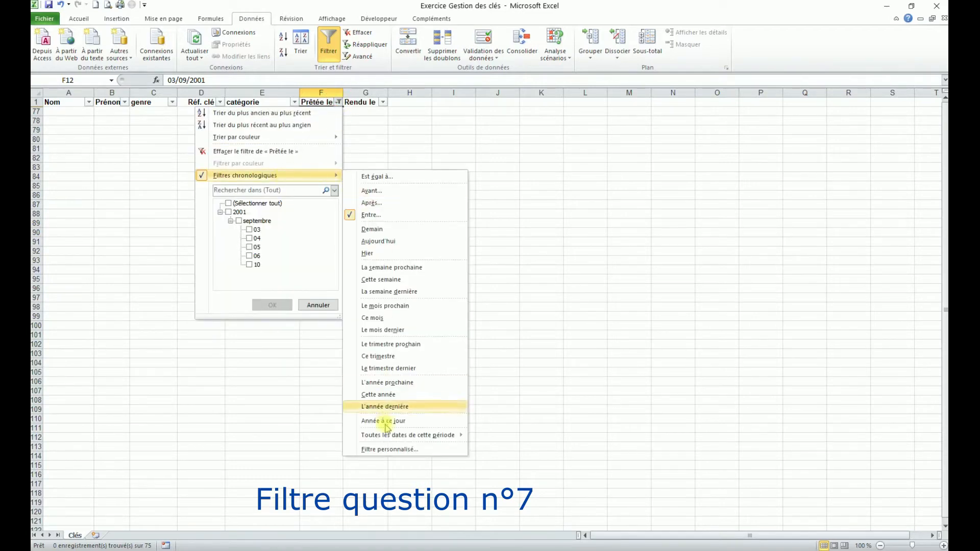
{"action": "left_click", "coordinate": [394, 451]}
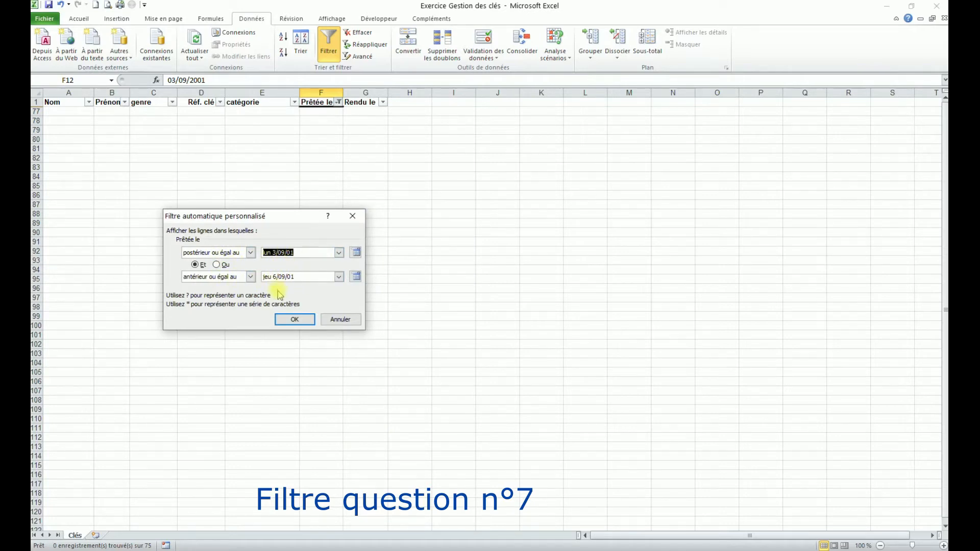
{"action": "left_click", "coordinate": [269, 253]}
{"action": "left_click_drag", "start_coordinate": [299, 253], "coordinate": [256, 252]}
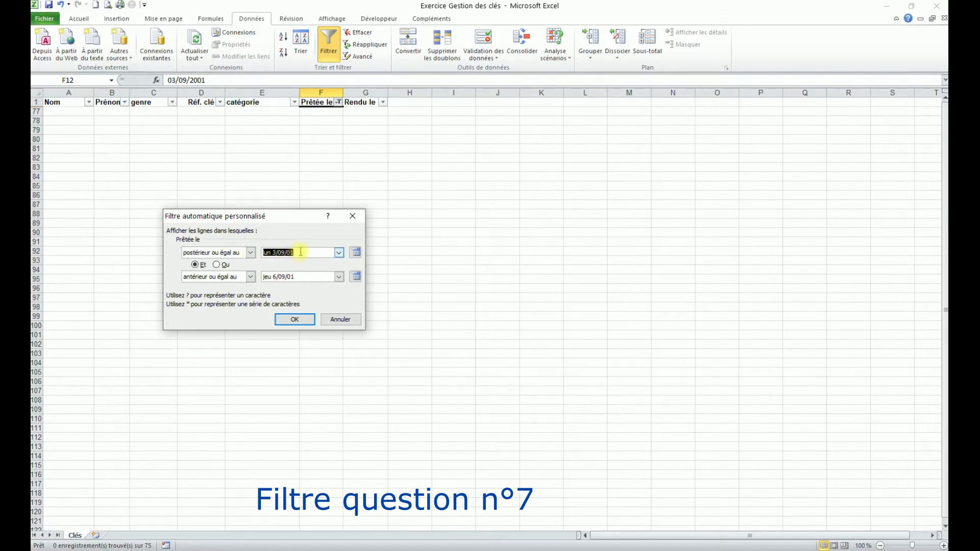
{"action": "type", "text": "3/9/01"}
{"action": "double_click", "coordinate": [308, 280]}
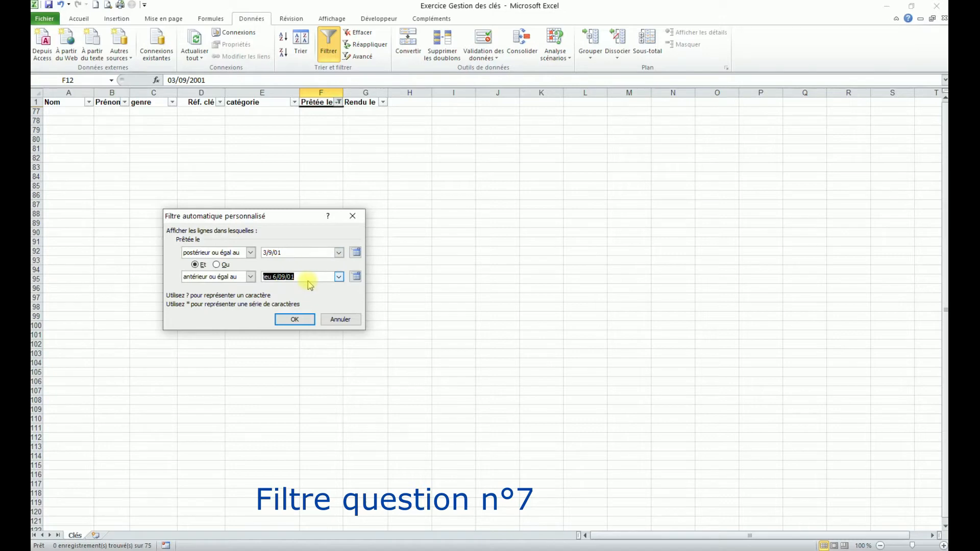
{"action": "type", "text": "7/9/01"}
{"action": "left_click", "coordinate": [295, 319]}
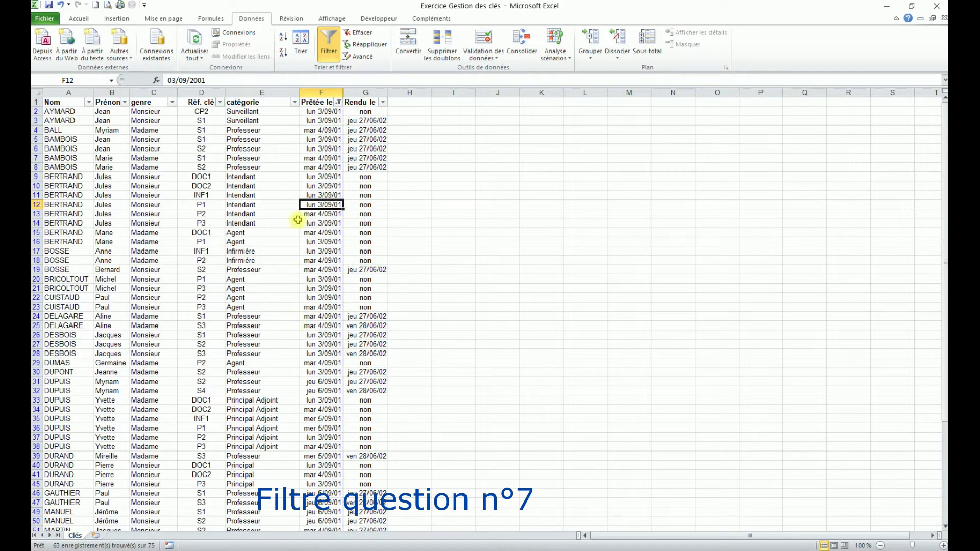
Review the Prêtée le dates in the filtered rows and the two conditions of that column's custom filter.
{"action": "scroll", "coordinate": [298, 220], "scroll_direction": "down", "scroll_amount": 9}
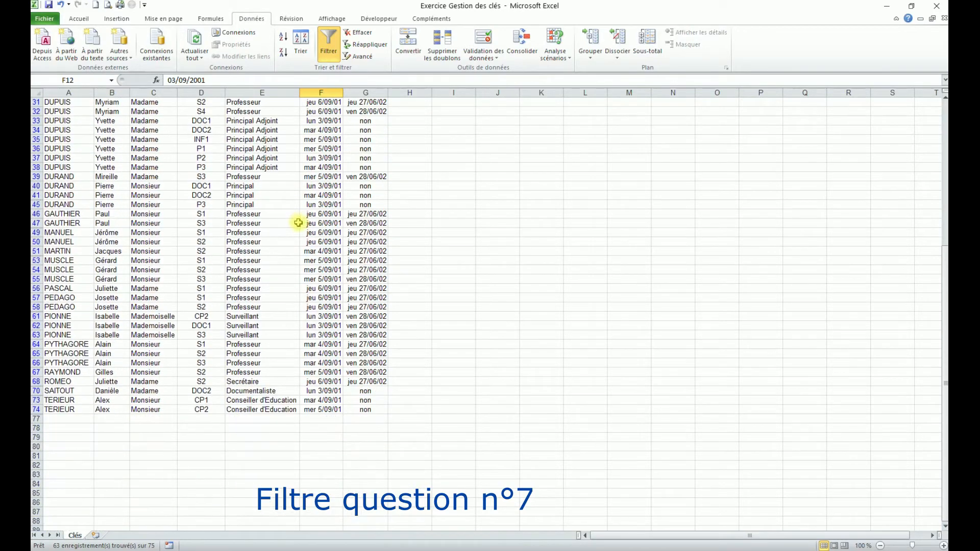
{"action": "scroll", "coordinate": [298, 223], "scroll_direction": "up", "scroll_amount": 8}
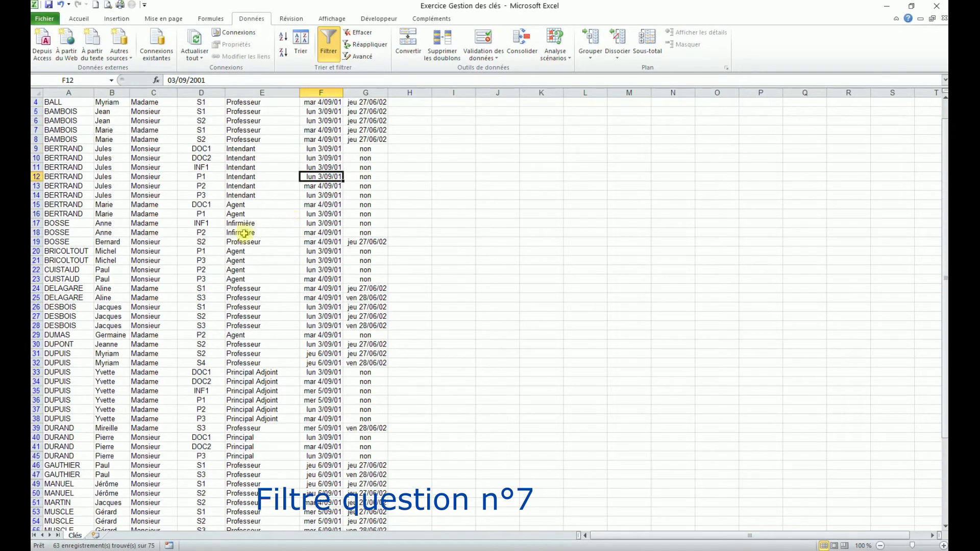
{"action": "left_click", "coordinate": [322, 139]}
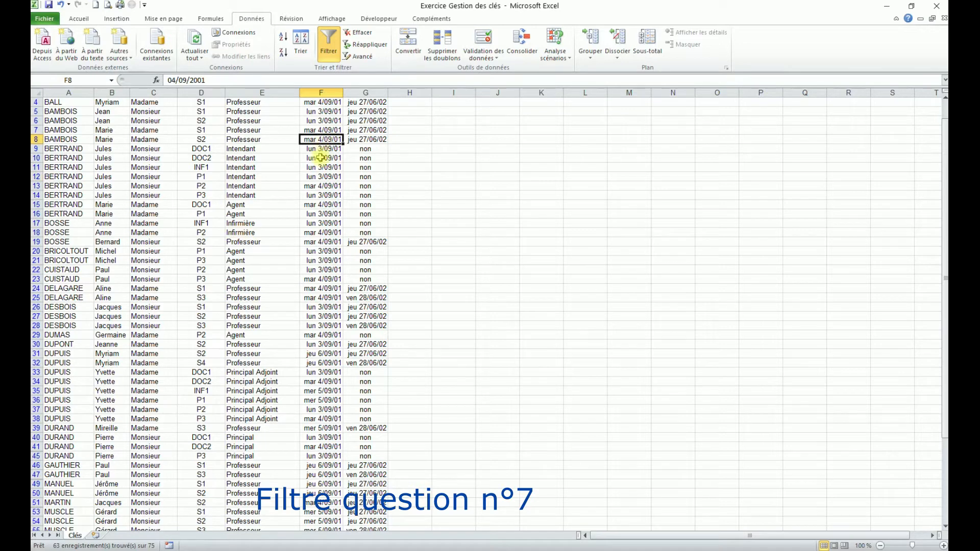
{"action": "left_click_drag", "start_coordinate": [323, 128], "coordinate": [321, 225]}
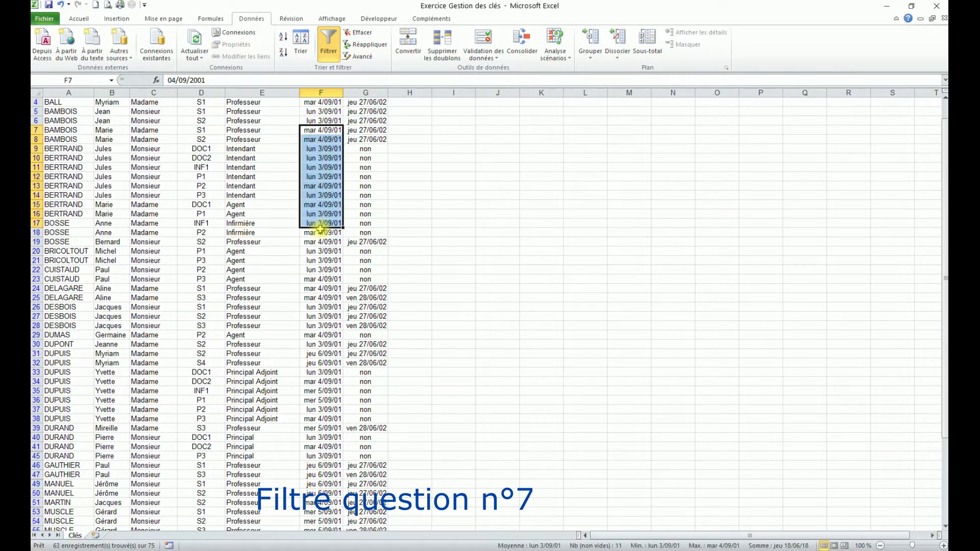
{"action": "left_click_drag", "start_coordinate": [320, 158], "coordinate": [322, 280]}
{"action": "left_click", "coordinate": [316, 193]}
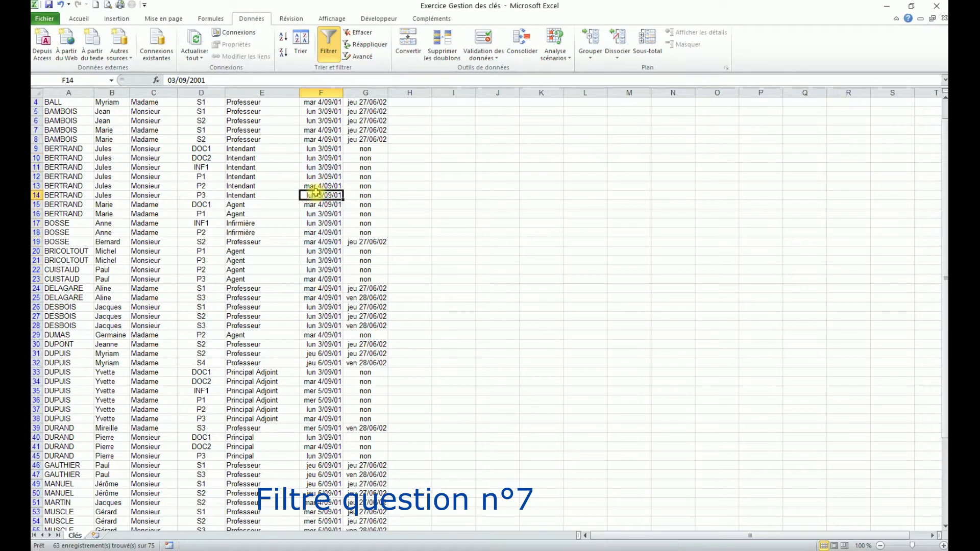
{"action": "scroll", "coordinate": [303, 155], "scroll_direction": "up", "scroll_amount": 1}
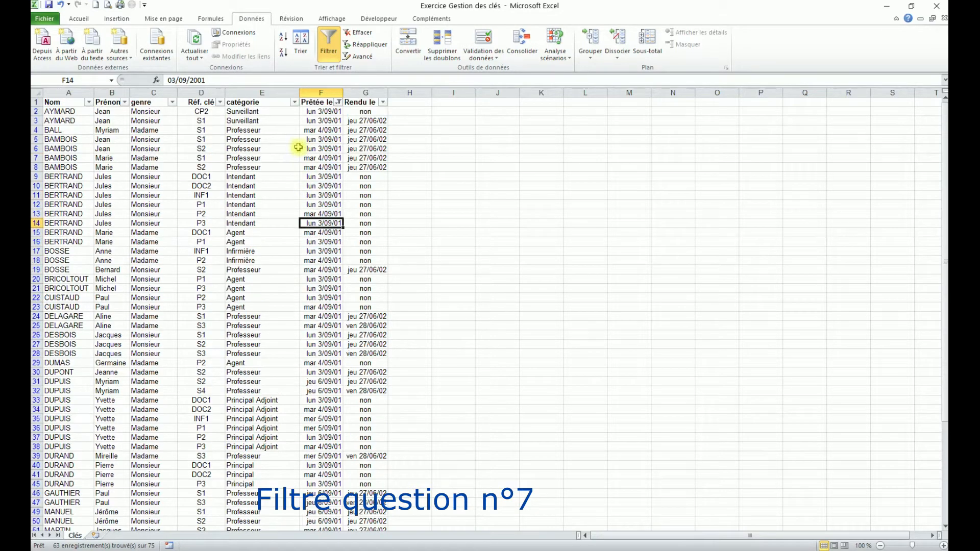
{"action": "left_click", "coordinate": [339, 102]}
{"action": "mouse_move", "coordinate": [274, 175]}
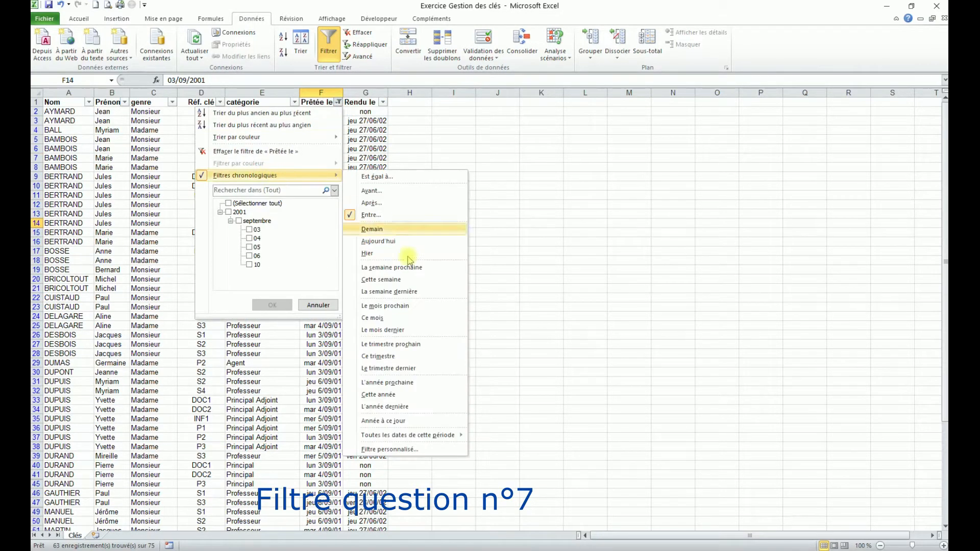
{"action": "left_click", "coordinate": [393, 450]}
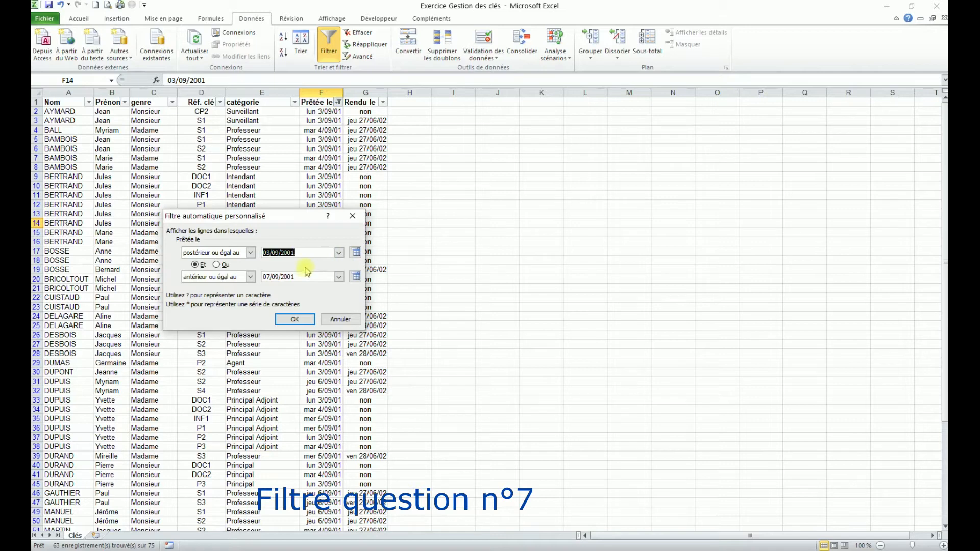
{"action": "left_click", "coordinate": [340, 320]}
Clear the Prêtée le filter and filter the Rendu le column to exclude the rows marked non.
{"action": "left_click", "coordinate": [338, 102]}
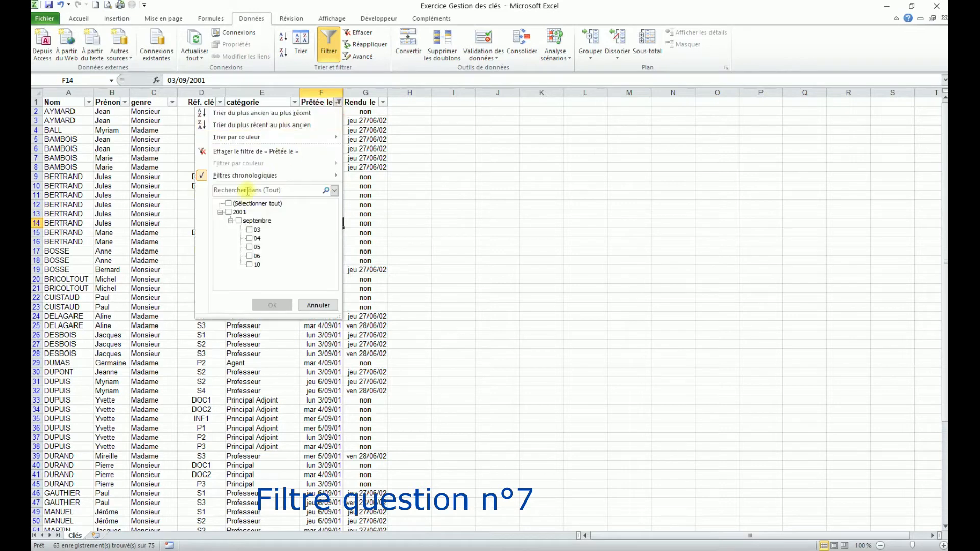
{"action": "left_click", "coordinate": [251, 151]}
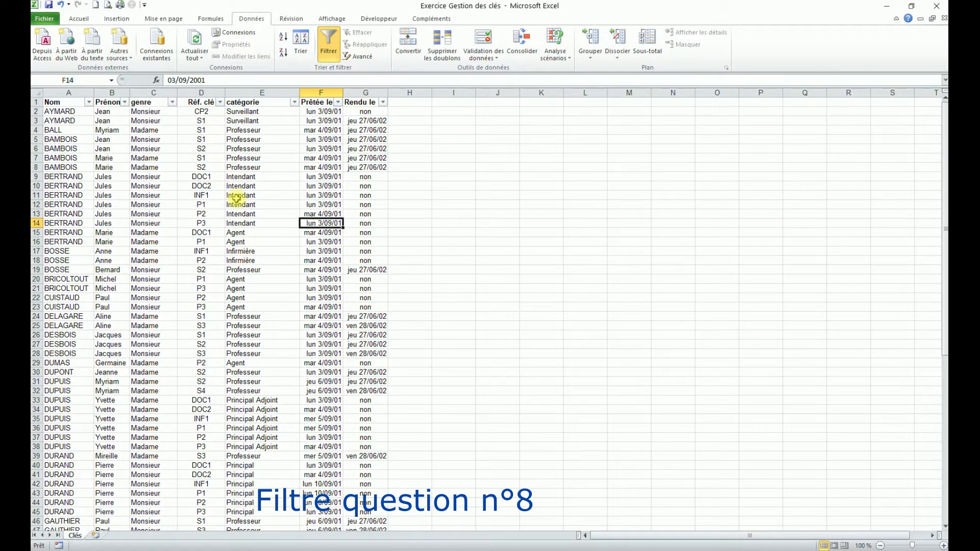
{"action": "left_click", "coordinate": [367, 157]}
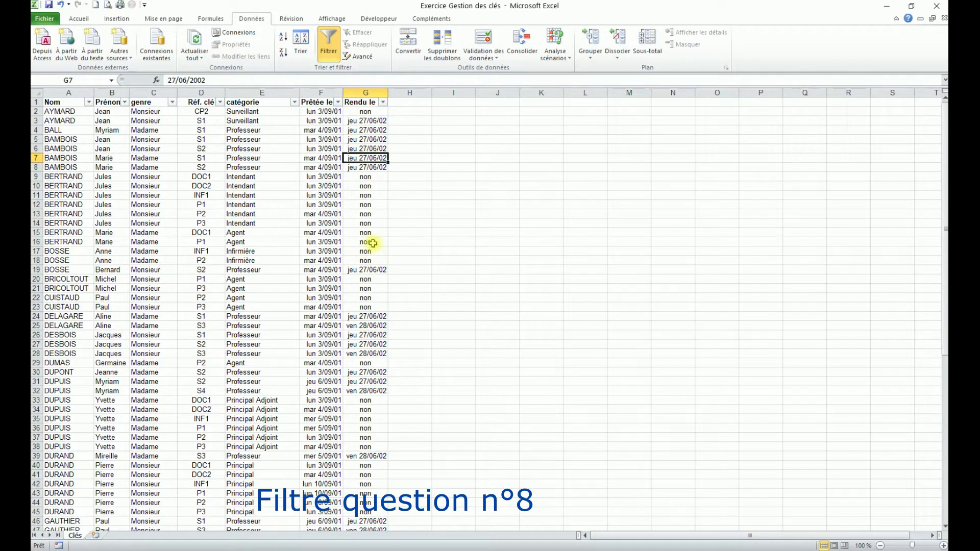
{"action": "left_click", "coordinate": [382, 104]}
{"action": "left_click", "coordinate": [274, 247]}
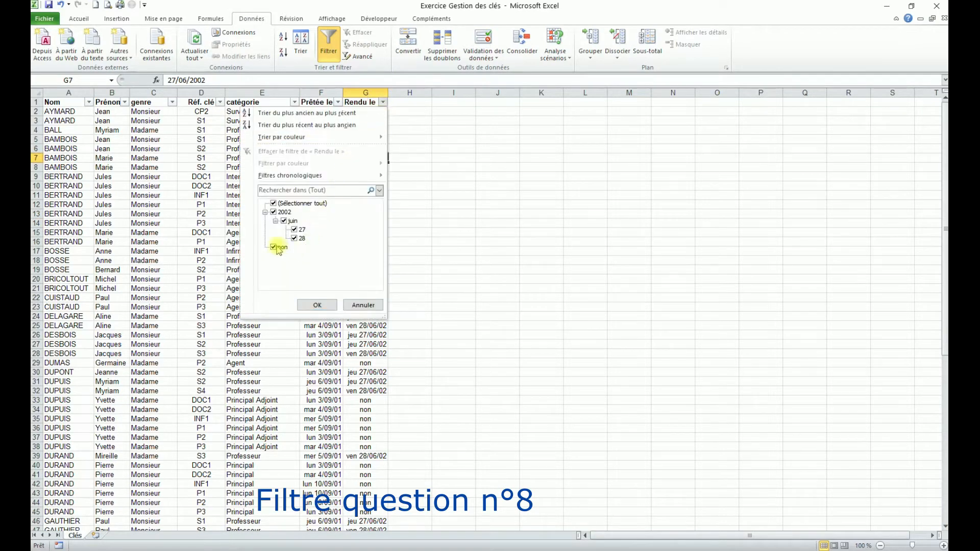
{"action": "left_click", "coordinate": [327, 305]}
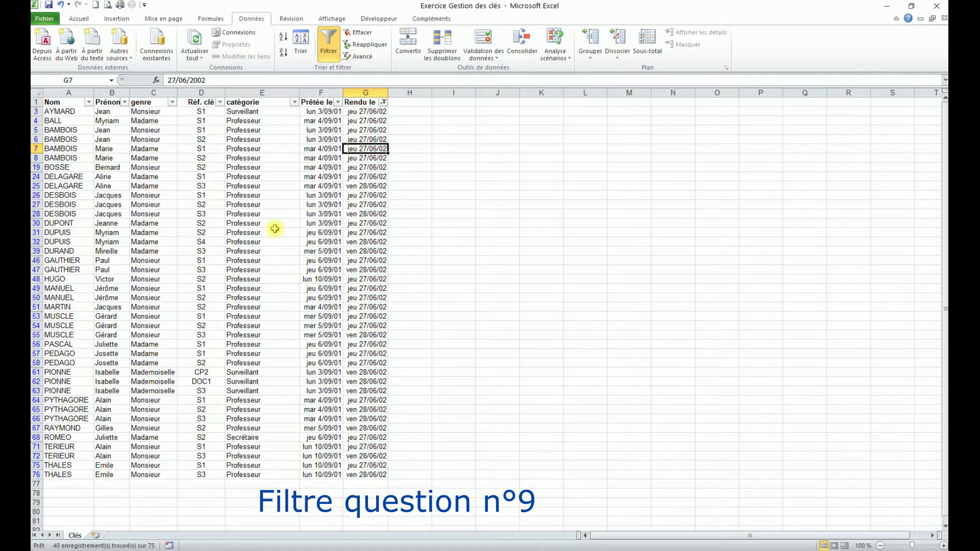
Change the Rendu le filter to exclude the 2002 dates and keep only the rows marked non.
{"action": "left_click", "coordinate": [383, 103]}
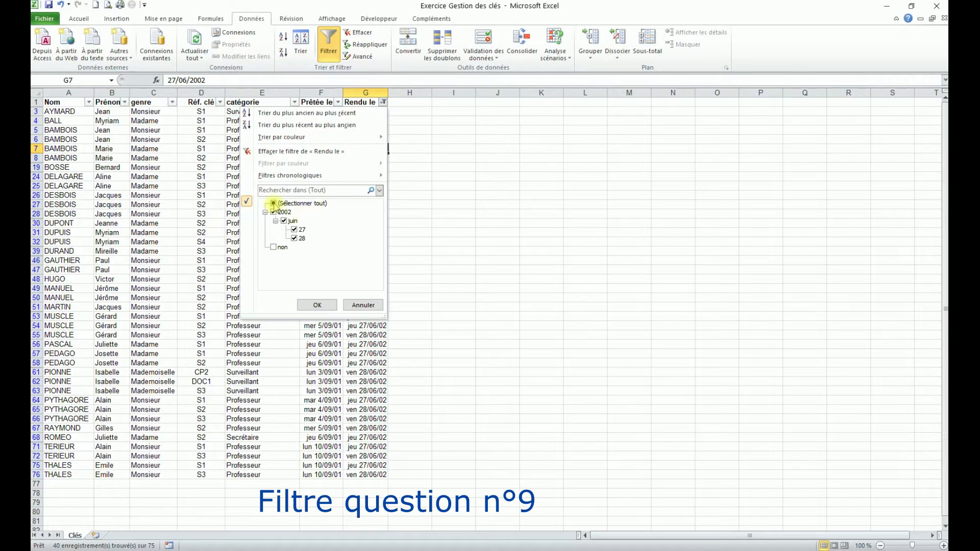
{"action": "left_click", "coordinate": [273, 212]}
{"action": "left_click", "coordinate": [274, 247]}
{"action": "left_click", "coordinate": [320, 304]}
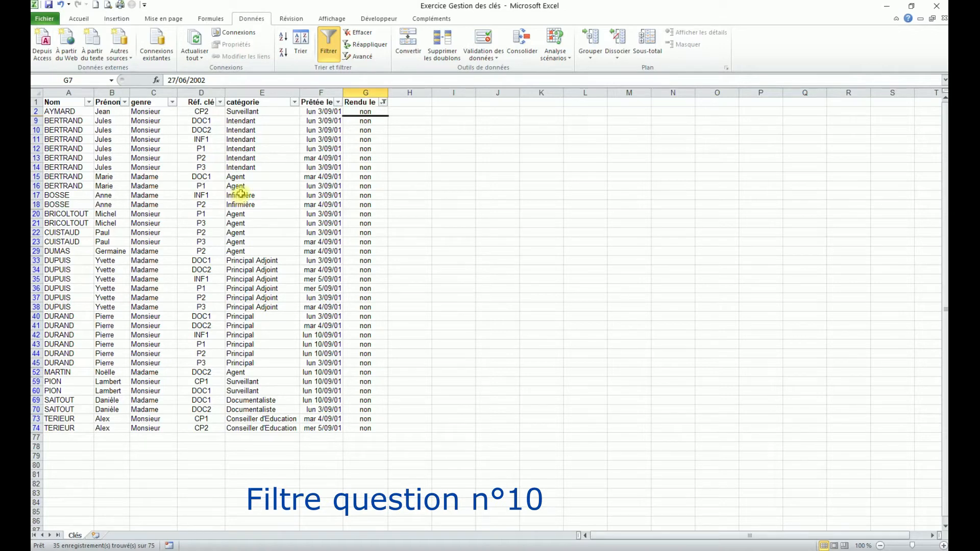
Reselect all values in the Rendu le filter to show the whole list again.
{"action": "left_click", "coordinate": [383, 102]}
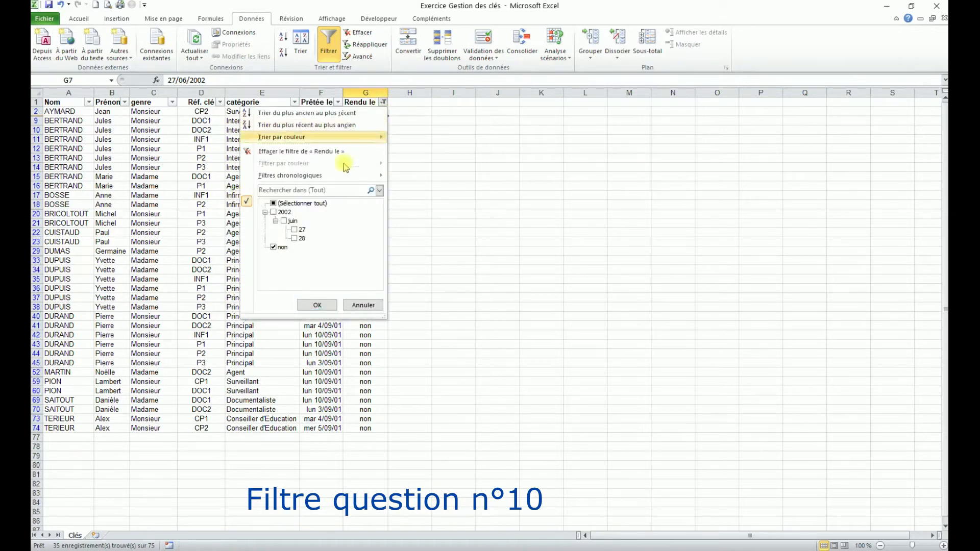
{"action": "left_click", "coordinate": [280, 205]}
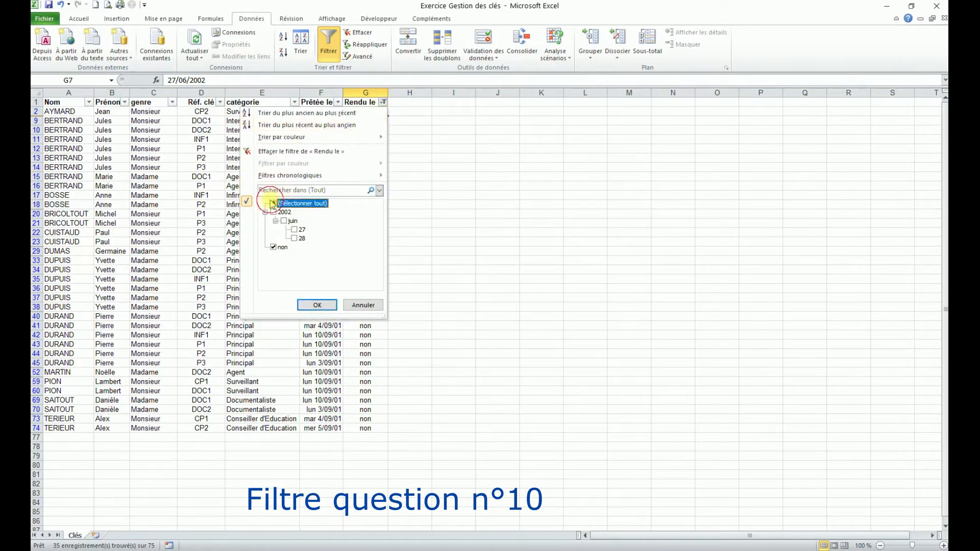
{"action": "left_click", "coordinate": [317, 304]}
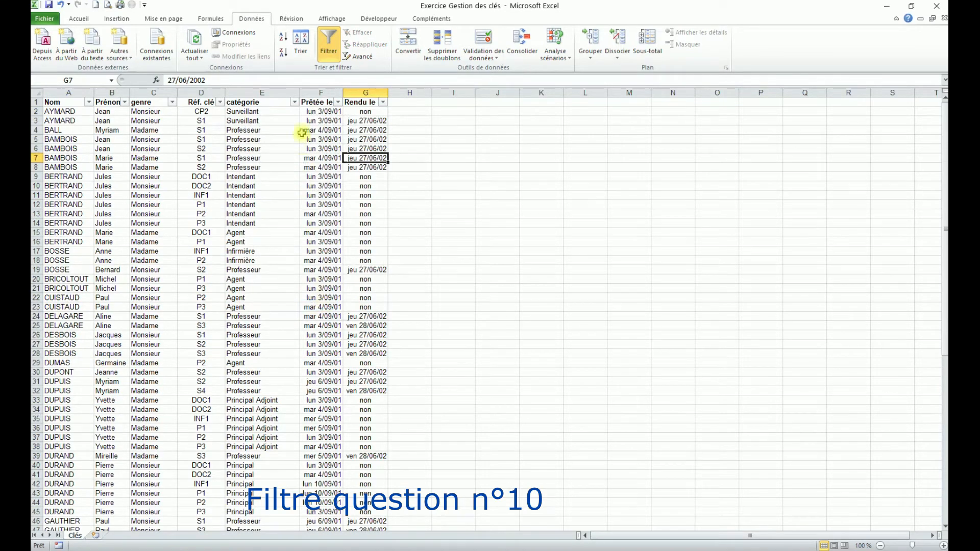
Filter the catégorie column to keep only Conseiller d'Education and Surveillant, and review the Prêtée le dates of those rows.
{"action": "left_click", "coordinate": [294, 102]}
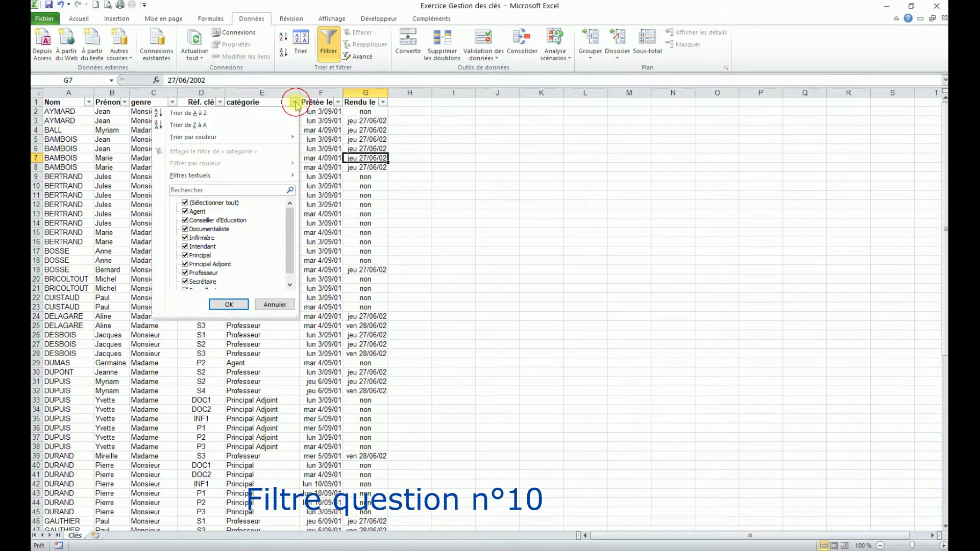
{"action": "left_click", "coordinate": [184, 203]}
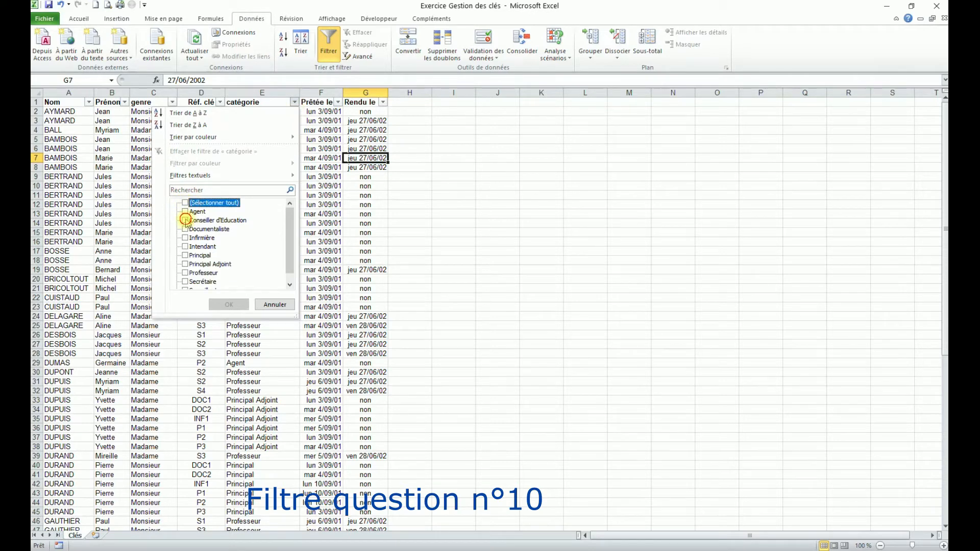
{"action": "left_click", "coordinate": [185, 220]}
{"action": "scroll", "coordinate": [200, 241], "scroll_direction": "down", "scroll_amount": 1}
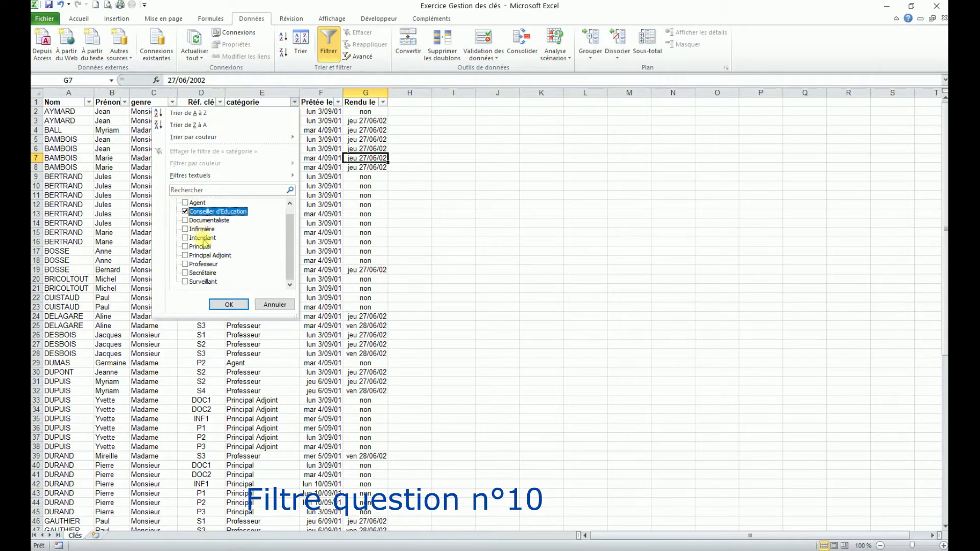
{"action": "left_click", "coordinate": [185, 282]}
{"action": "left_click", "coordinate": [229, 305]}
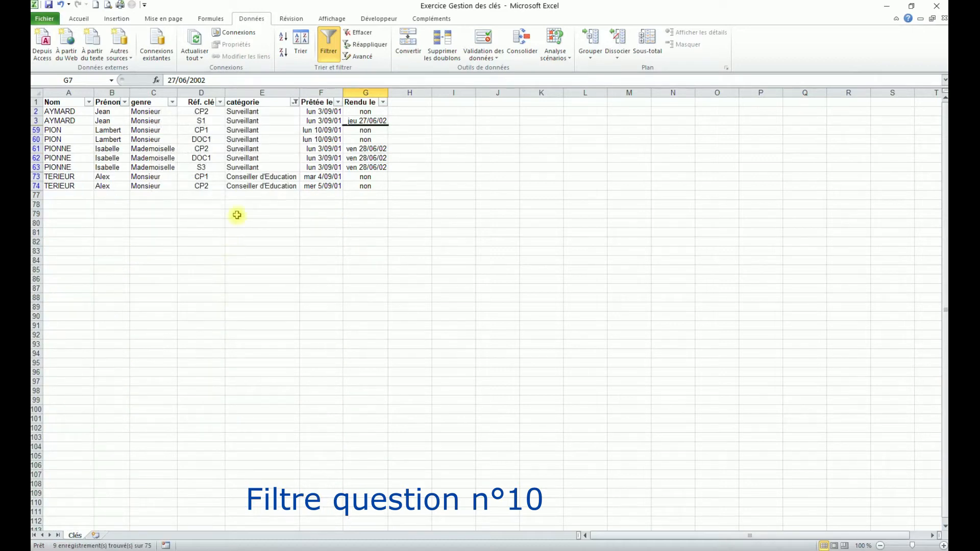
{"action": "left_click", "coordinate": [270, 149]}
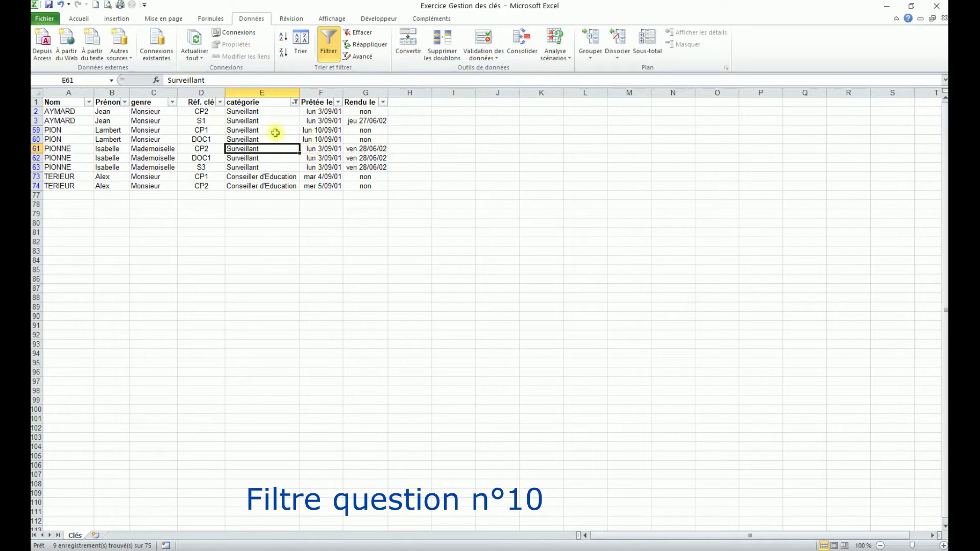
{"action": "left_click_drag", "start_coordinate": [321, 111], "coordinate": [329, 186]}
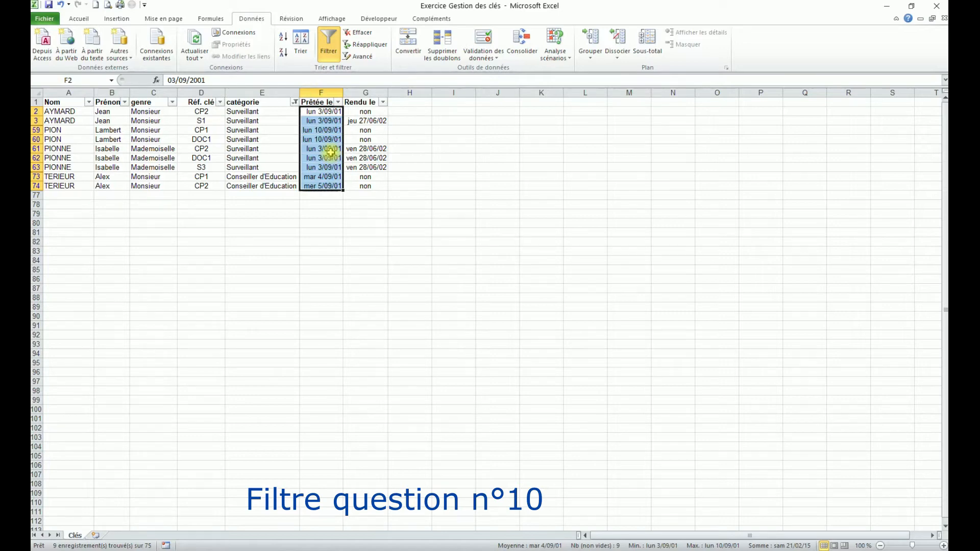
{"action": "left_click", "coordinate": [330, 131]}
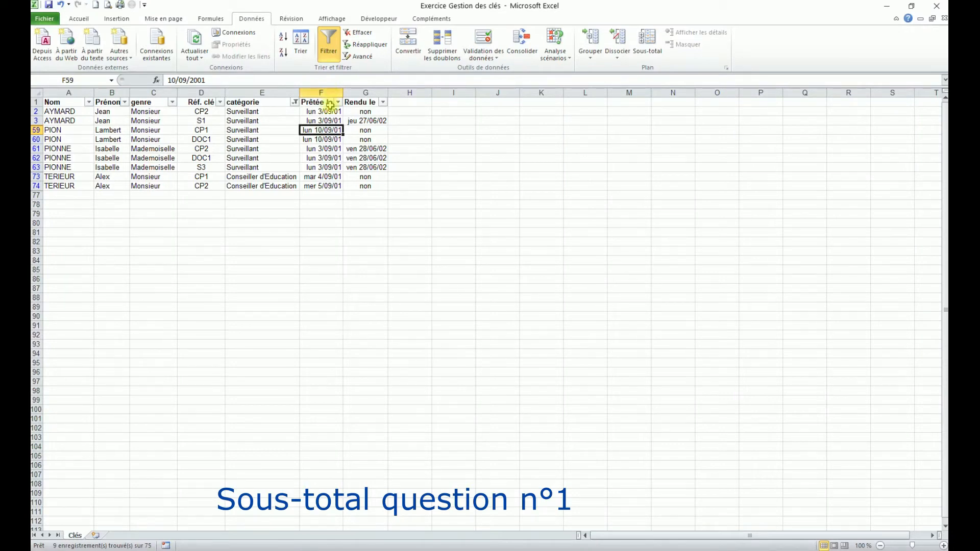
Turn off the list's filters and sort the list by Réf. clé in ascending order.
{"action": "left_click", "coordinate": [329, 46]}
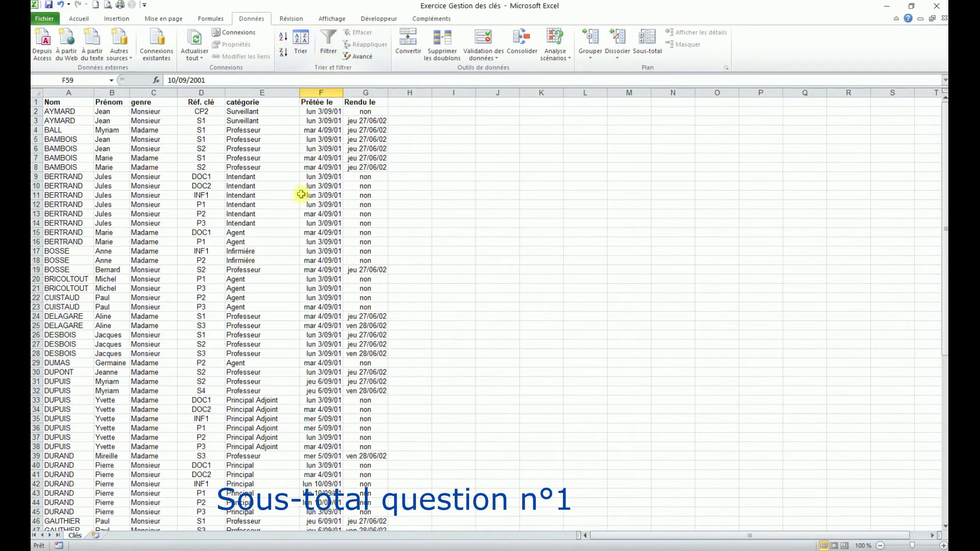
{"action": "left_click", "coordinate": [319, 197]}
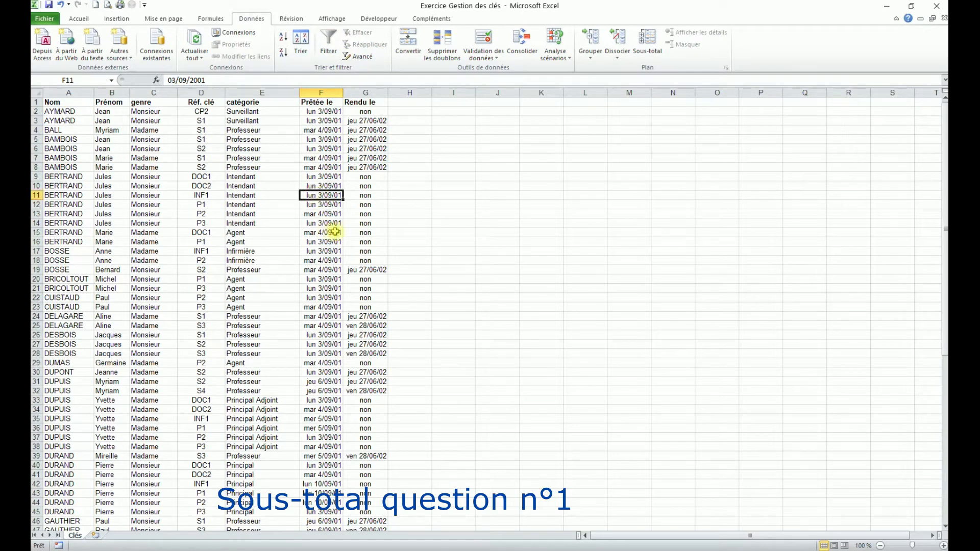
{"action": "left_click", "coordinate": [209, 166]}
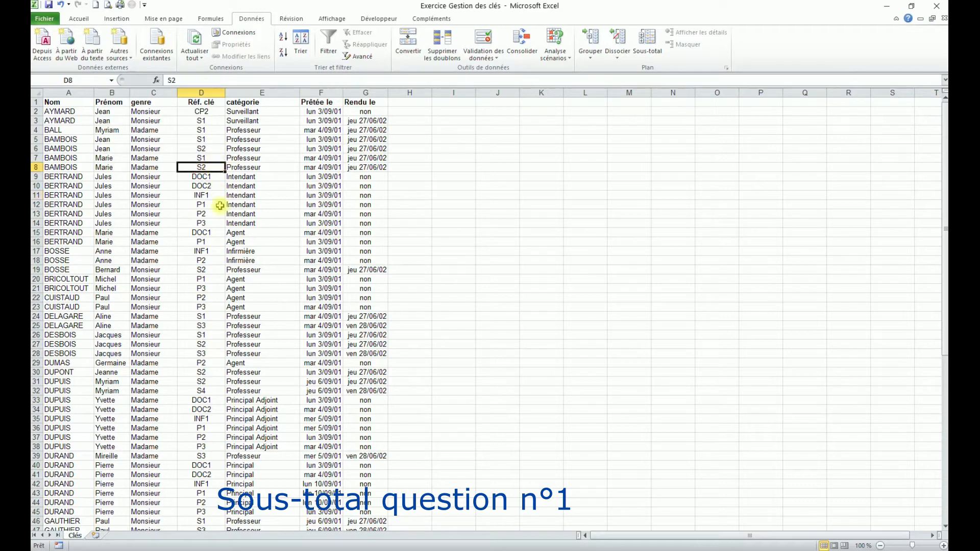
{"action": "left_click", "coordinate": [288, 40]}
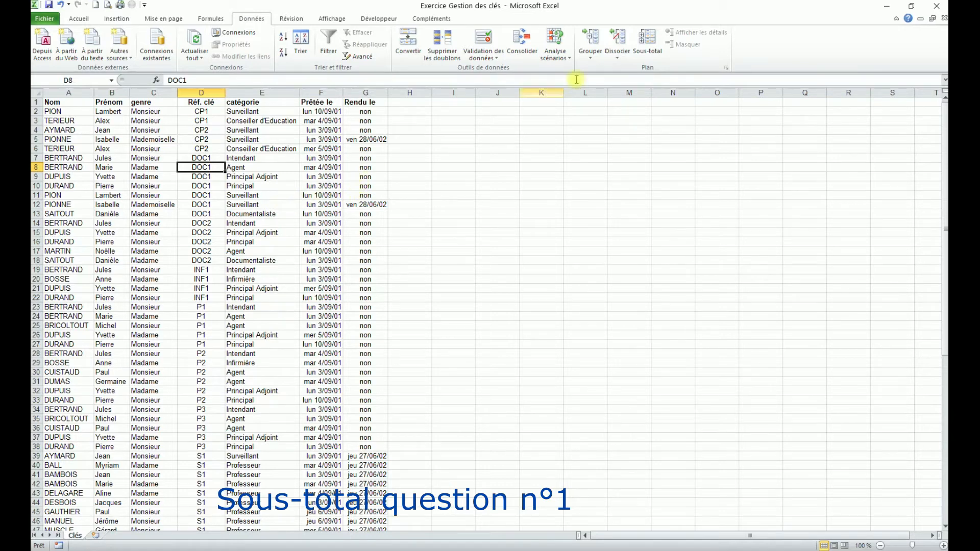
Add subtotals at each change of Réf. clé using Nombre on Prêtée le only, and collapse the outline to level 2.
{"action": "left_click", "coordinate": [647, 44]}
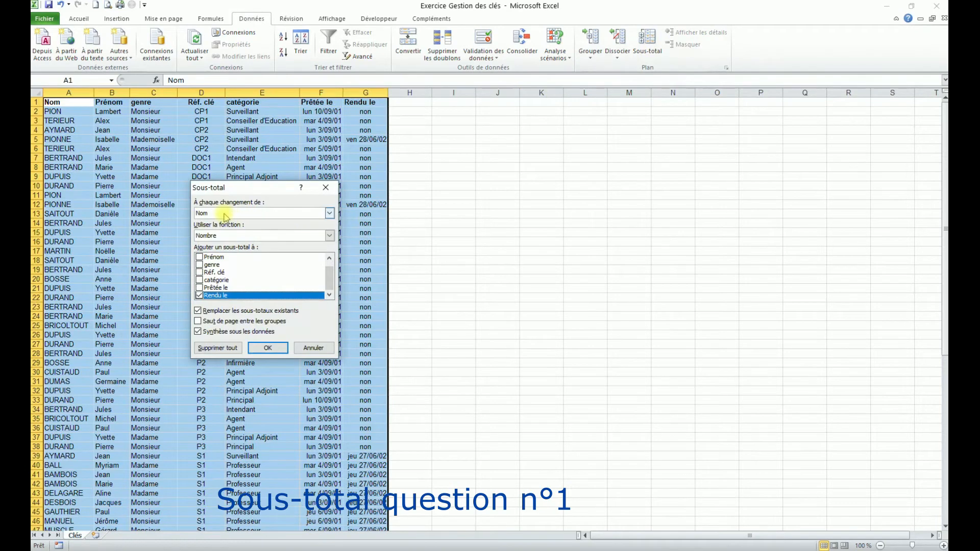
{"action": "left_click", "coordinate": [225, 214]}
{"action": "left_click", "coordinate": [207, 244]}
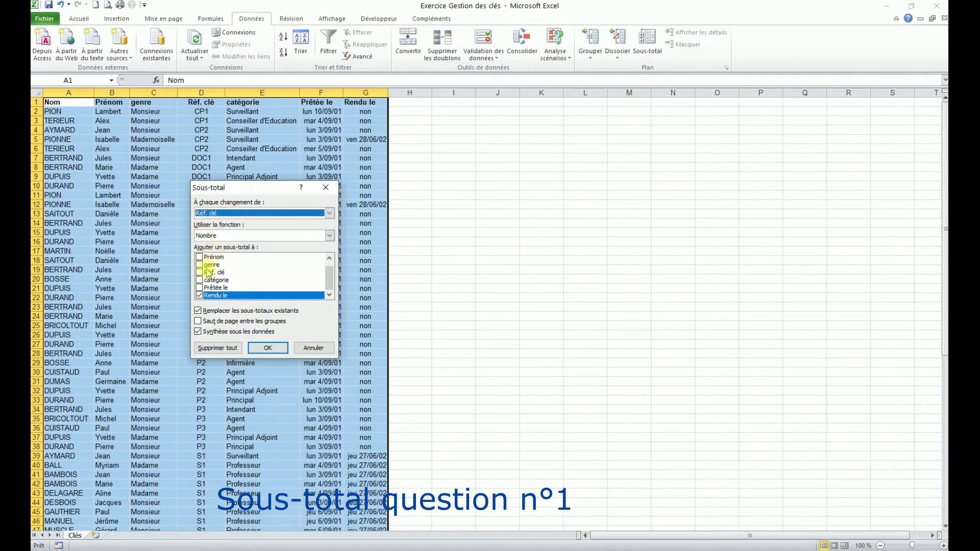
{"action": "left_click", "coordinate": [199, 295]}
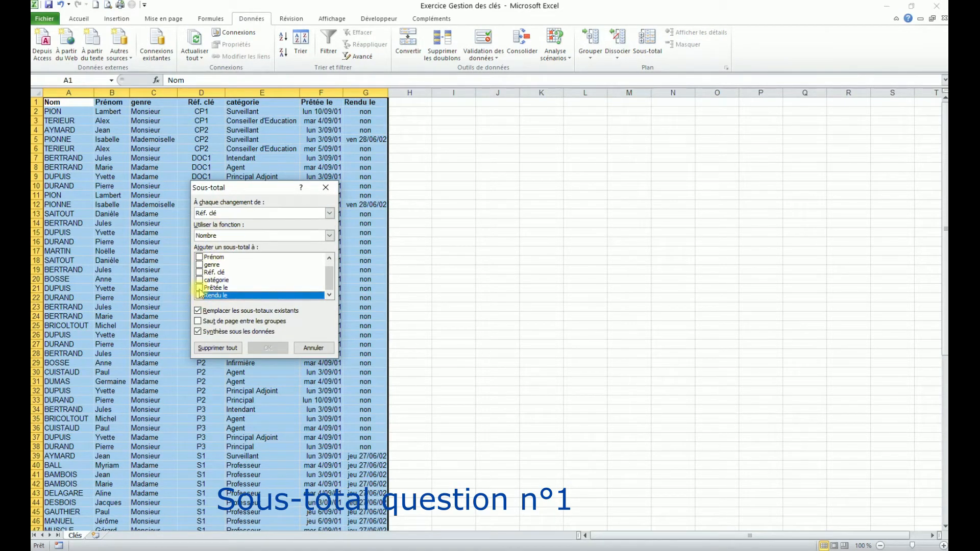
{"action": "left_click", "coordinate": [199, 287]}
{"action": "left_click", "coordinate": [210, 236]}
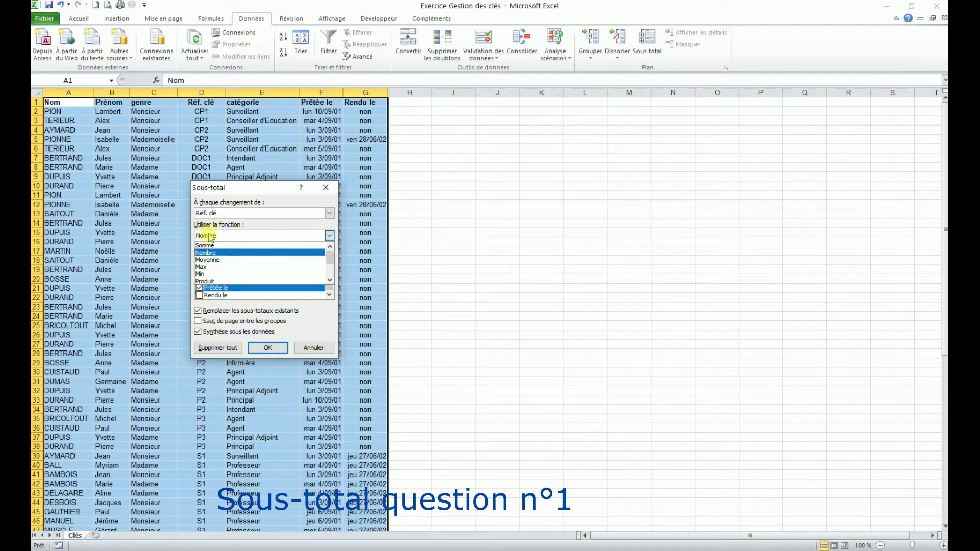
{"action": "left_click", "coordinate": [211, 236]}
{"action": "left_click", "coordinate": [270, 347]}
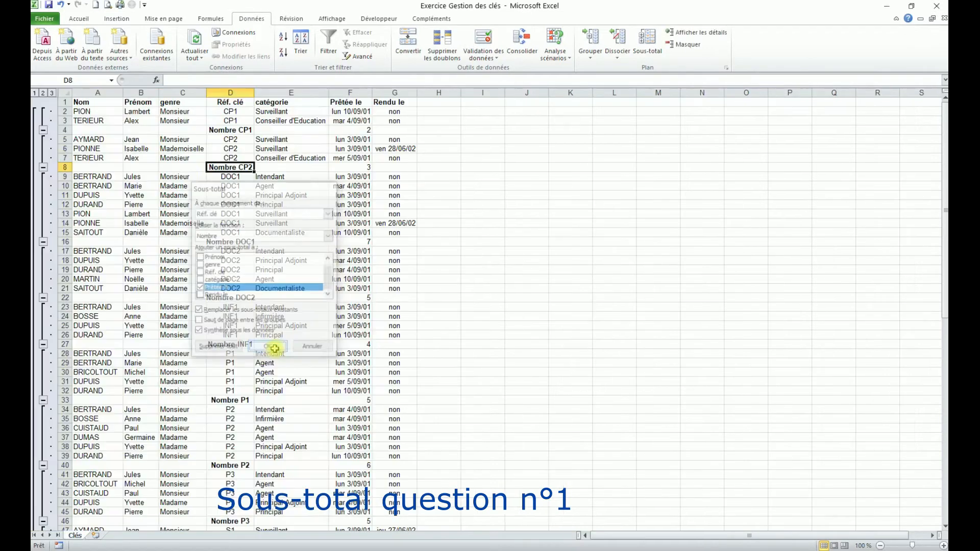
{"action": "left_click", "coordinate": [43, 93]}
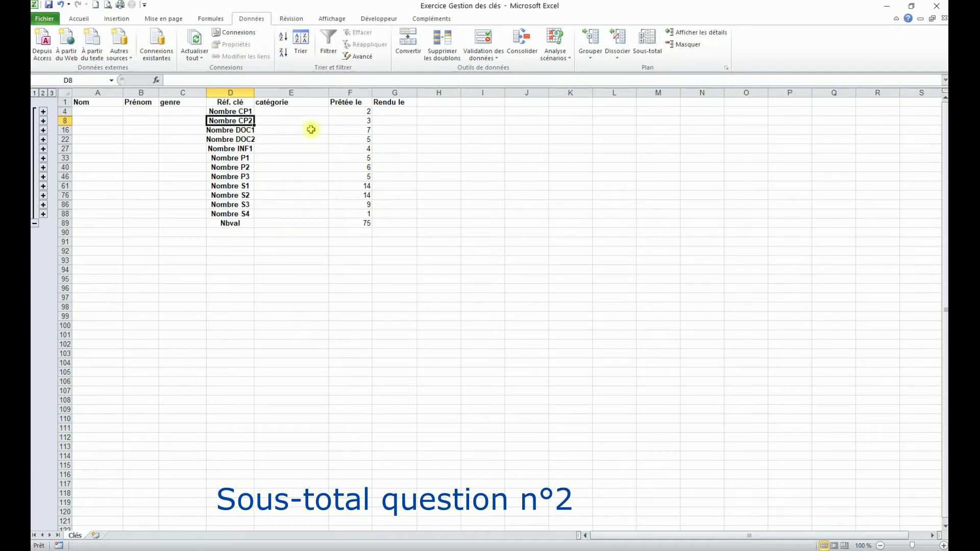
Remove all the Réf. clé subtotals and sort the list by catégorie from A to Z.
{"action": "left_click", "coordinate": [649, 51]}
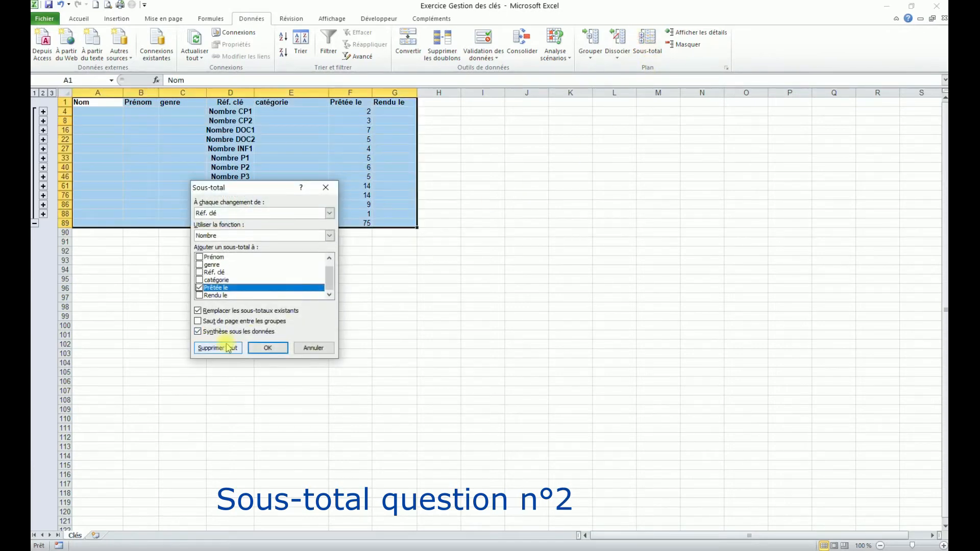
{"action": "left_click", "coordinate": [220, 344]}
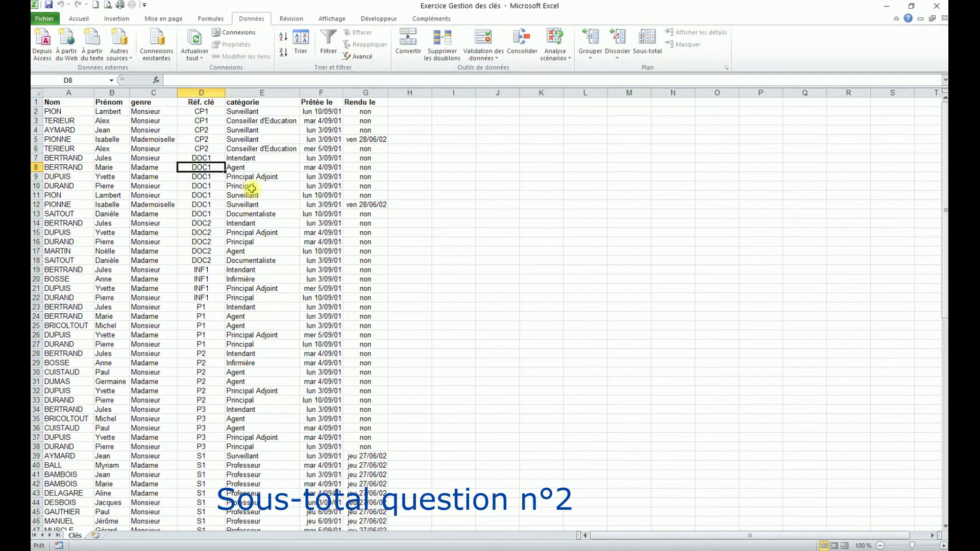
{"action": "left_click", "coordinate": [254, 140]}
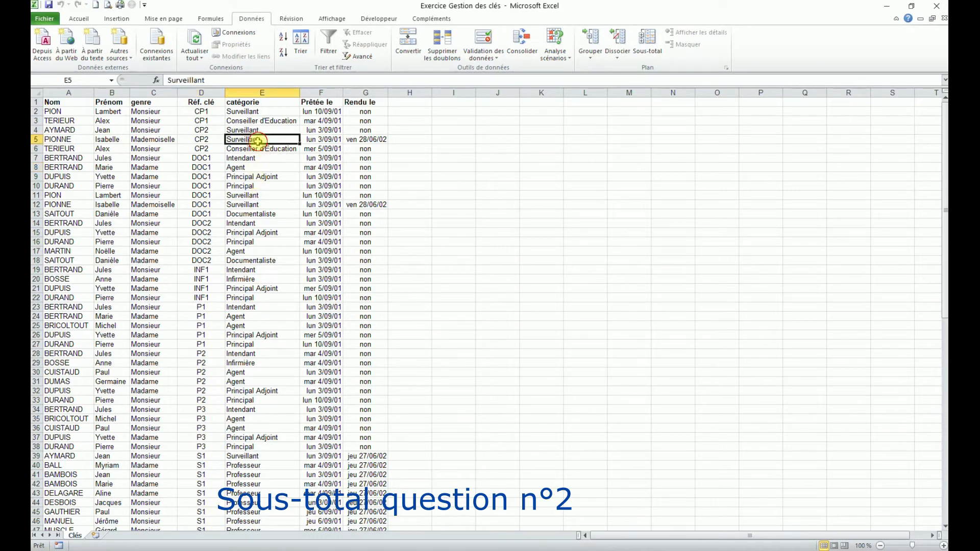
{"action": "left_click", "coordinate": [284, 42]}
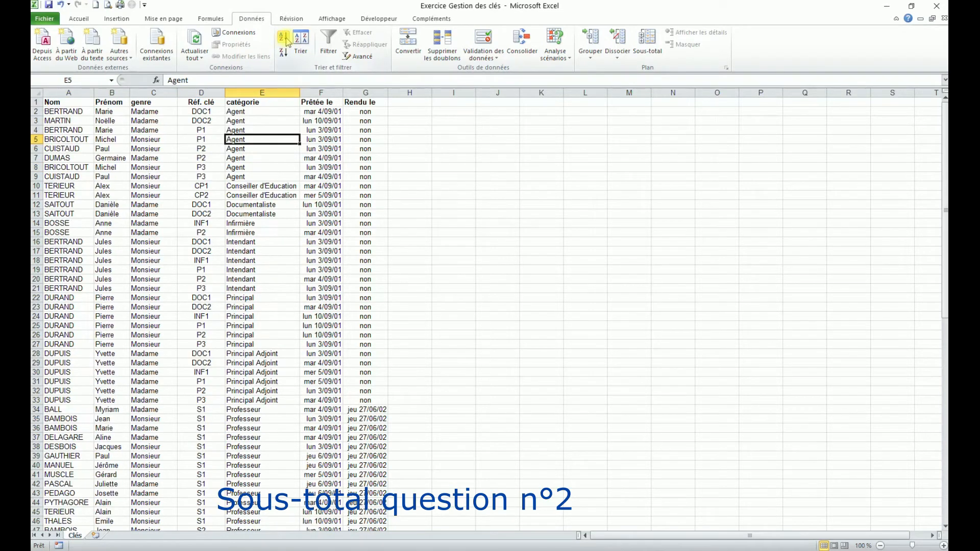
Add Nombre subtotals on Prêtée le at each change of catégorie, and collapse the outline to level 2.
{"action": "left_click", "coordinate": [653, 41]}
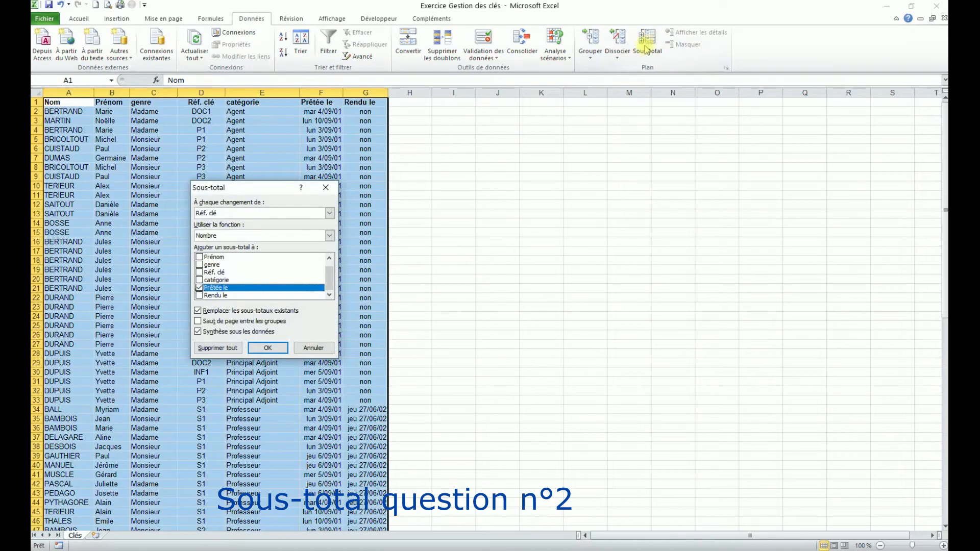
{"action": "left_click", "coordinate": [219, 211]}
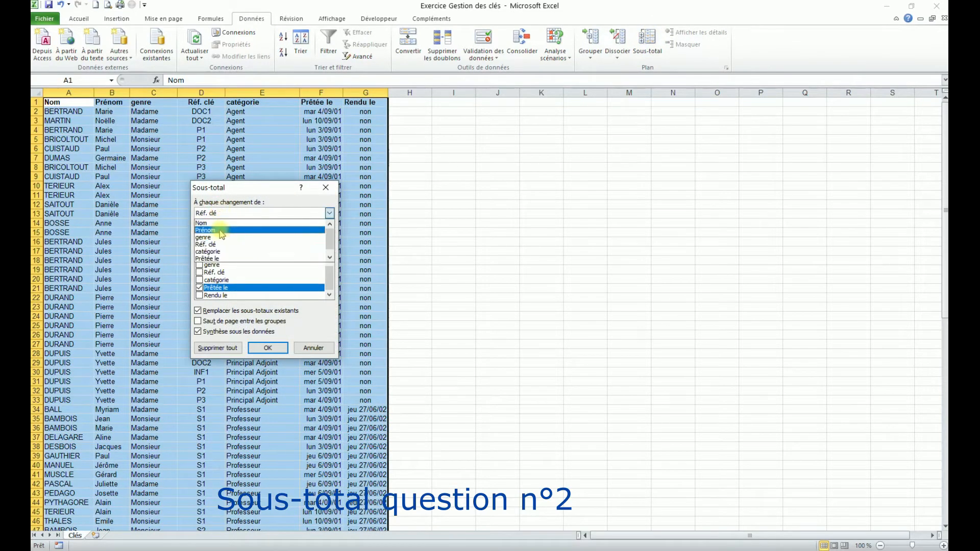
{"action": "left_click", "coordinate": [217, 252]}
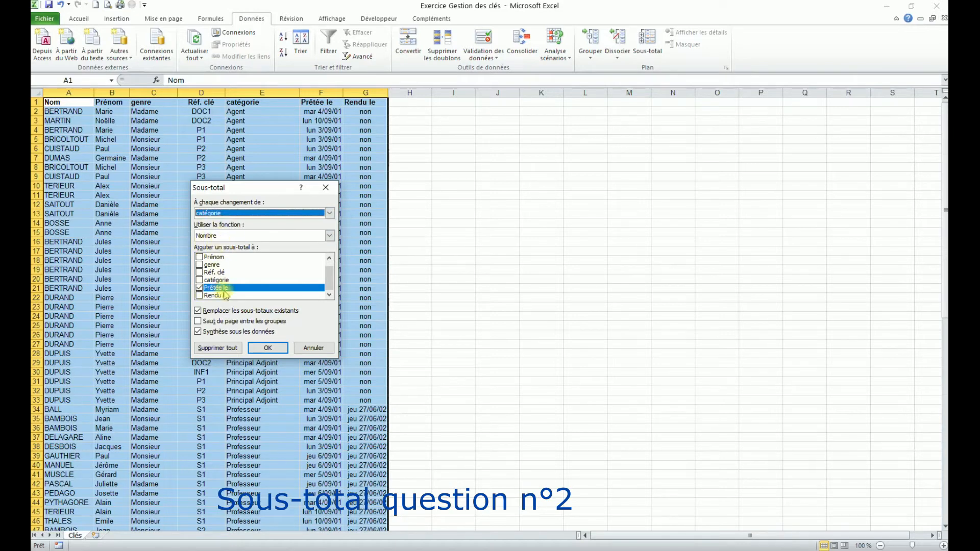
{"action": "left_click", "coordinate": [268, 349]}
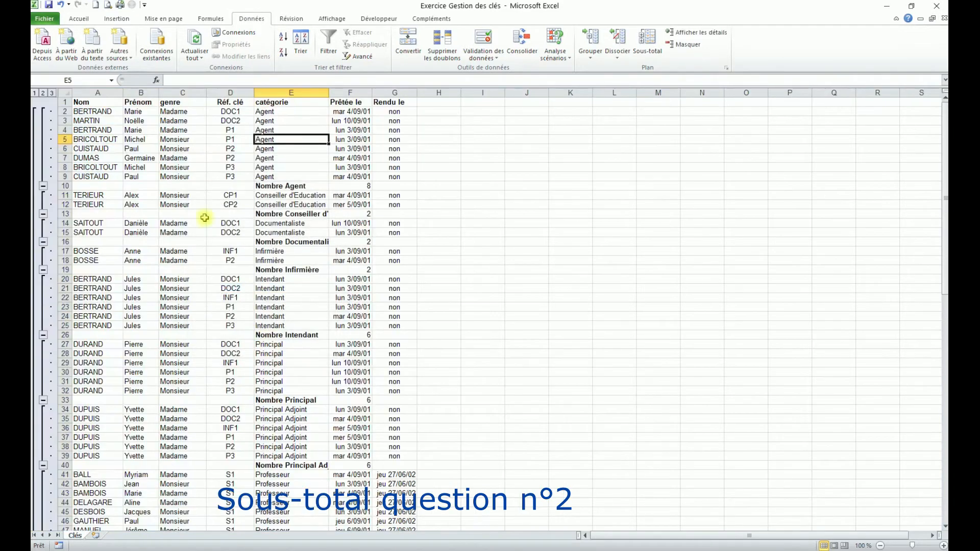
{"action": "left_click", "coordinate": [43, 92]}
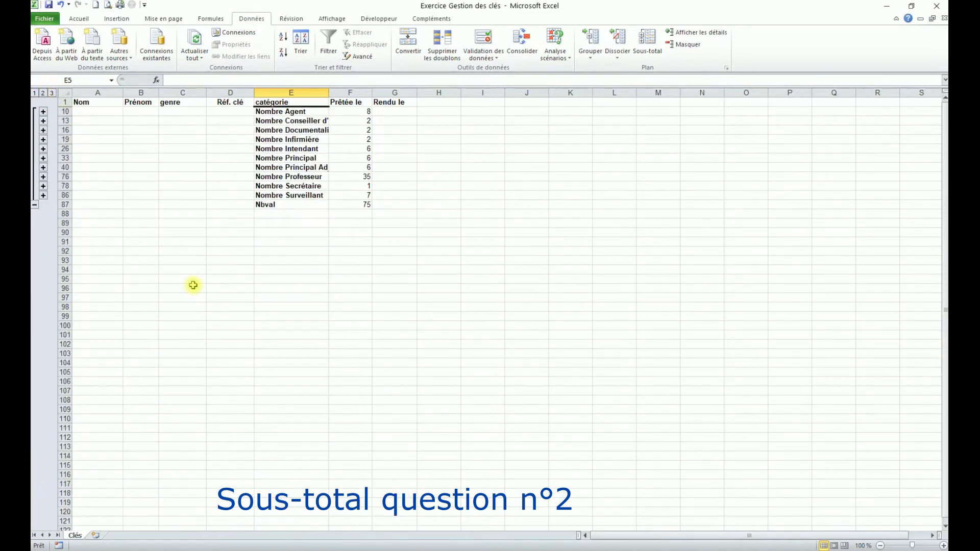
Remove all the catégorie subtotals from the list.
{"action": "left_click", "coordinate": [312, 147]}
{"action": "left_click", "coordinate": [652, 50]}
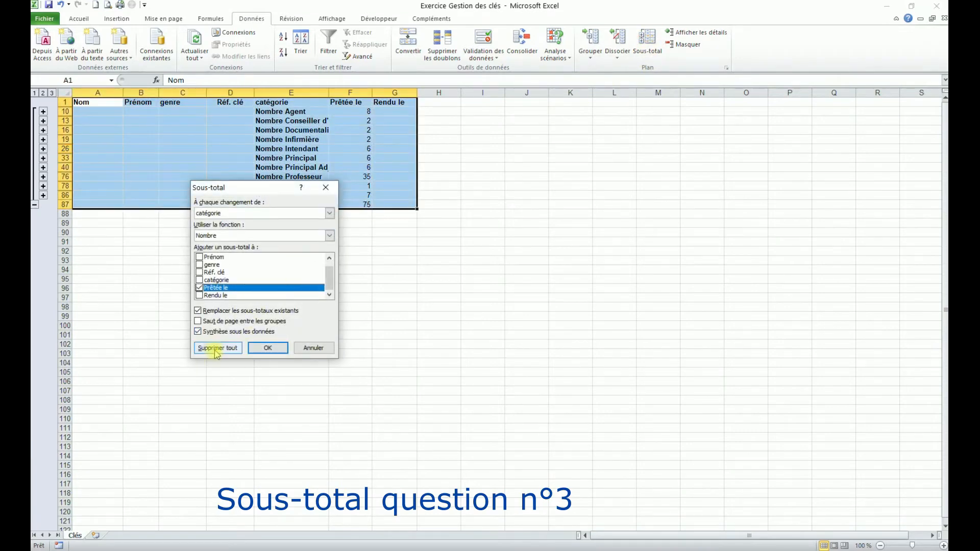
{"action": "left_click", "coordinate": [217, 352]}
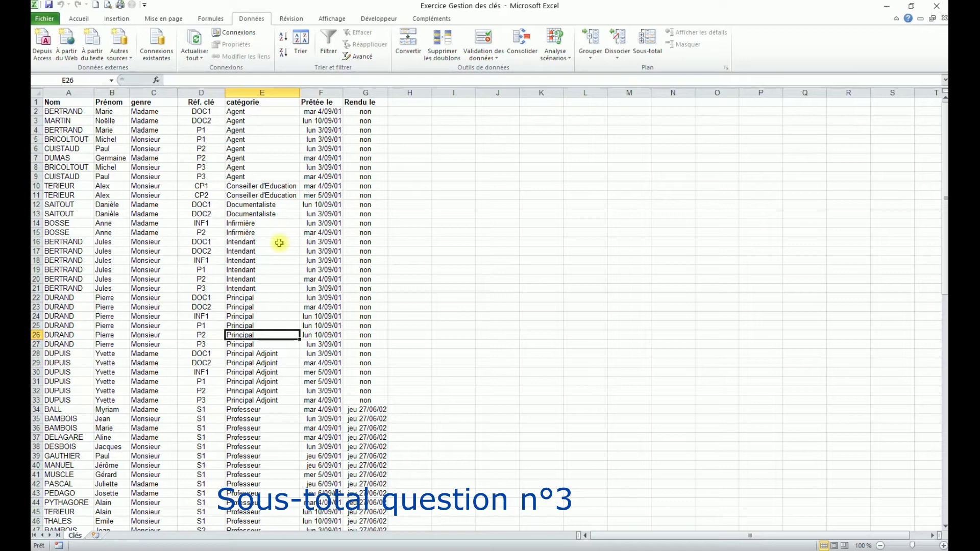
{"action": "left_click_drag", "start_coordinate": [363, 401], "coordinate": [359, 112]}
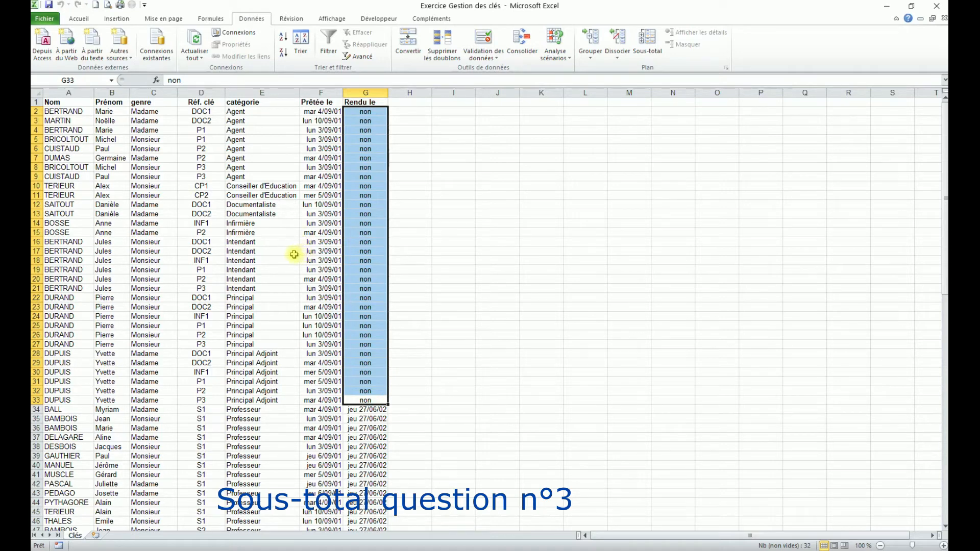
{"action": "left_click", "coordinate": [294, 252]}
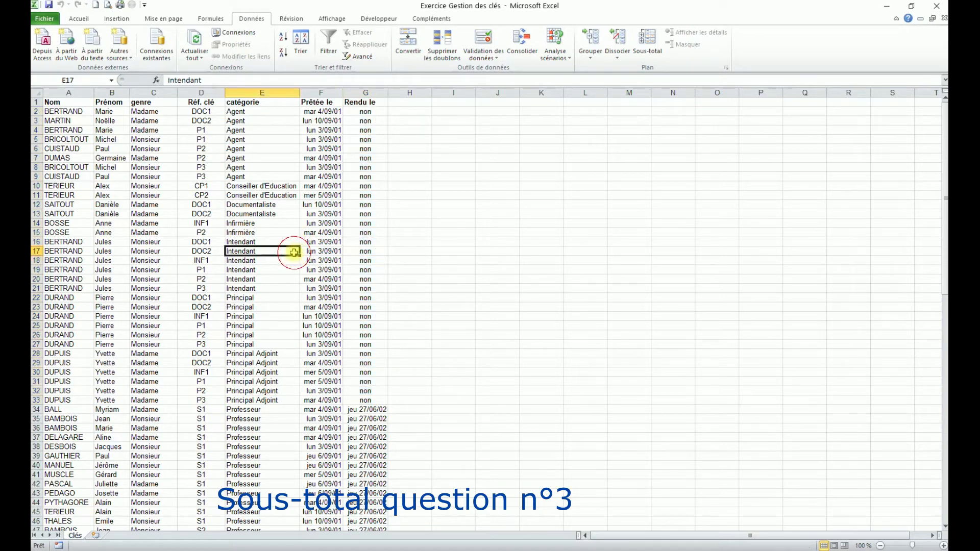
{"action": "left_click_drag", "start_coordinate": [365, 111], "coordinate": [367, 316]}
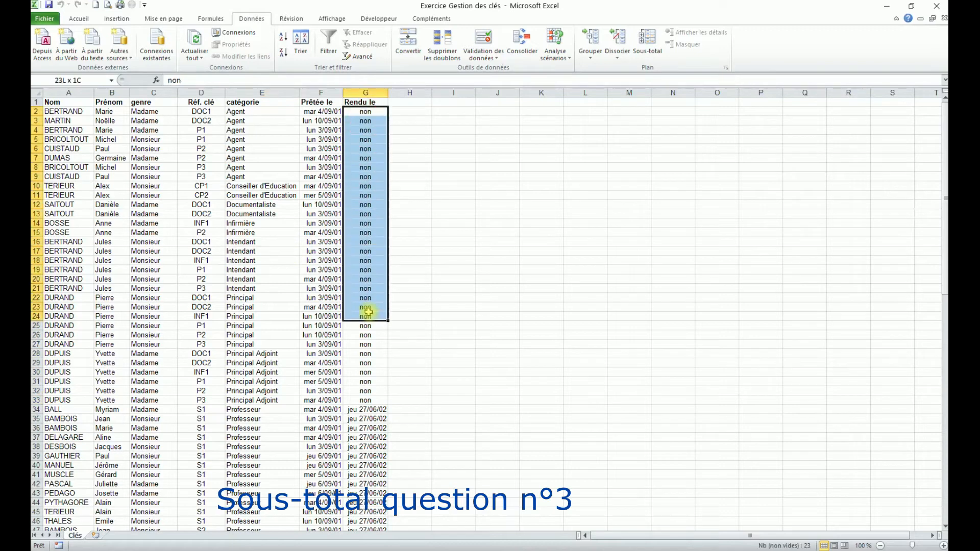
{"action": "left_click", "coordinate": [286, 279]}
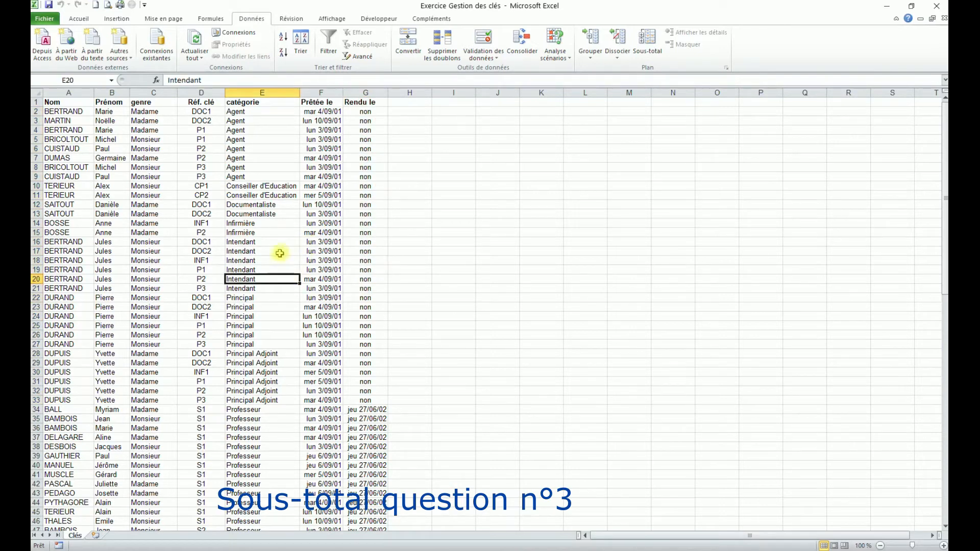
Turn on filtering for the key list and exclude the non entries from the Rendu le column.
{"action": "left_click", "coordinate": [363, 261]}
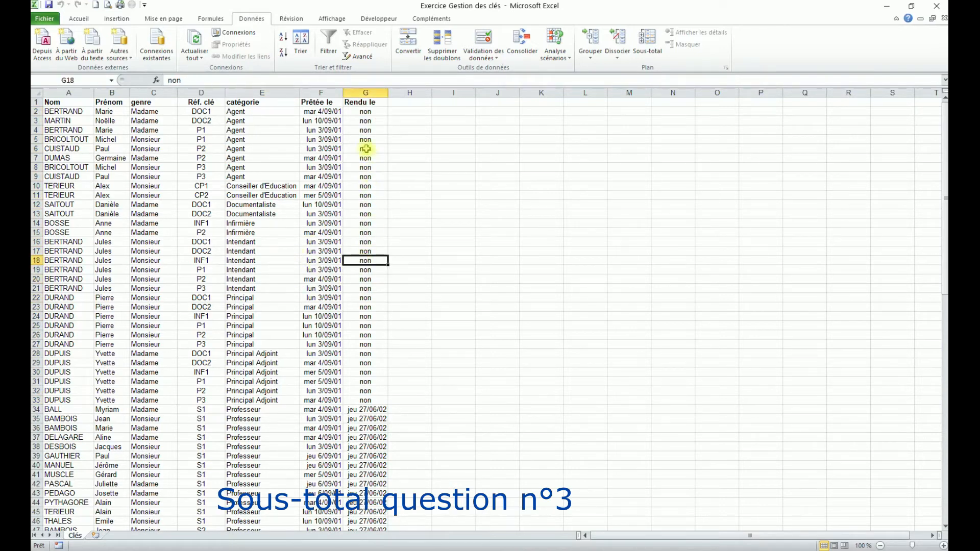
{"action": "left_click", "coordinate": [329, 45]}
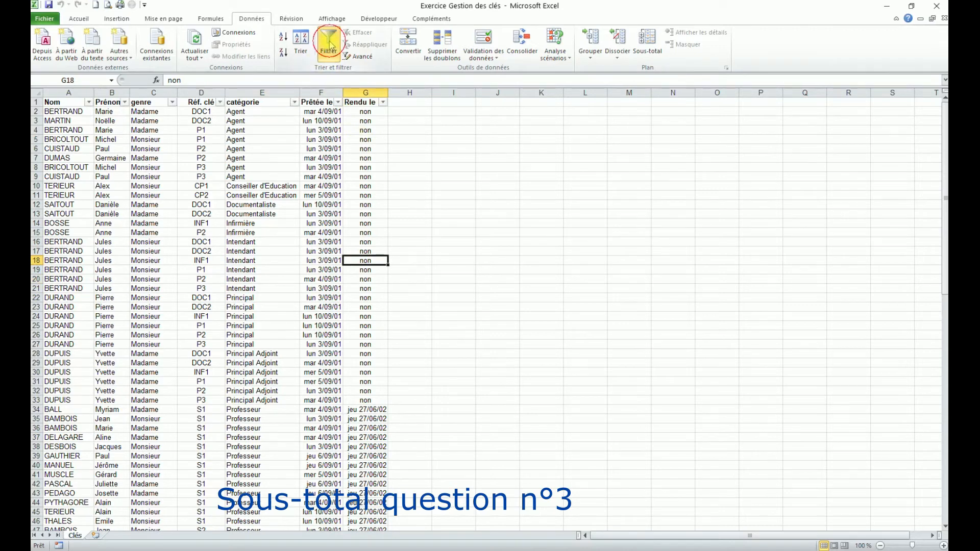
{"action": "left_click", "coordinate": [383, 102]}
{"action": "left_click", "coordinate": [273, 247]}
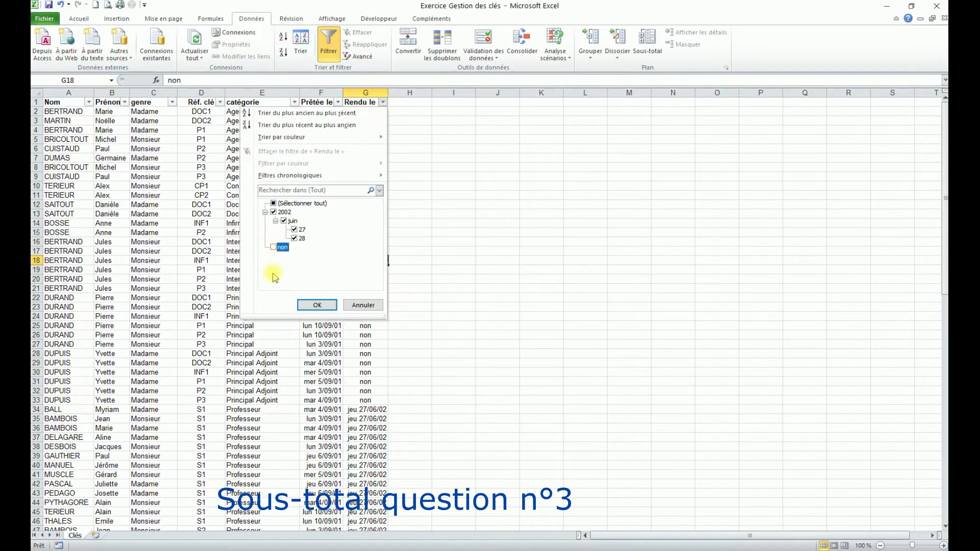
{"action": "left_click", "coordinate": [317, 304]}
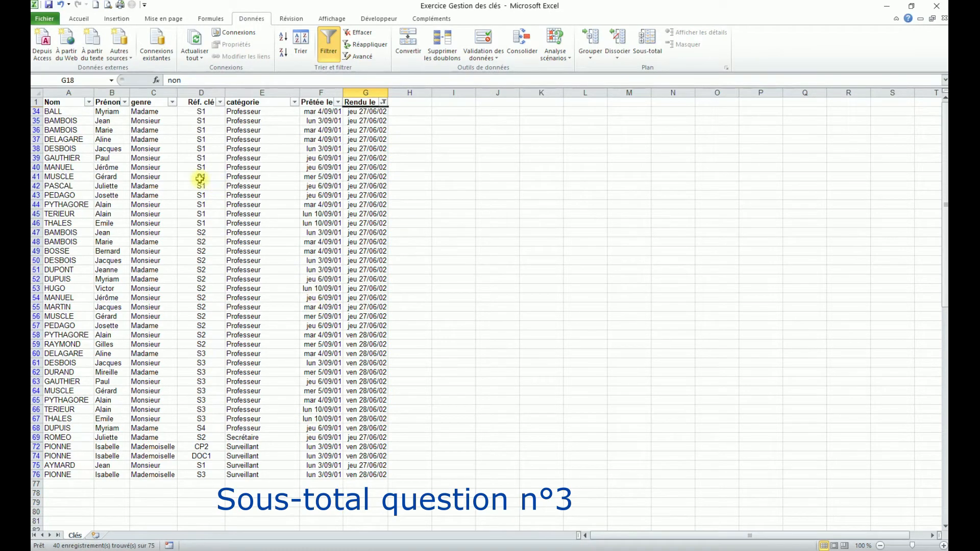
{"action": "left_click_drag", "start_coordinate": [200, 177], "coordinate": [200, 167]}
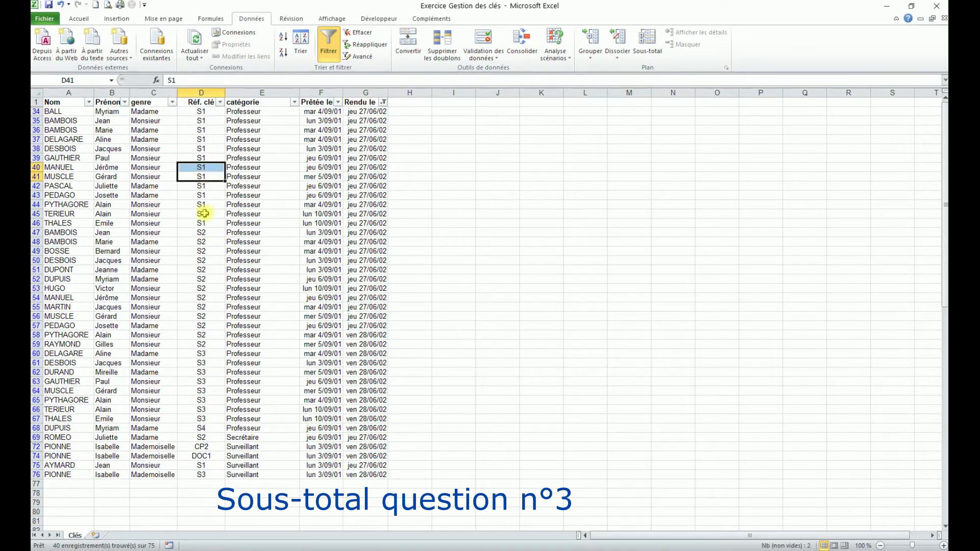
{"action": "left_click", "coordinate": [284, 37]}
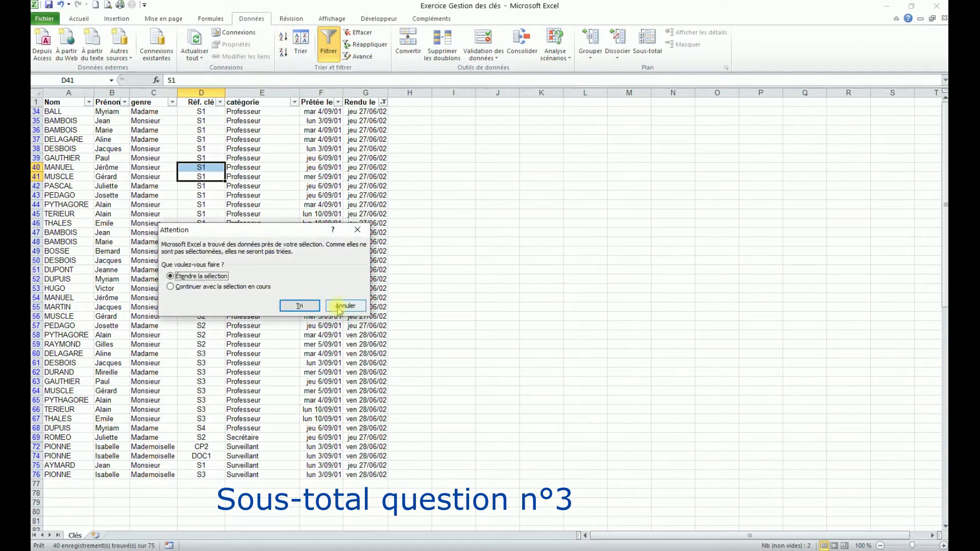
{"action": "left_click", "coordinate": [345, 305]}
Sort the filtered list by Réf. clé from A to Z.
{"action": "left_click", "coordinate": [201, 149]}
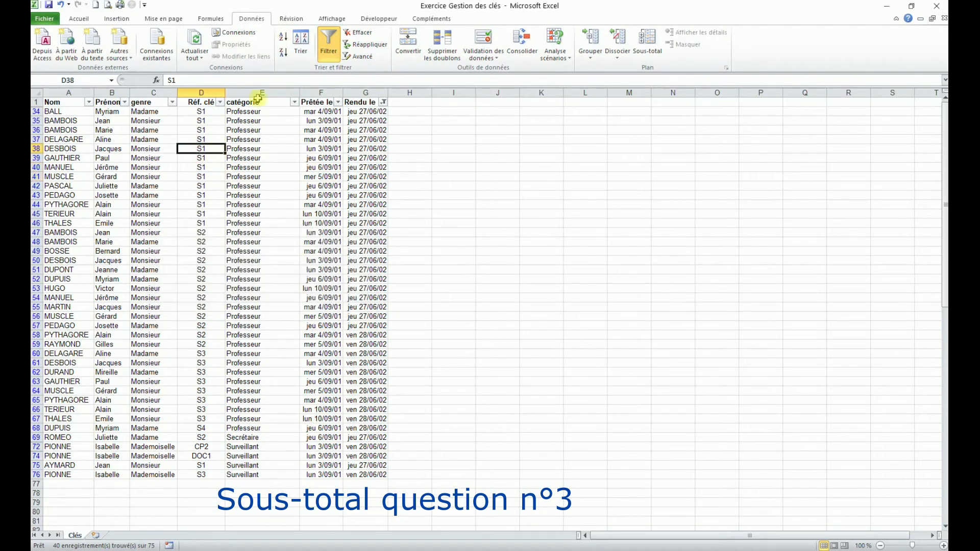
{"action": "left_click", "coordinate": [284, 38]}
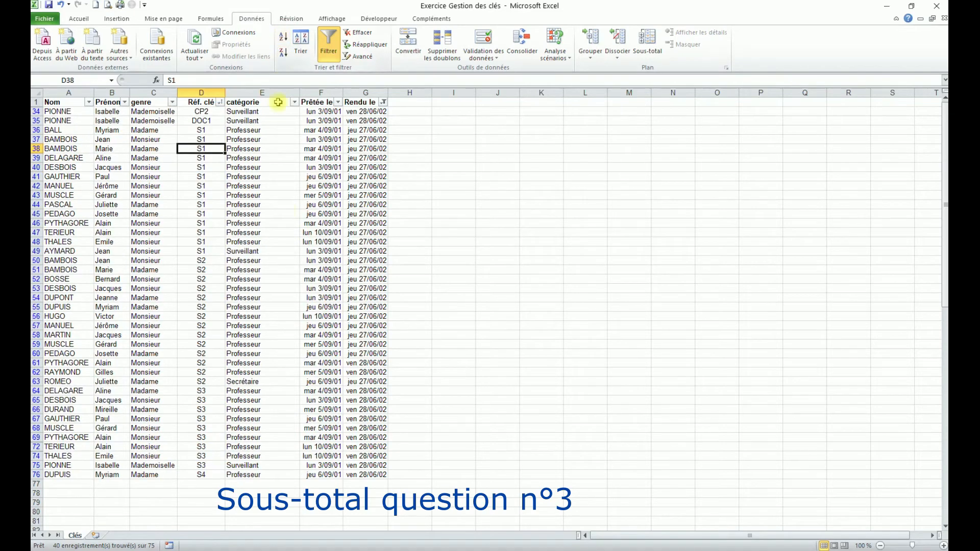
Add subtotals to the filtered list at each change of Réf. clé, using Nombre on Rendu le only, and review them.
{"action": "left_click", "coordinate": [647, 43]}
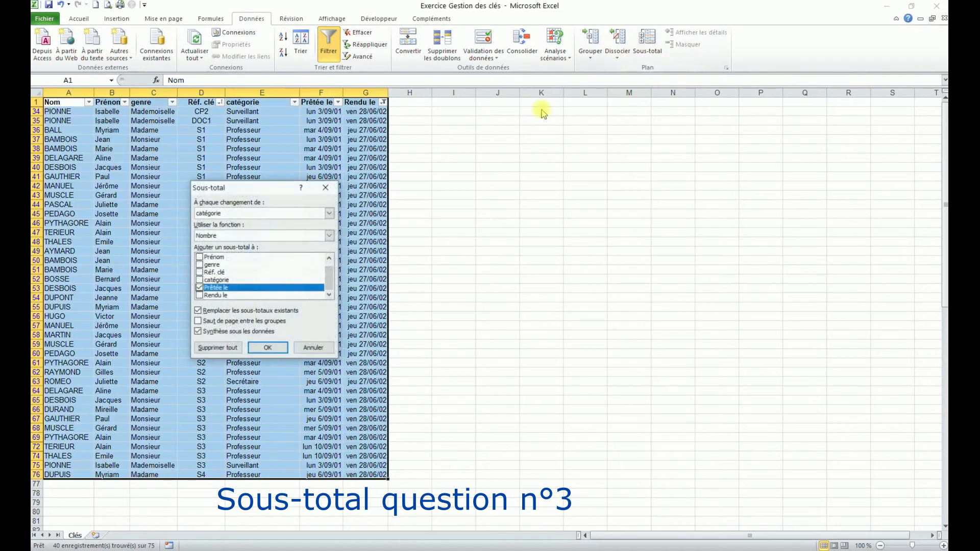
{"action": "left_click", "coordinate": [219, 214]}
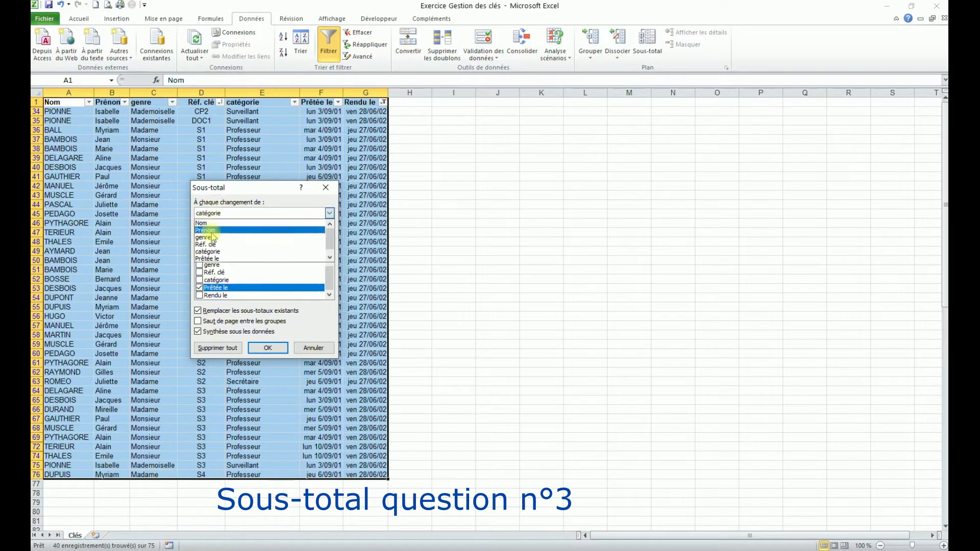
{"action": "left_click", "coordinate": [213, 244]}
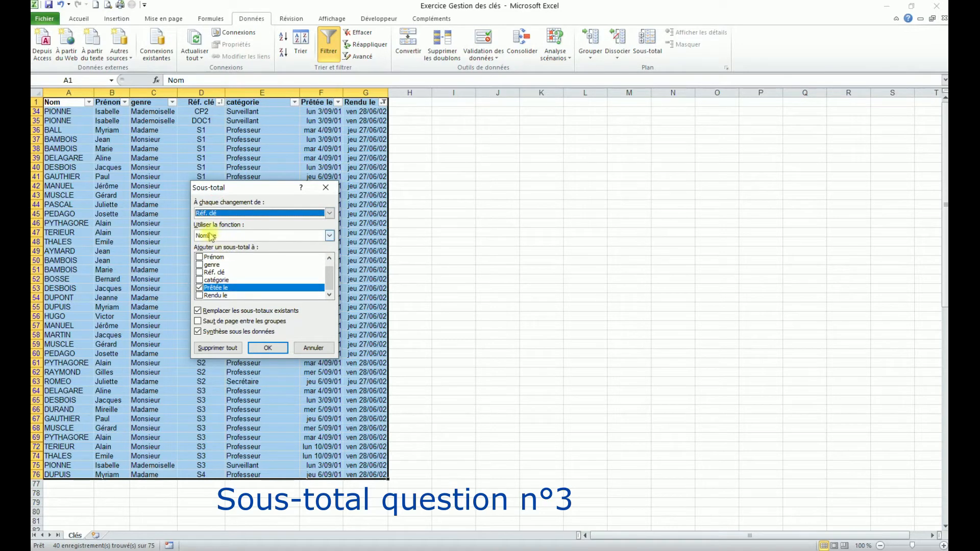
{"action": "left_click", "coordinate": [200, 288]}
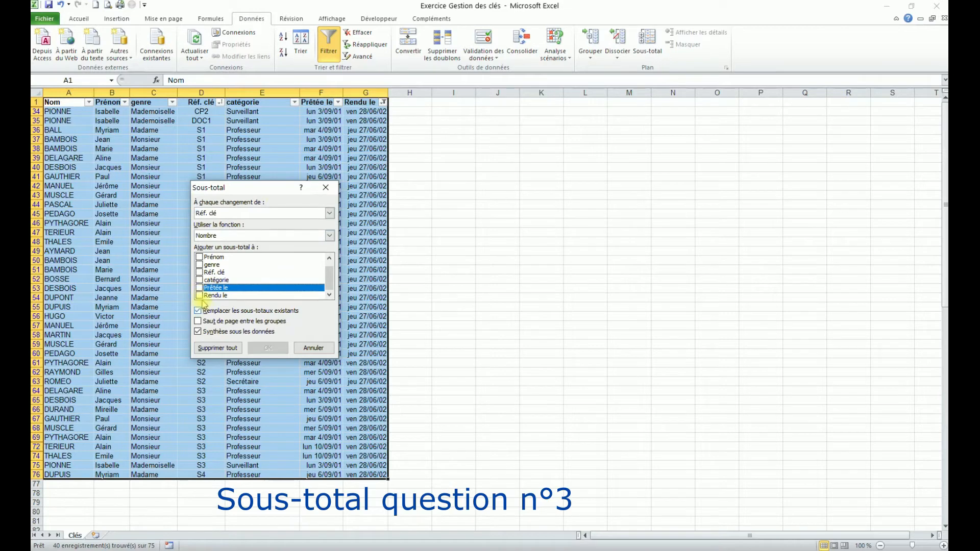
{"action": "left_click", "coordinate": [200, 295]}
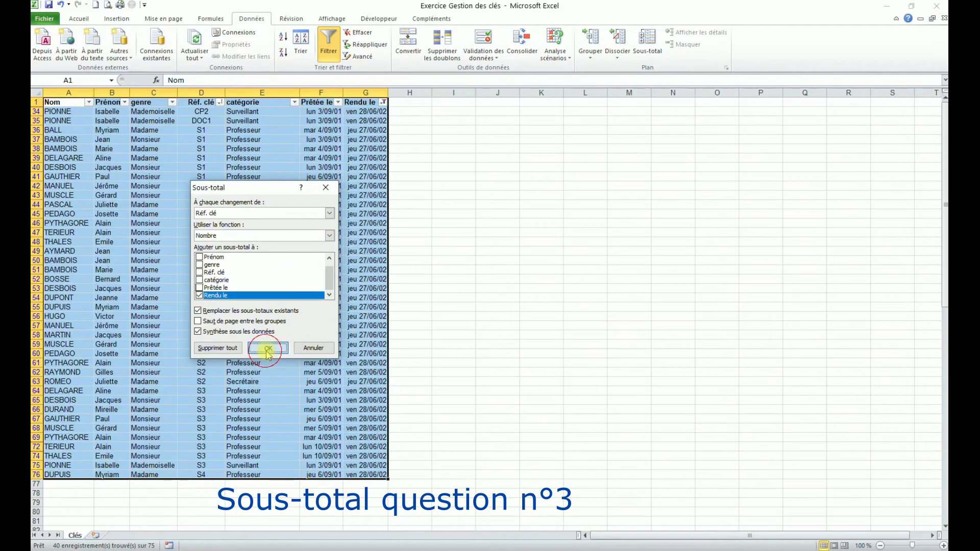
{"action": "left_click", "coordinate": [267, 348]}
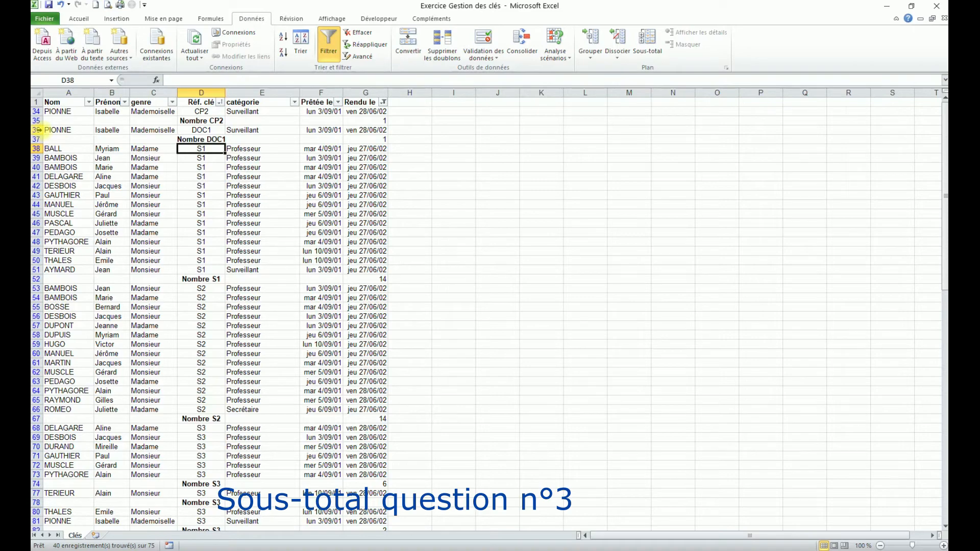
{"action": "left_click", "coordinate": [251, 208]}
{"action": "scroll", "coordinate": [274, 214], "scroll_direction": "down", "scroll_amount": 5}
{"action": "scroll", "coordinate": [274, 214], "scroll_direction": "up", "scroll_amount": 5}
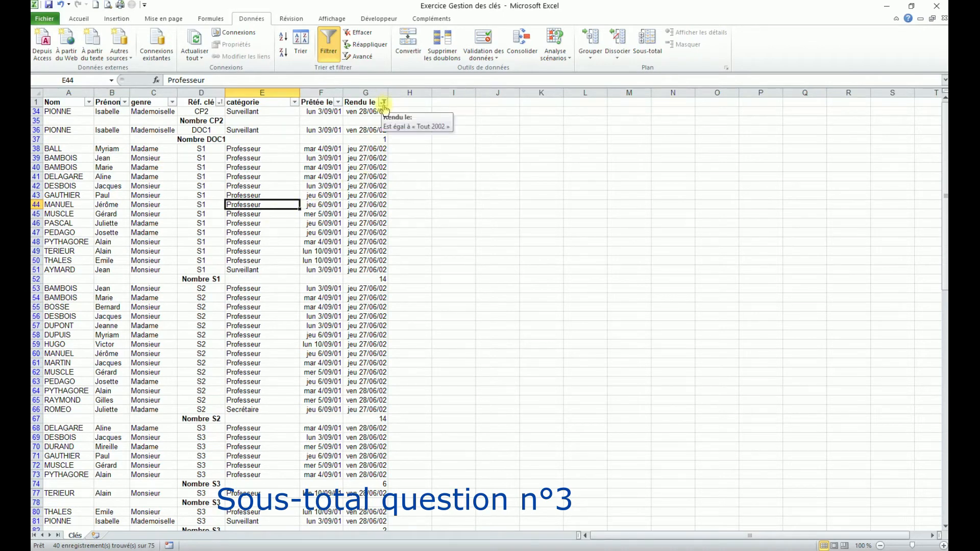
Remove all the Réf. clé subtotals from the filtered list.
{"action": "left_click", "coordinate": [365, 232]}
{"action": "left_click", "coordinate": [648, 46]}
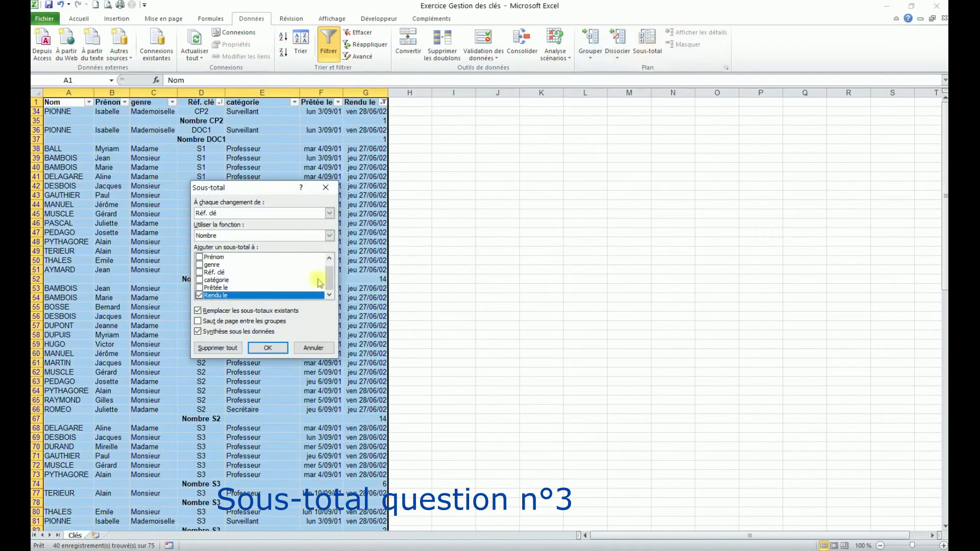
{"action": "left_click", "coordinate": [217, 348]}
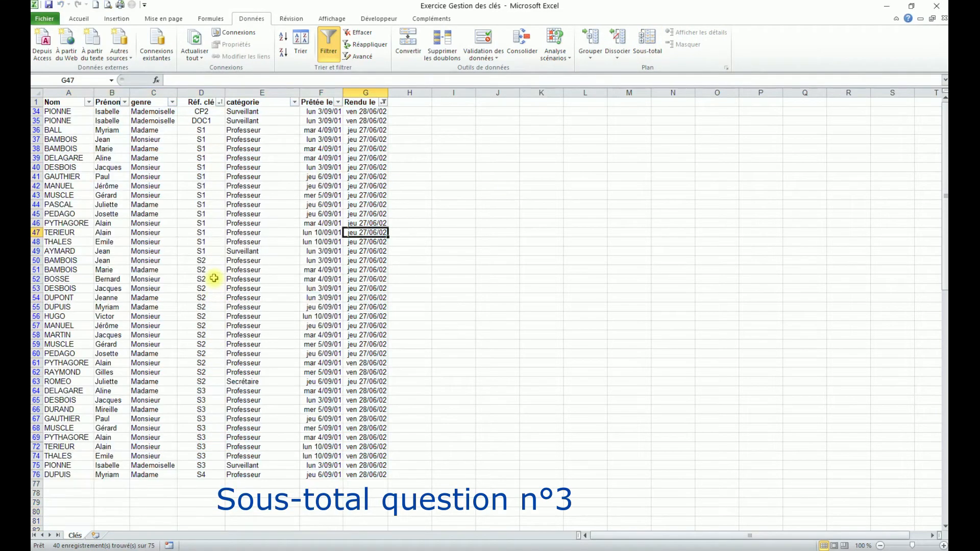
Include the non entries again in the Rendu le filter so that every record is shown.
{"action": "left_click", "coordinate": [366, 161]}
{"action": "left_click", "coordinate": [383, 102]}
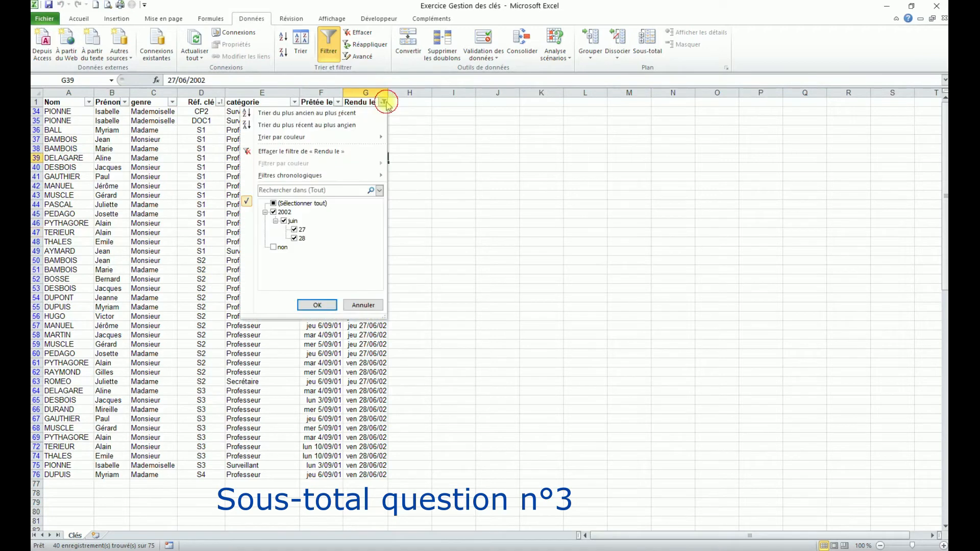
{"action": "left_click", "coordinate": [274, 248]}
{"action": "left_click", "coordinate": [317, 304]}
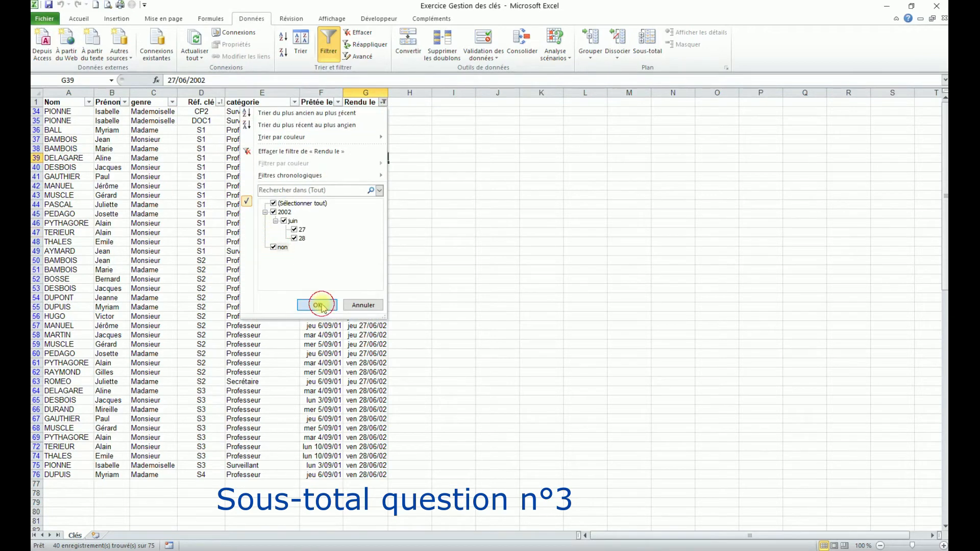
{"action": "left_click", "coordinate": [368, 215]}
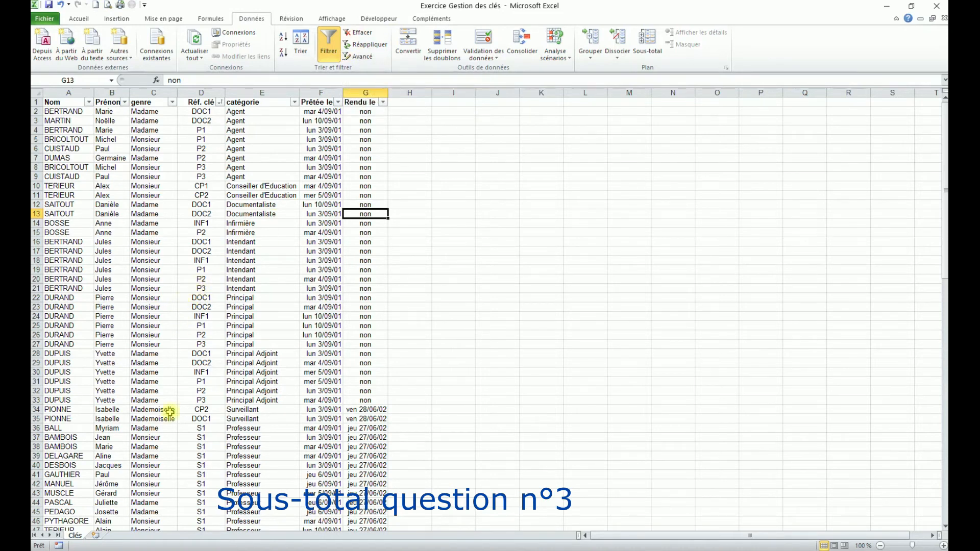
Insert a new worksheet after Clés and rename it Critères.
{"action": "left_click", "coordinate": [97, 536]}
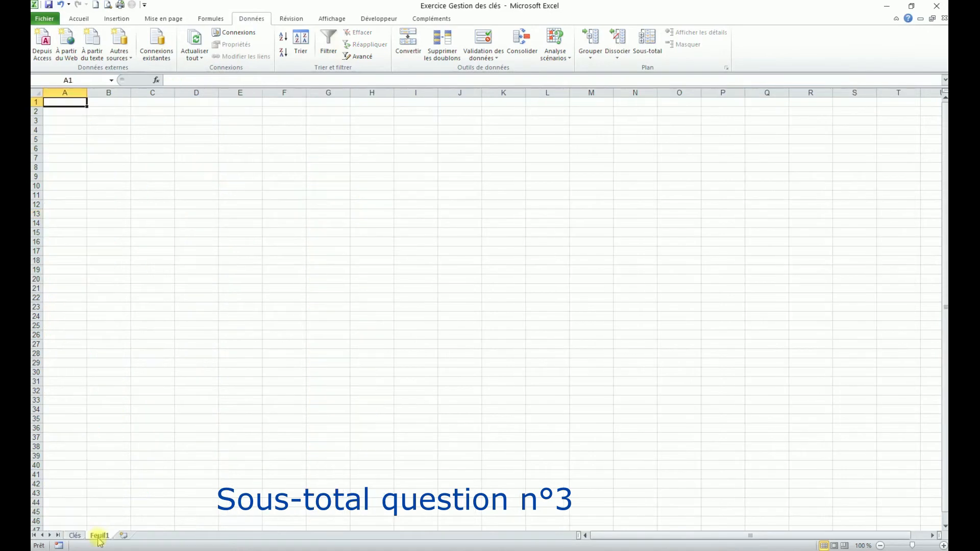
{"action": "double_click", "coordinate": [100, 536]}
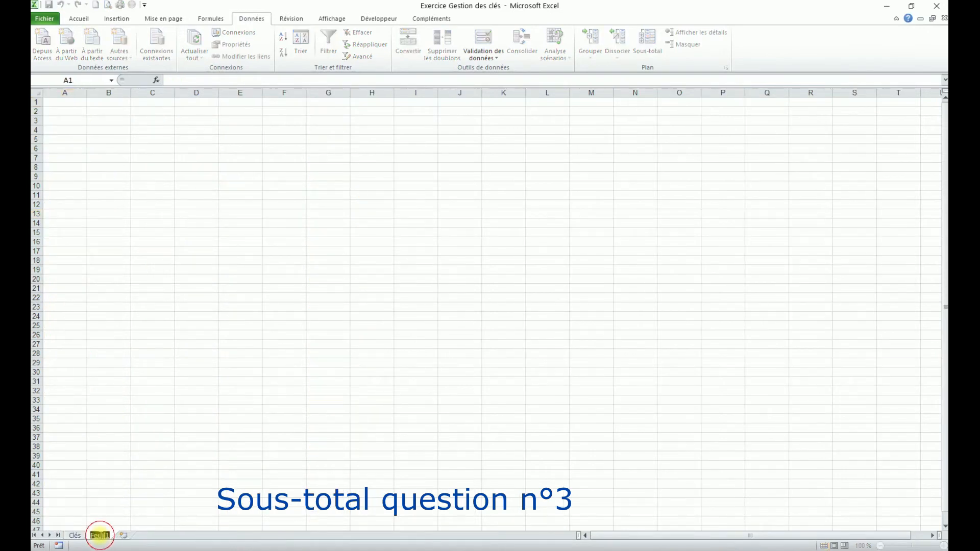
{"action": "type", "text": "d"}
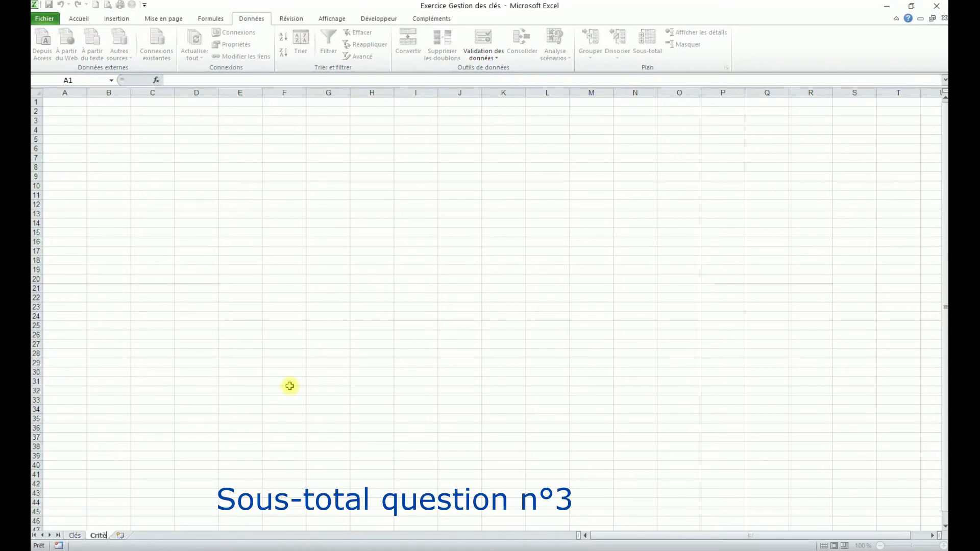
Turn off the filter on the Clés sheet and copy its header row, Nom to Rendu le, into row 1 of Critères.
{"action": "left_click", "coordinate": [74, 535]}
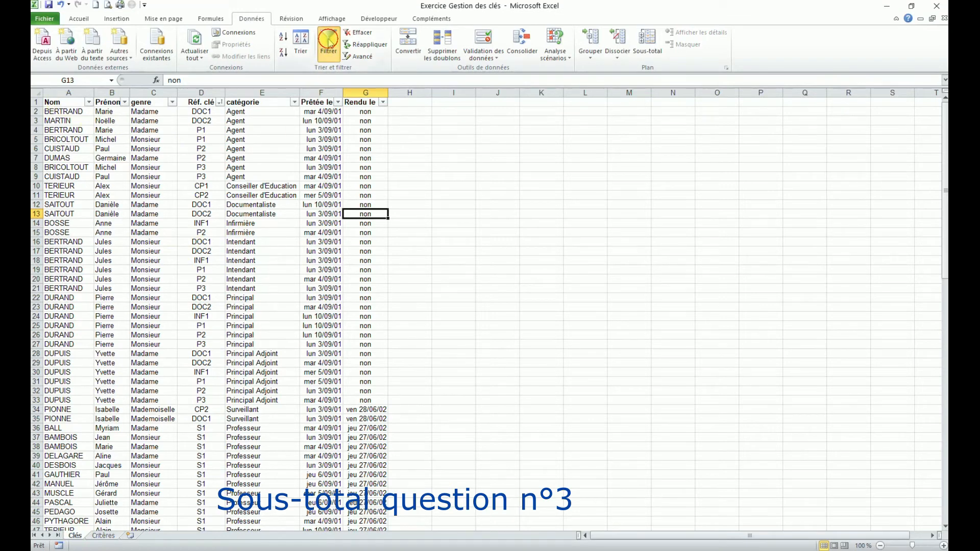
{"action": "left_click", "coordinate": [328, 44]}
{"action": "left_click_drag", "start_coordinate": [62, 102], "coordinate": [352, 102]}
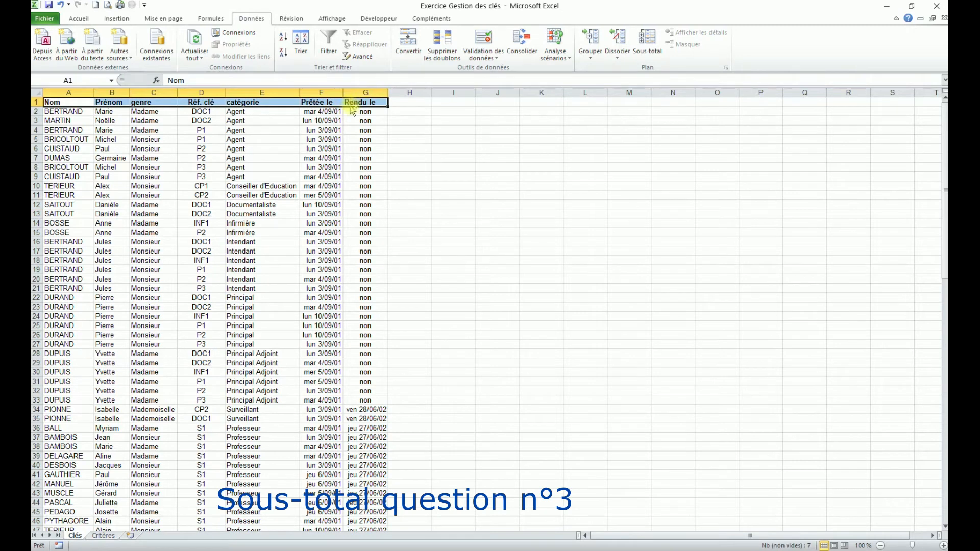
{"action": "key", "text": "ctrl+c"}
{"action": "left_click", "coordinate": [103, 535]}
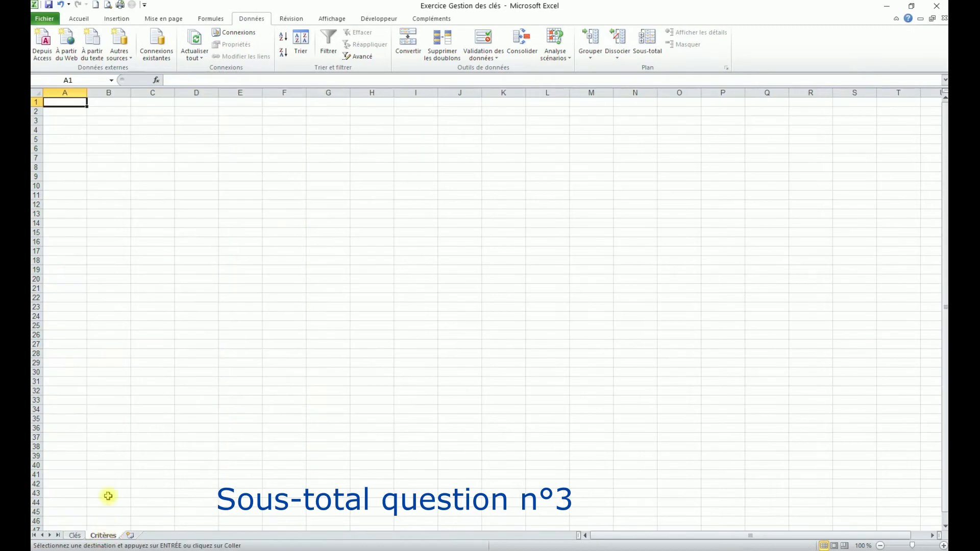
{"action": "key", "text": "ctrl+v"}
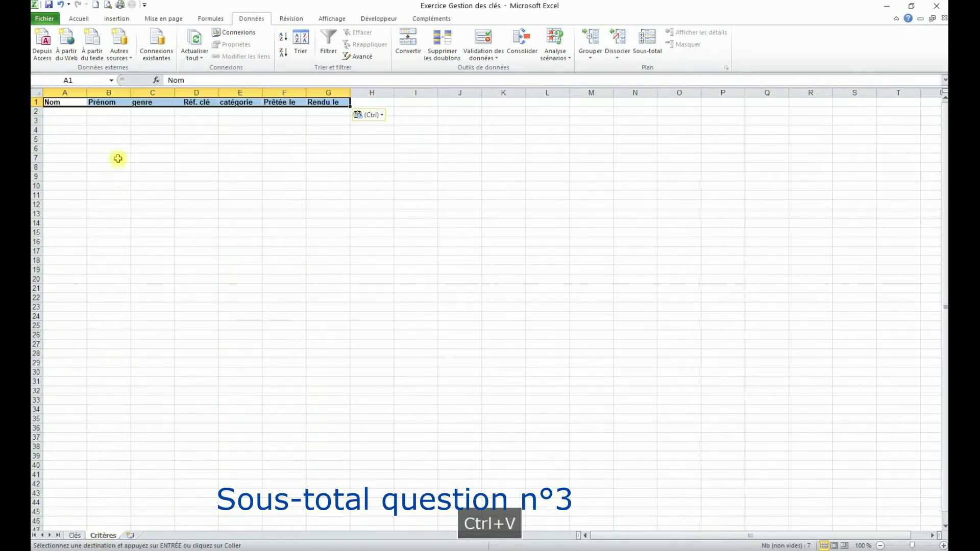
{"action": "left_click", "coordinate": [129, 133]}
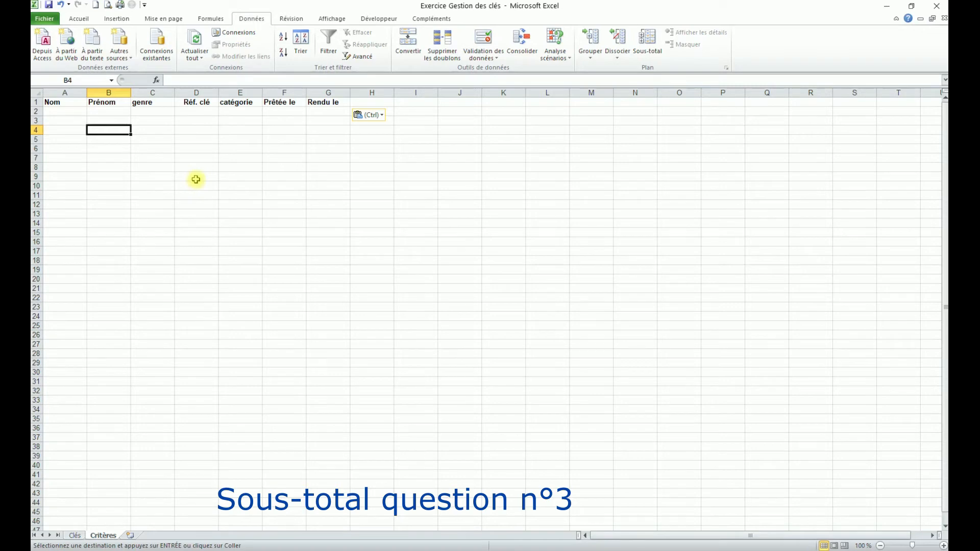
Enter the criterion <>non in cell G2, under Rendu le, on the Critères sheet.
{"action": "left_click", "coordinate": [327, 112]}
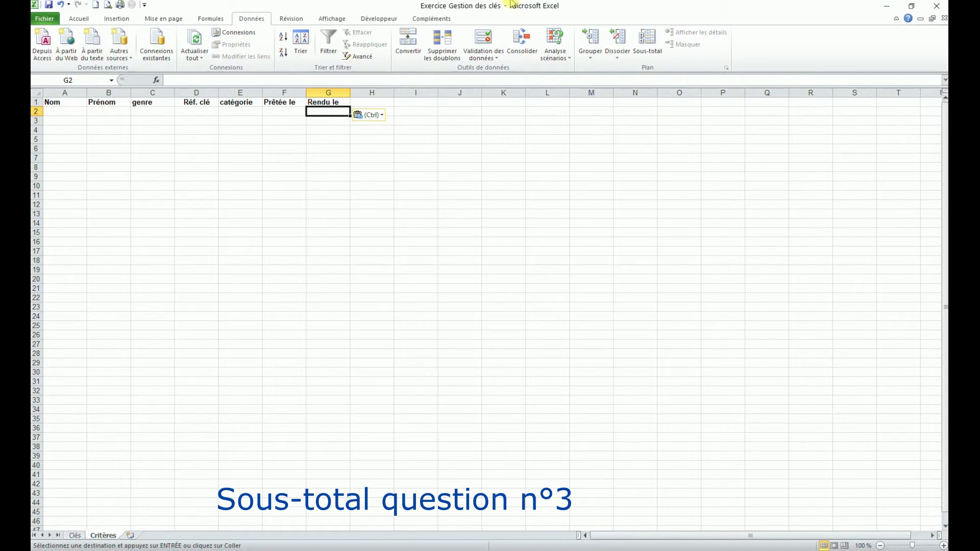
{"action": "type", "text": ">non"}
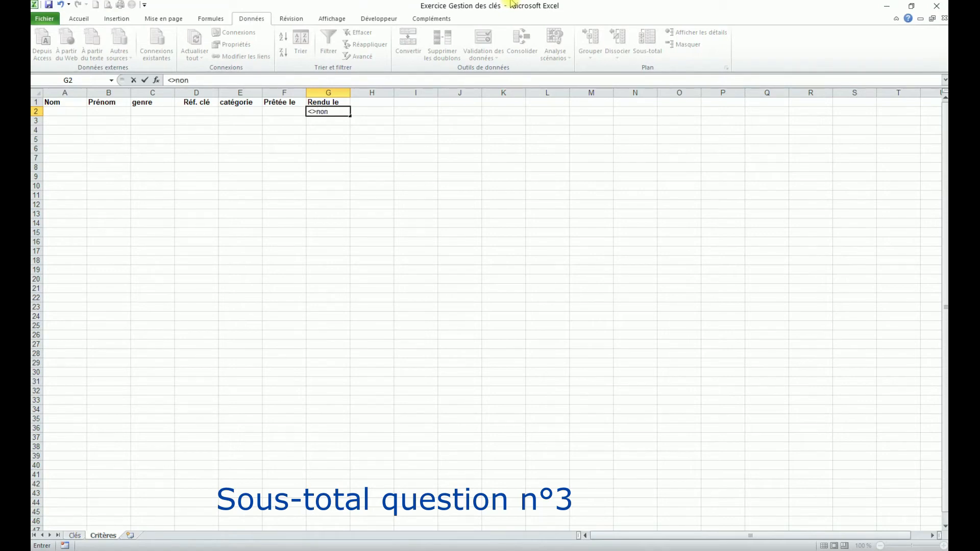
{"action": "left_click", "coordinate": [299, 150]}
{"action": "left_click", "coordinate": [326, 112]}
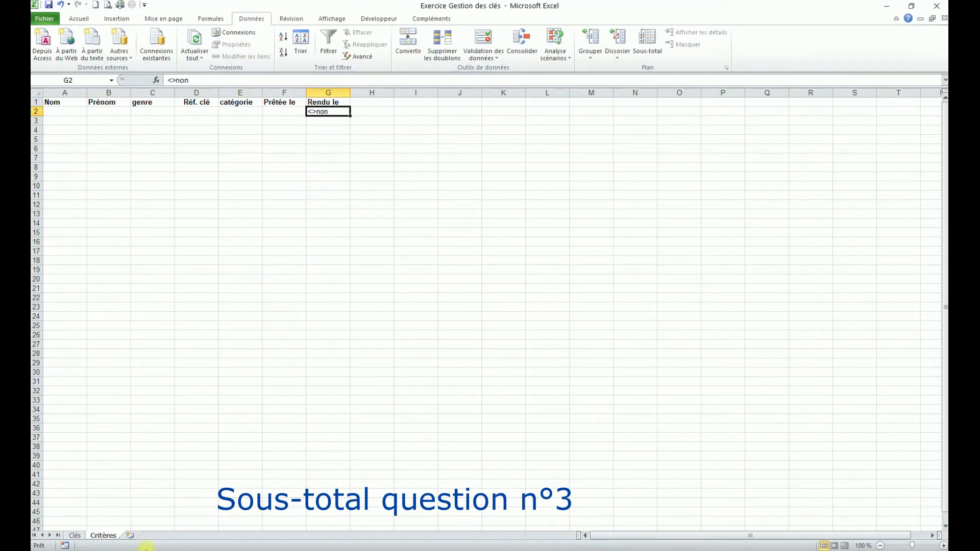
Start an advanced filter on the Clés list A1:G76 with Critères!A1:G2 as the criteria range.
{"action": "left_click", "coordinate": [76, 536]}
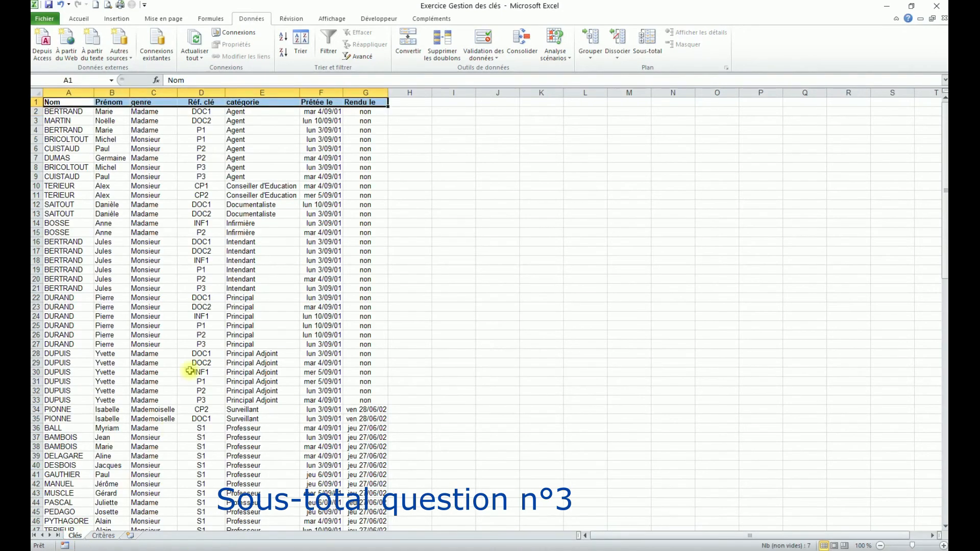
{"action": "left_click", "coordinate": [216, 224]}
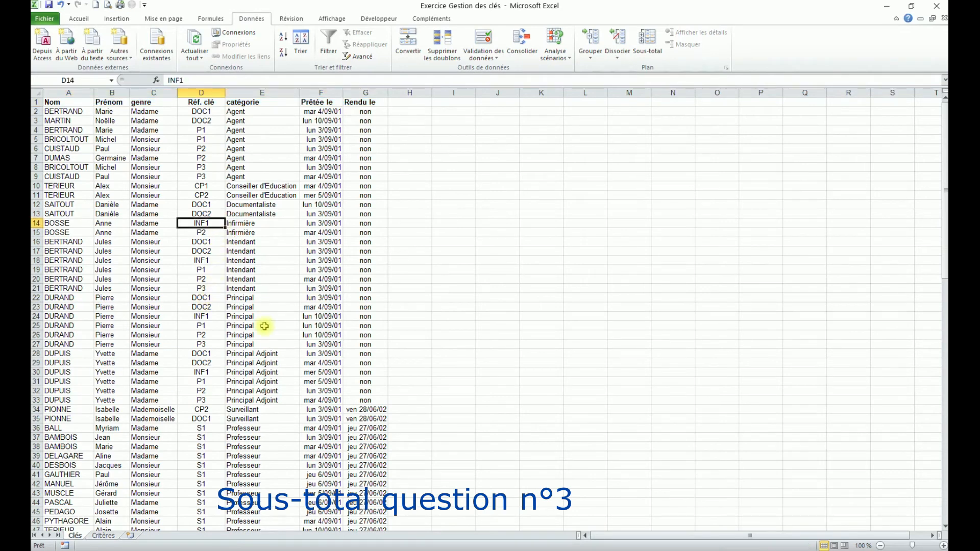
{"action": "left_click", "coordinate": [364, 56]}
{"action": "left_click_drag", "start_coordinate": [271, 210], "coordinate": [480, 181]}
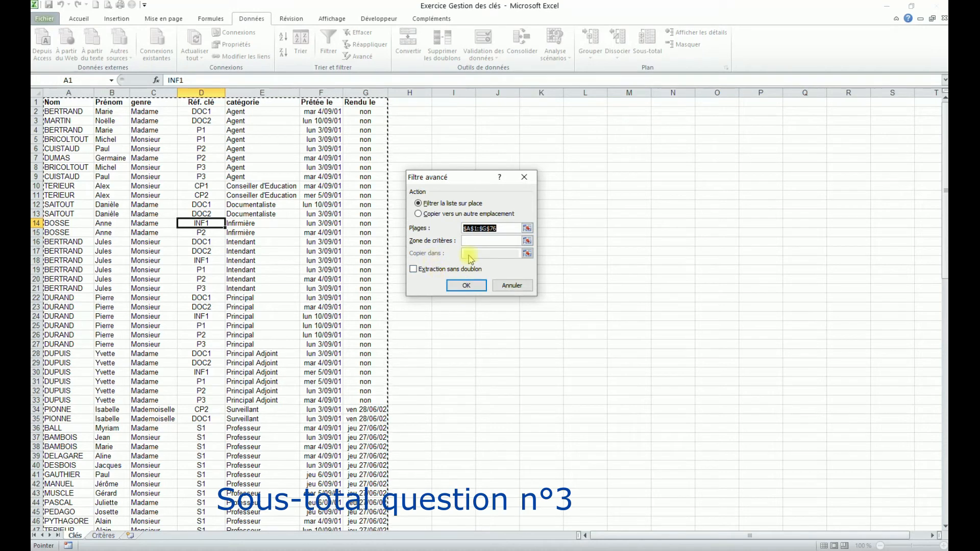
{"action": "left_click", "coordinate": [467, 241]}
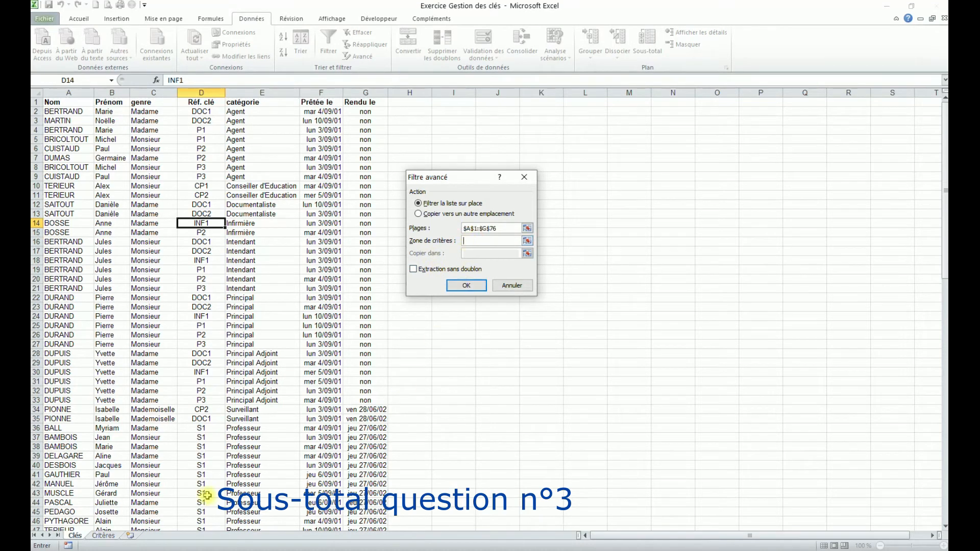
{"action": "left_click", "coordinate": [103, 535]}
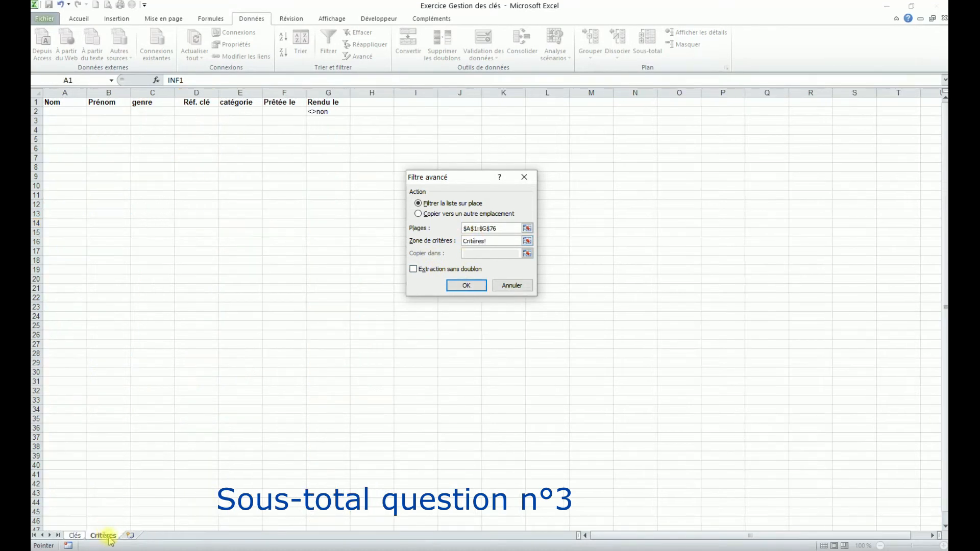
{"action": "left_click_drag", "start_coordinate": [56, 104], "coordinate": [322, 116]}
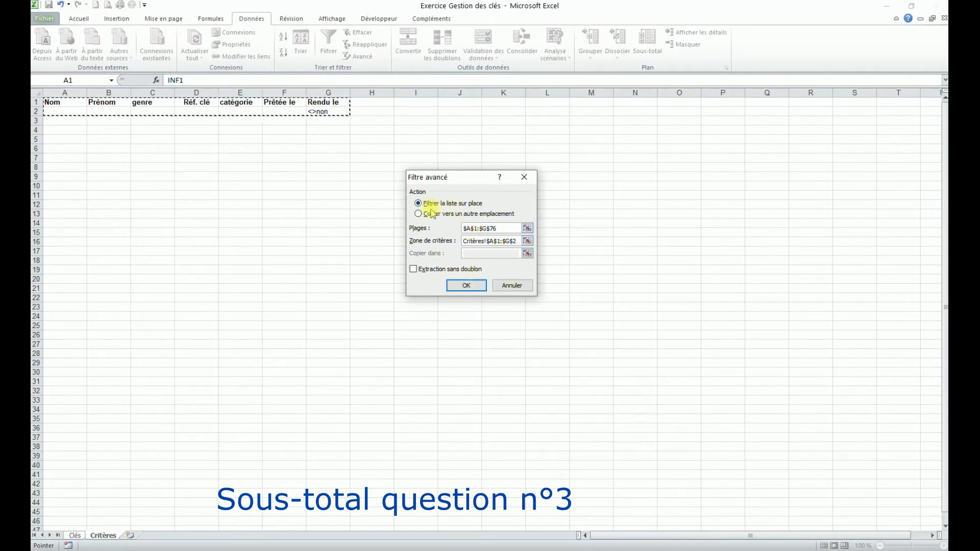
Copy the filtered records to another location starting at cell A80 of the Clés sheet, and review the extracted list.
{"action": "left_click", "coordinate": [419, 214]}
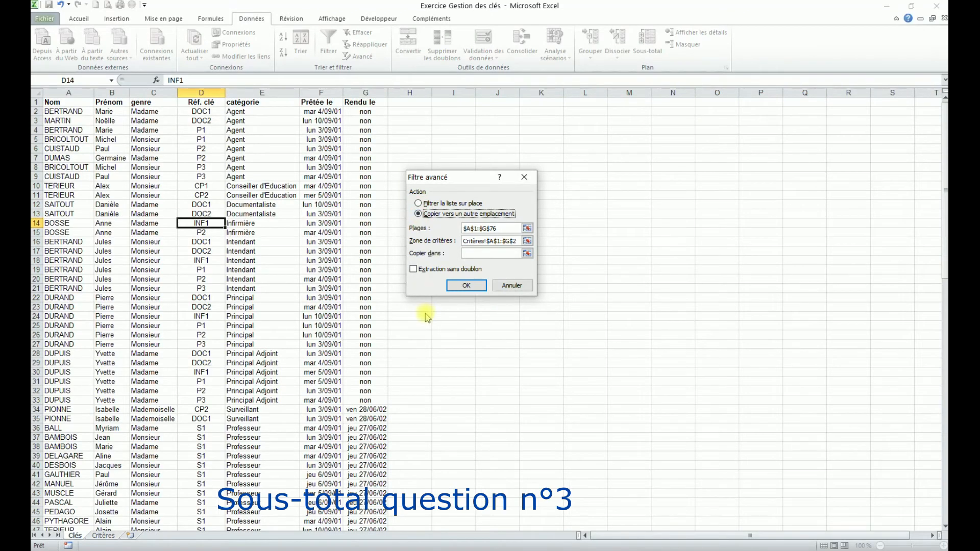
{"action": "left_click", "coordinate": [472, 254]}
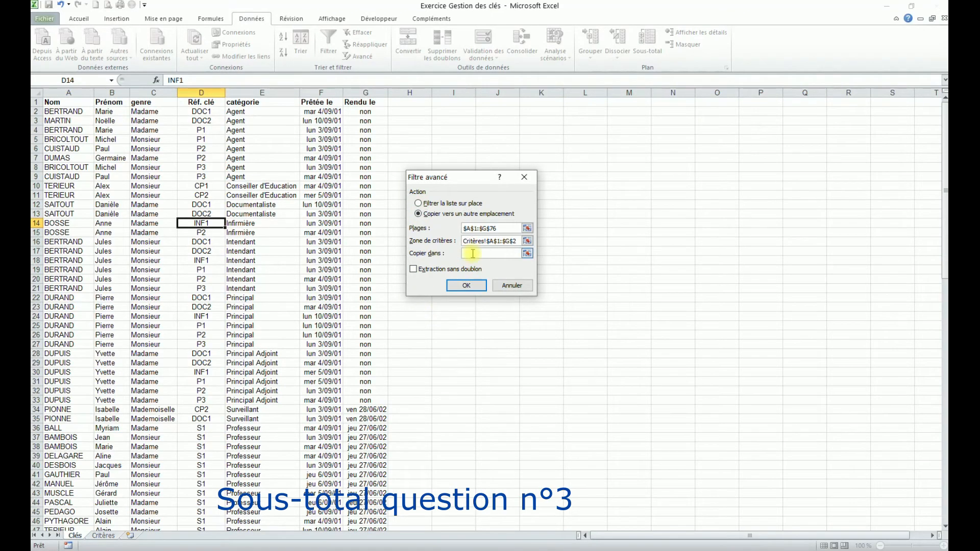
{"action": "scroll", "coordinate": [173, 364], "scroll_direction": "down", "scroll_amount": 17}
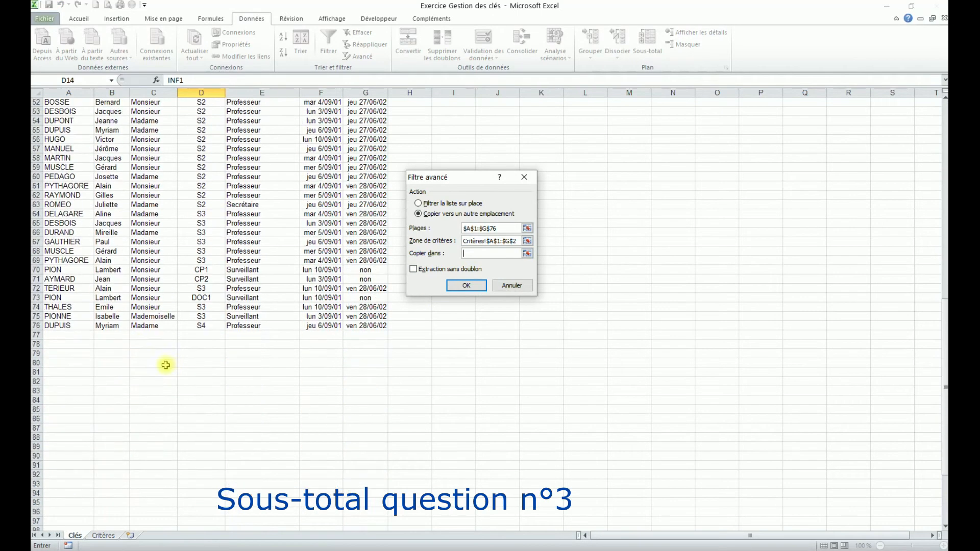
{"action": "left_click", "coordinate": [59, 364]}
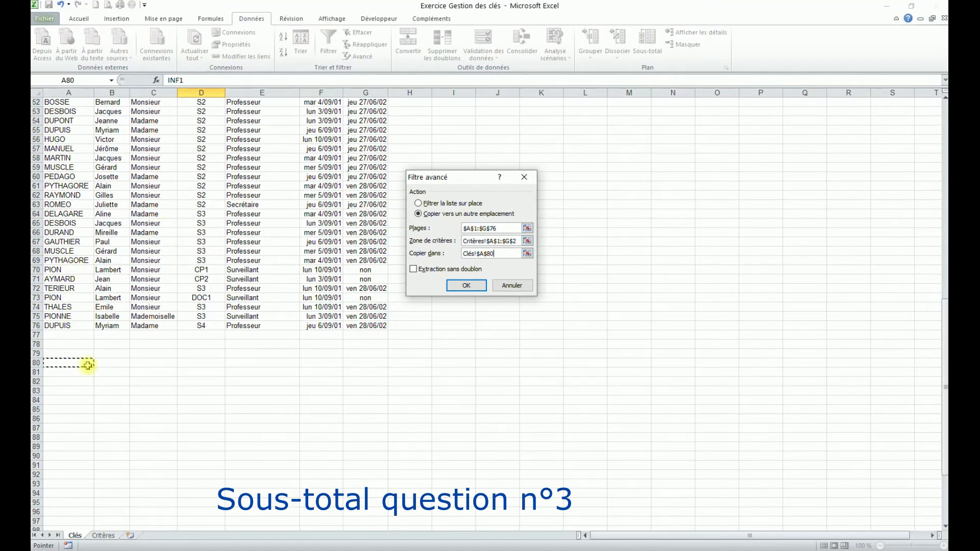
{"action": "left_click", "coordinate": [467, 285]}
{"action": "scroll", "coordinate": [213, 352], "scroll_direction": "down", "scroll_amount": 18}
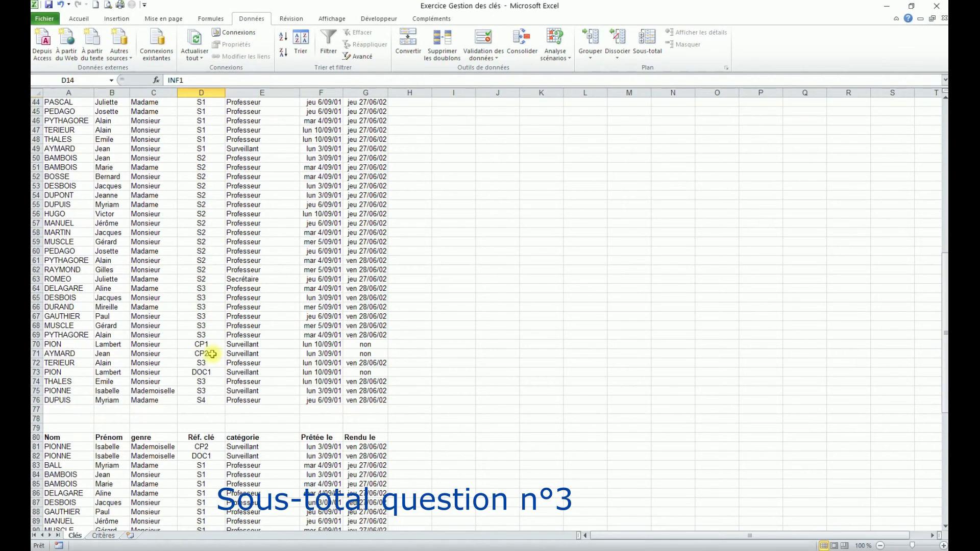
{"action": "scroll", "coordinate": [210, 352], "scroll_direction": "down", "scroll_amount": 5}
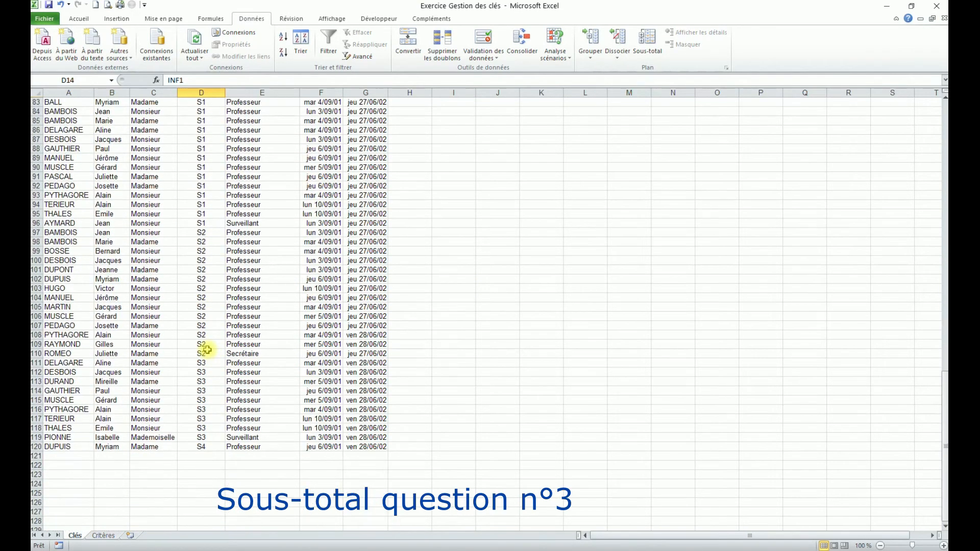
{"action": "scroll", "coordinate": [210, 353], "scroll_direction": "up", "scroll_amount": 2}
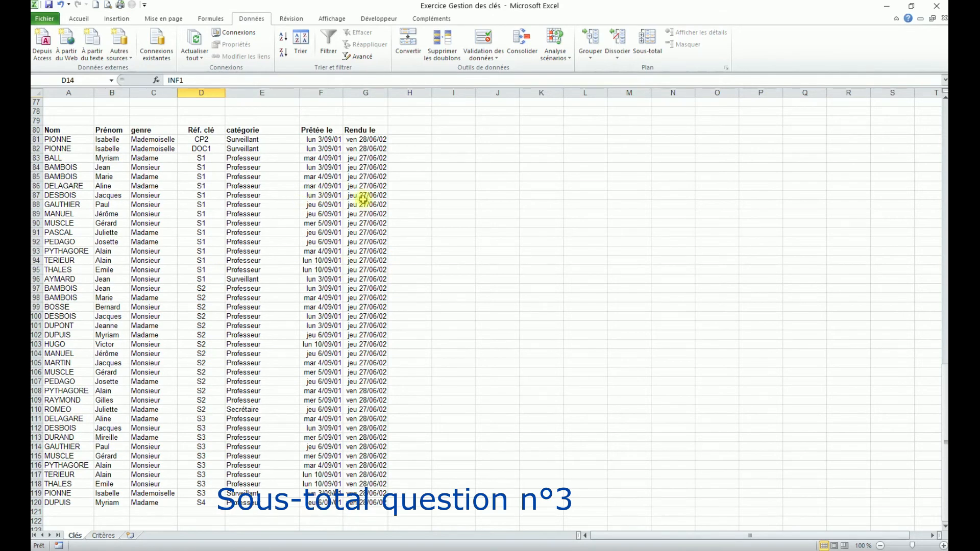
Sort the extracted list in ascending order by Réf. clé.
{"action": "left_click", "coordinate": [357, 223]}
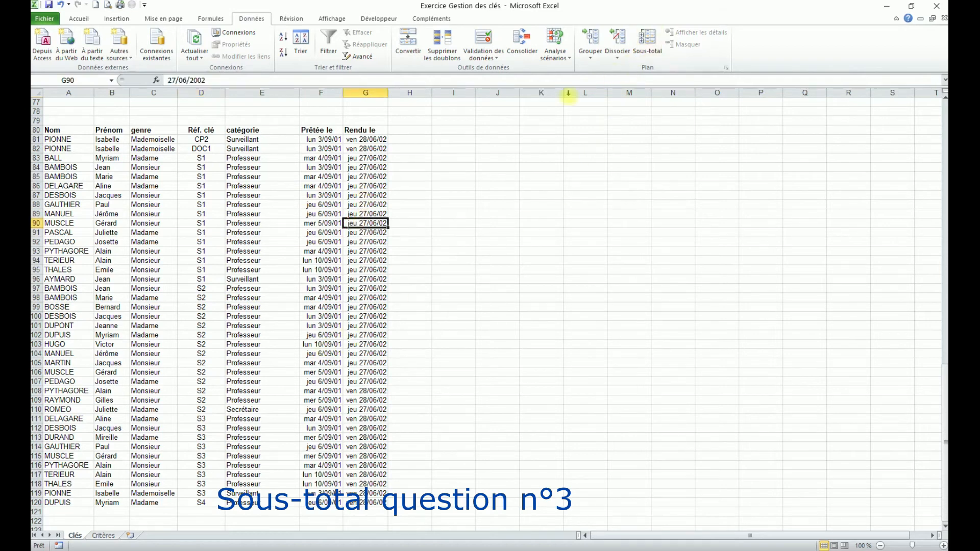
{"action": "left_click", "coordinate": [200, 186]}
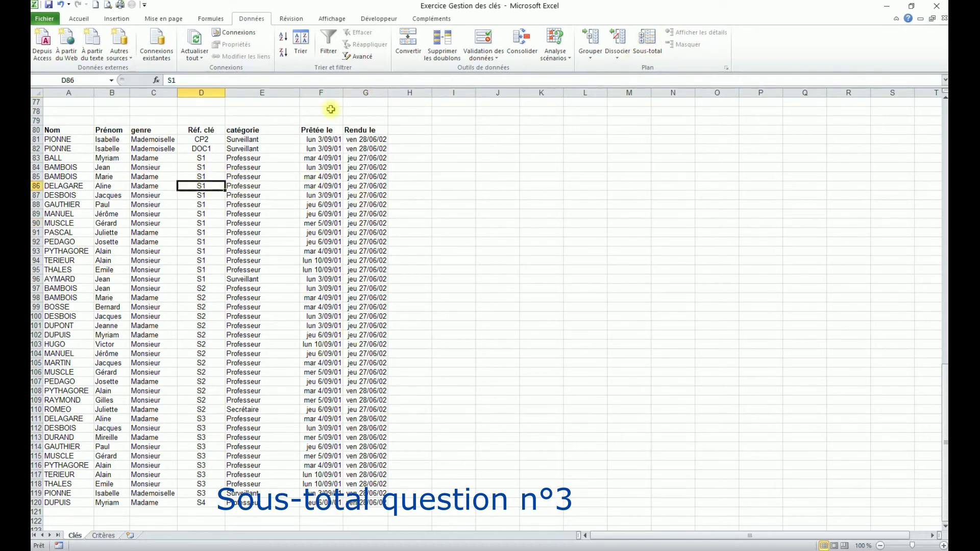
{"action": "left_click", "coordinate": [284, 38]}
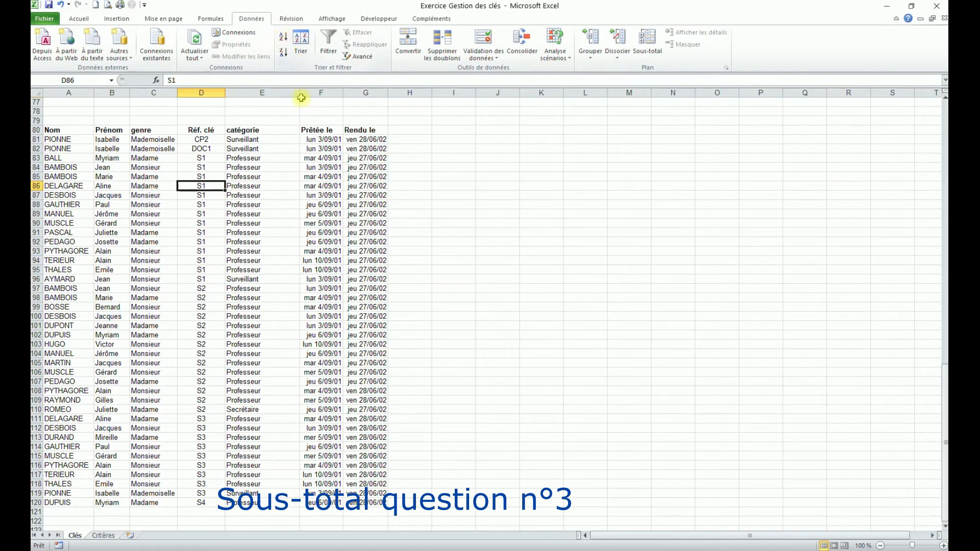
Add Nombre subtotals on Rendu le at each change of Réf. clé, and collapse the outline to level 2.
{"action": "left_click", "coordinate": [648, 43]}
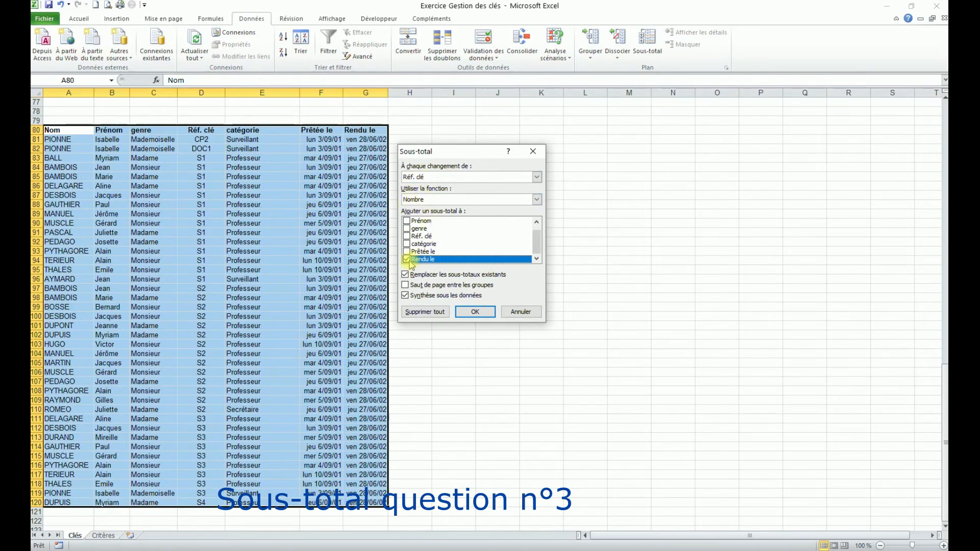
{"action": "left_click", "coordinate": [485, 312]}
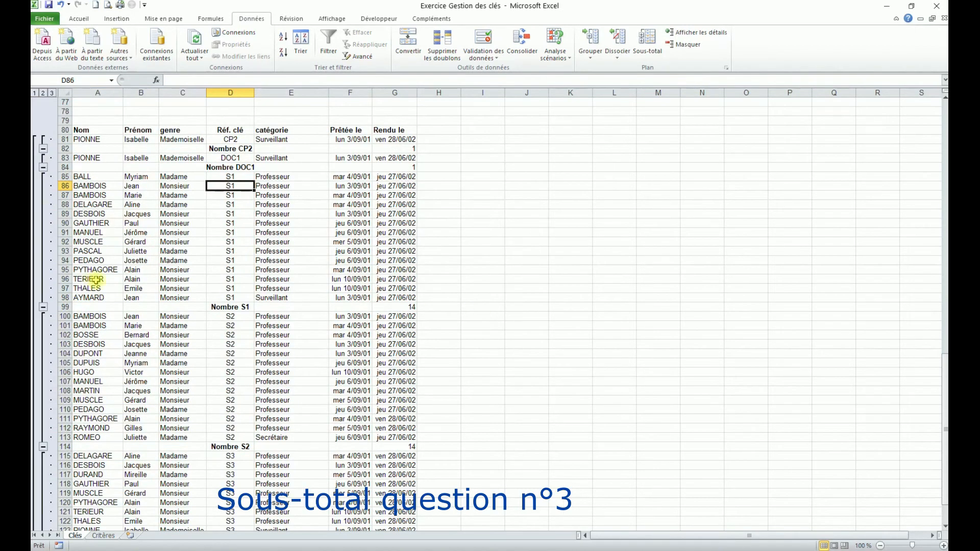
{"action": "left_click", "coordinate": [44, 94]}
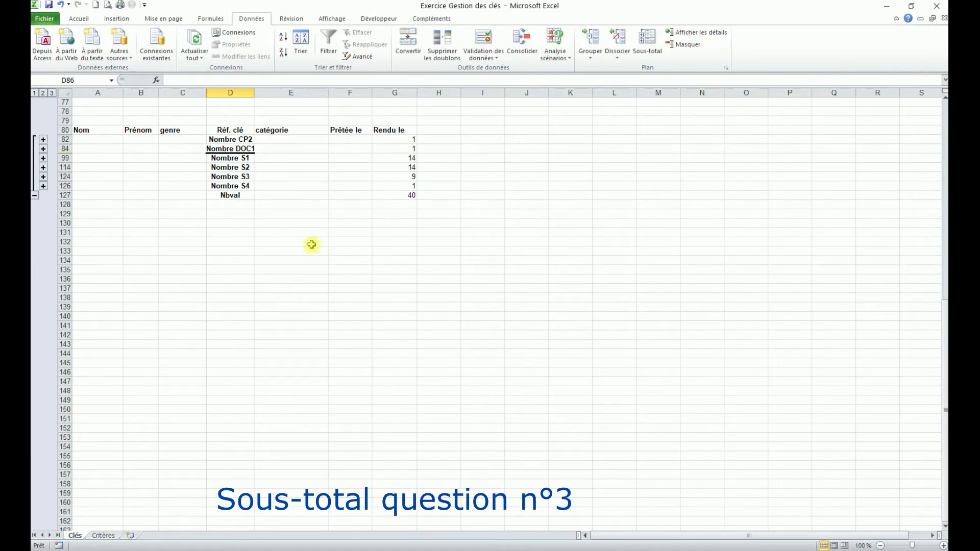
Remove all subtotals from the extracted list and delete rows 79 to 121 of the Clés sheet.
{"action": "left_click", "coordinate": [647, 45]}
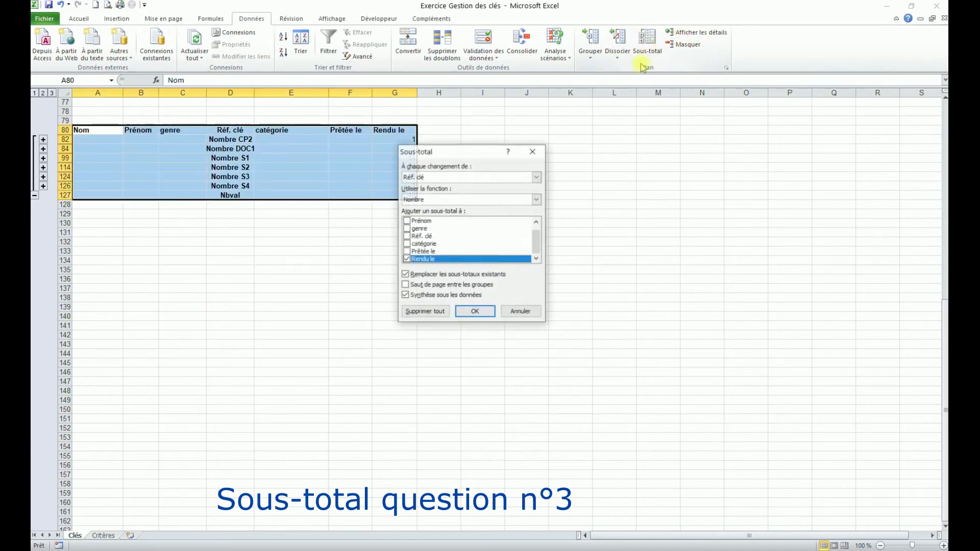
{"action": "left_click", "coordinate": [436, 312]}
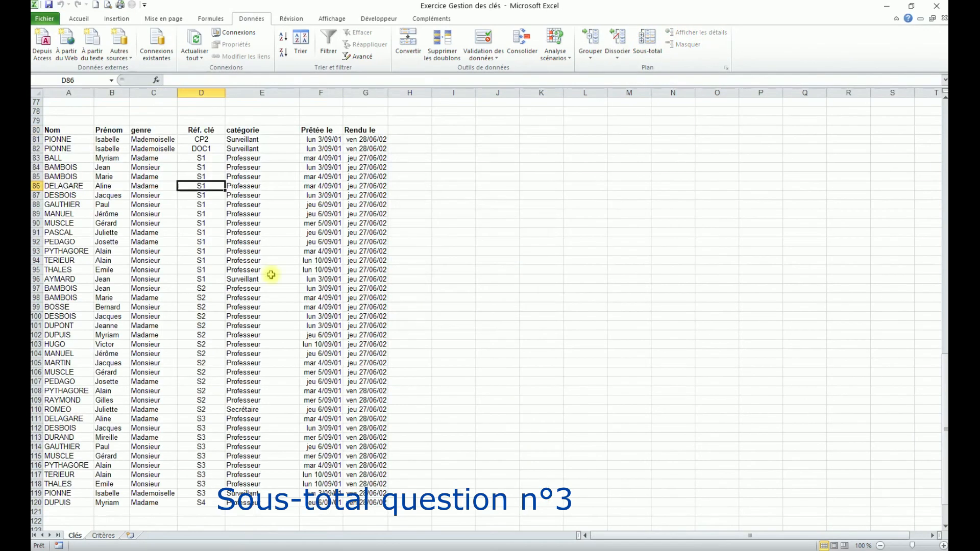
{"action": "left_click_drag", "start_coordinate": [38, 120], "coordinate": [51, 512]}
{"action": "right_click", "coordinate": [186, 306]}
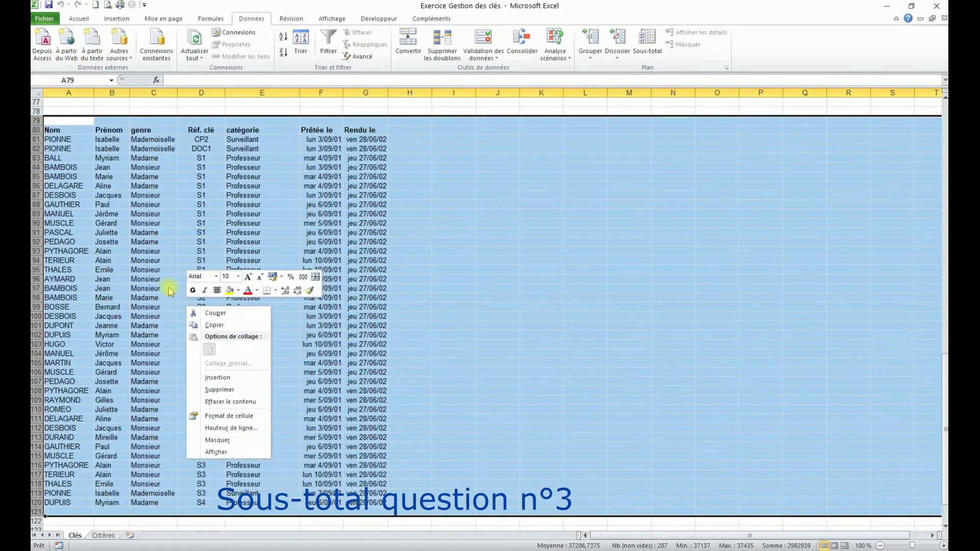
{"action": "left_click", "coordinate": [247, 394]}
{"action": "scroll", "coordinate": [234, 341], "scroll_direction": "up", "scroll_amount": 5}
{"action": "scroll", "coordinate": [234, 341], "scroll_direction": "up", "scroll_amount": 11}
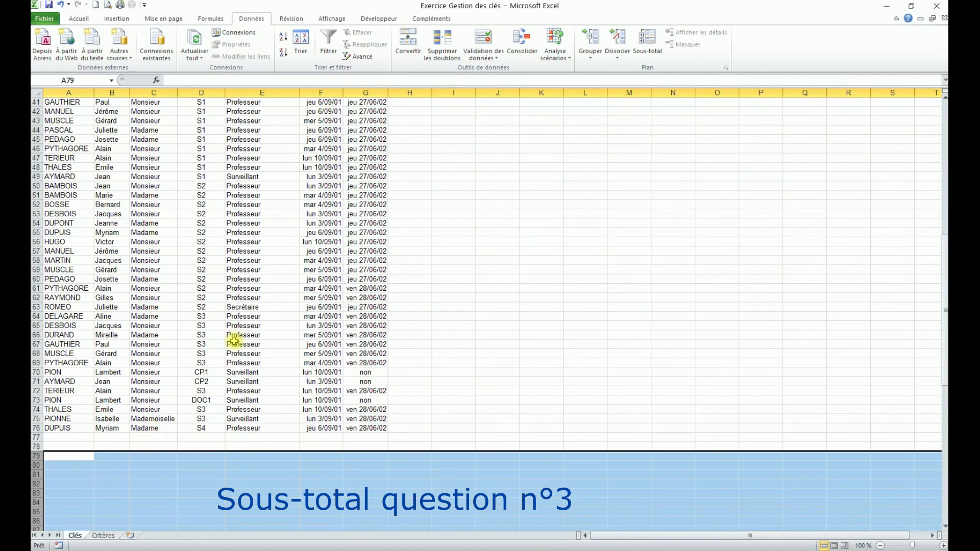
{"action": "left_click", "coordinate": [239, 214]}
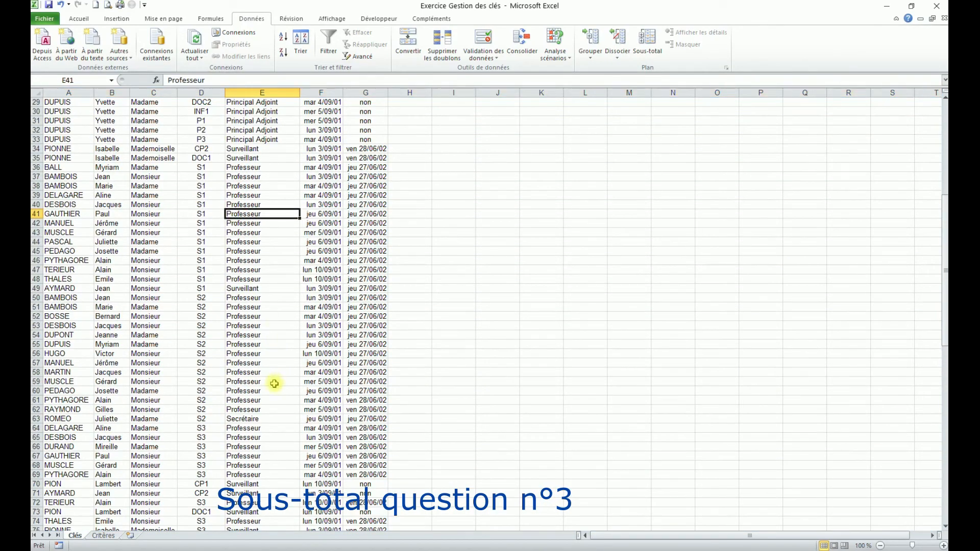
{"action": "scroll", "coordinate": [262, 362], "scroll_direction": "up", "scroll_amount": 5}
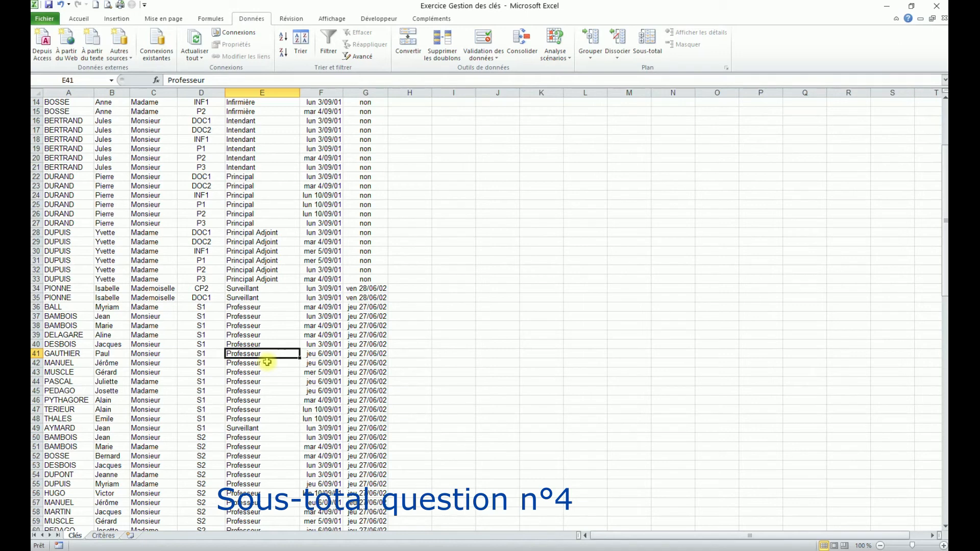
Copy the criteria block A1:G2 on the Critères sheet and paste it at cell A5.
{"action": "left_click", "coordinate": [102, 535]}
{"action": "left_click", "coordinate": [336, 133]}
{"action": "left_click", "coordinate": [334, 114]}
{"action": "left_click_drag", "start_coordinate": [64, 100], "coordinate": [317, 112]}
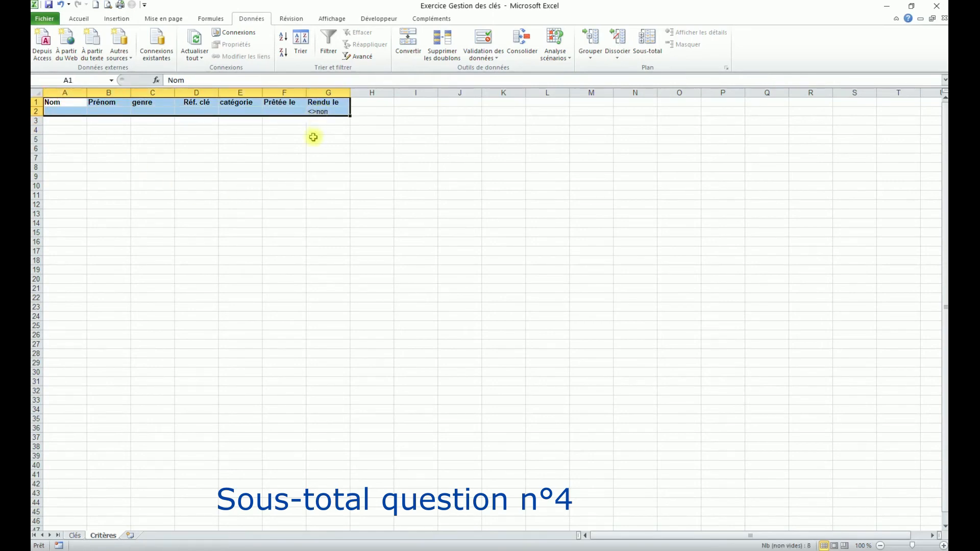
{"action": "key", "text": "ctrl+c"}
{"action": "left_click", "coordinate": [74, 141]}
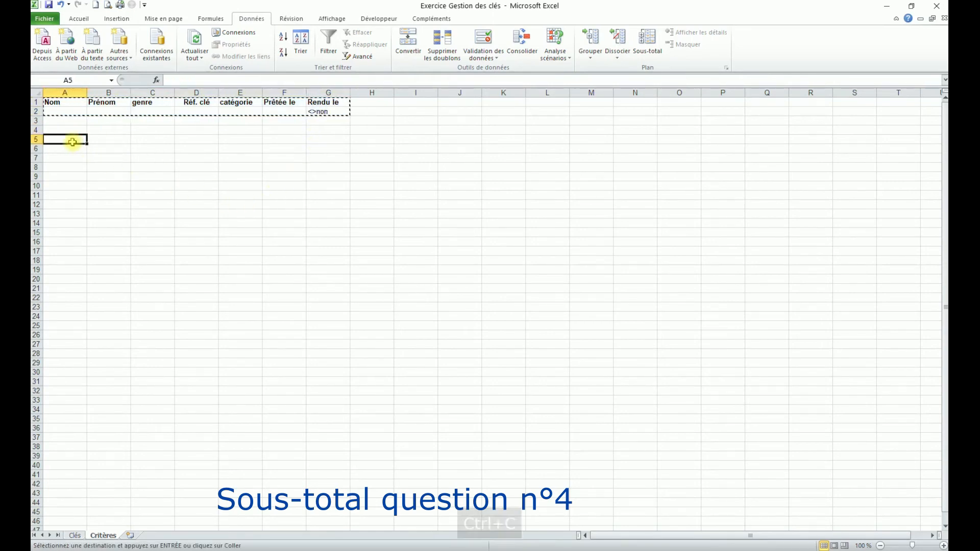
{"action": "key", "text": "ctrl+v"}
Change the copied criterion in cell G6, under Rendu le, to non.
{"action": "left_click", "coordinate": [325, 149]}
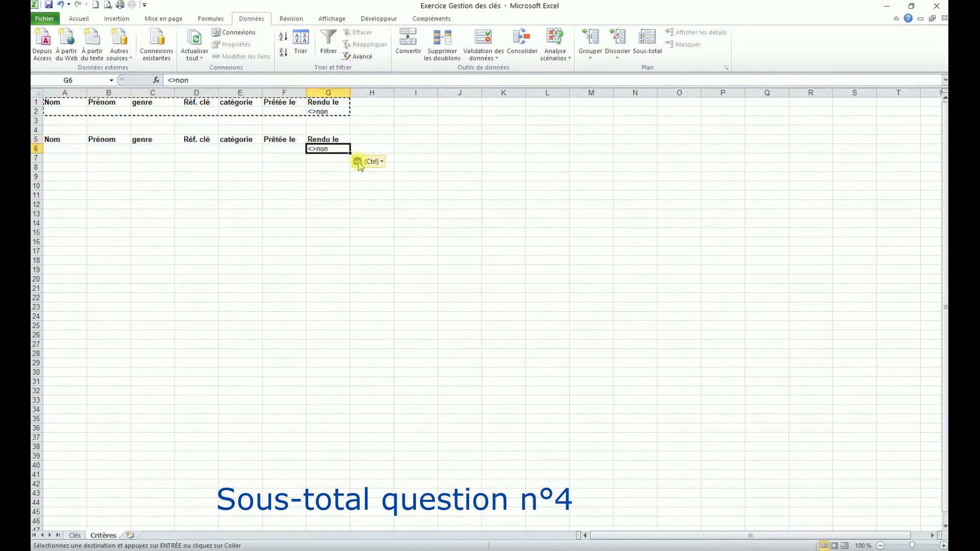
{"action": "type", "text": "n"}
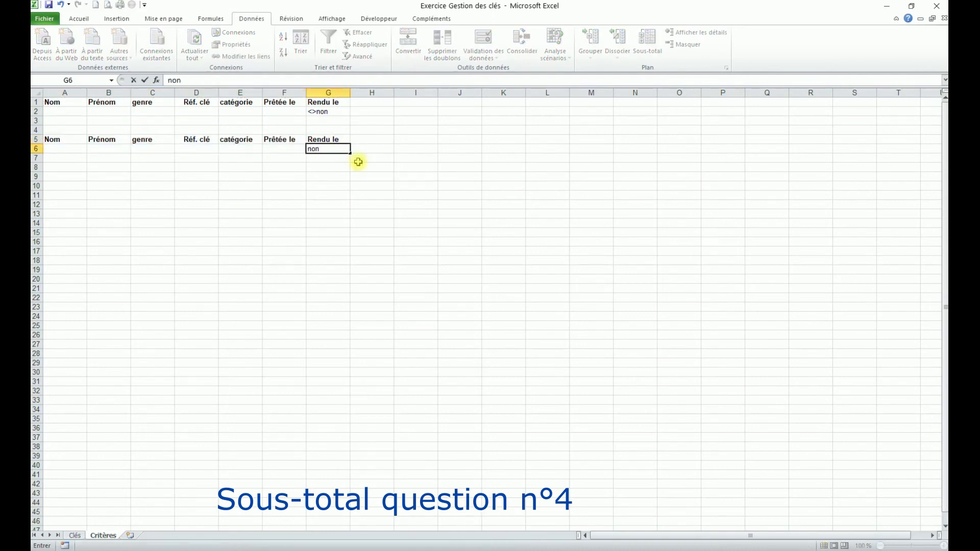
{"action": "key", "text": "Return"}
{"action": "left_click", "coordinate": [327, 150]}
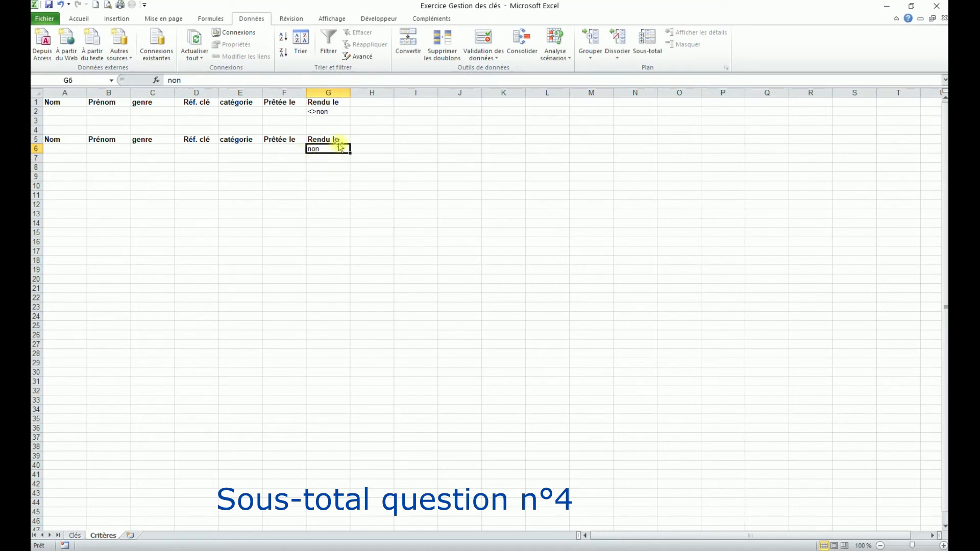
{"action": "left_click_drag", "start_coordinate": [53, 139], "coordinate": [327, 152]}
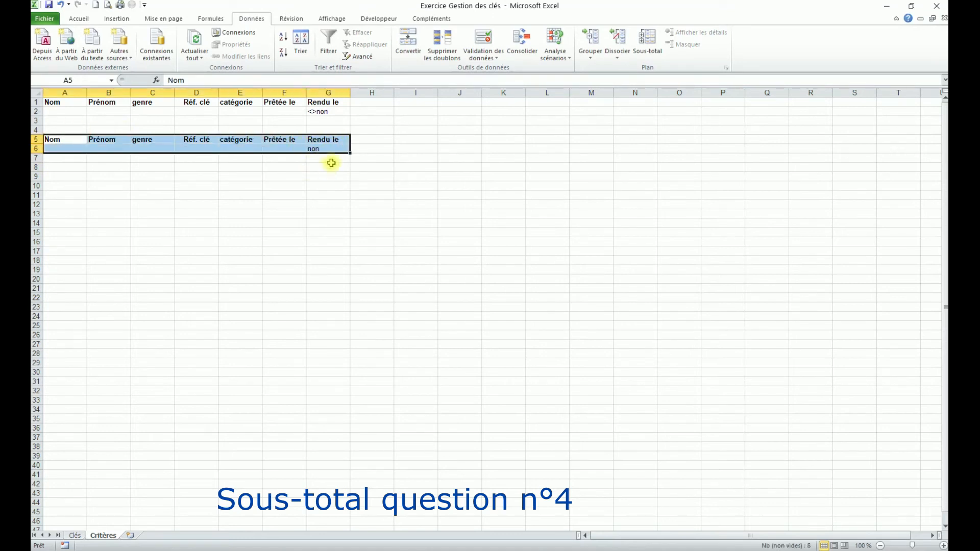
Start an advanced filter on the Clés list A1:G76 with Critères!A5:G6 as the criteria range.
{"action": "left_click", "coordinate": [75, 535]}
{"action": "left_click", "coordinate": [253, 241]}
{"action": "scroll", "coordinate": [246, 233], "scroll_direction": "up", "scroll_amount": 5}
{"action": "left_click", "coordinate": [248, 195]}
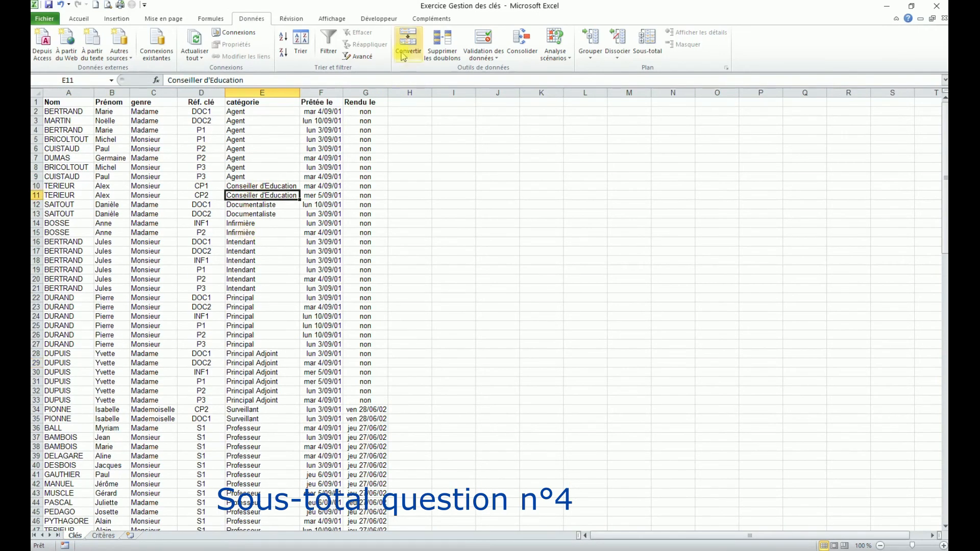
{"action": "left_click", "coordinate": [360, 57]}
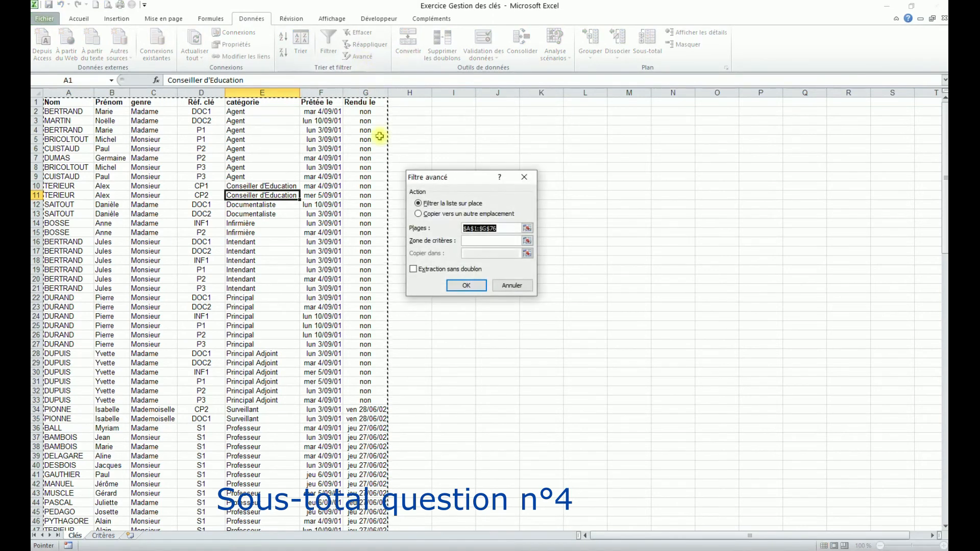
{"action": "left_click", "coordinate": [484, 241]}
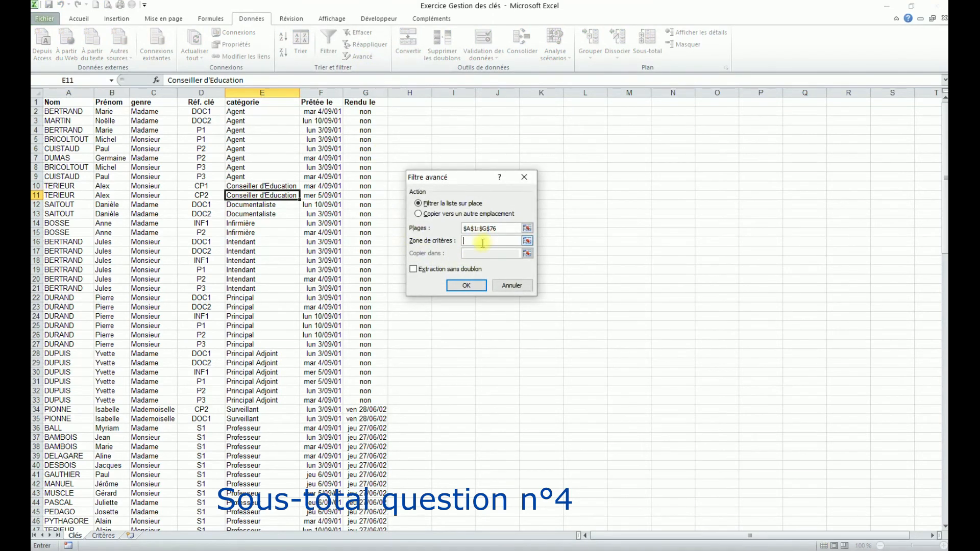
{"action": "left_click", "coordinate": [103, 535]}
{"action": "left_click_drag", "start_coordinate": [58, 143], "coordinate": [319, 148]}
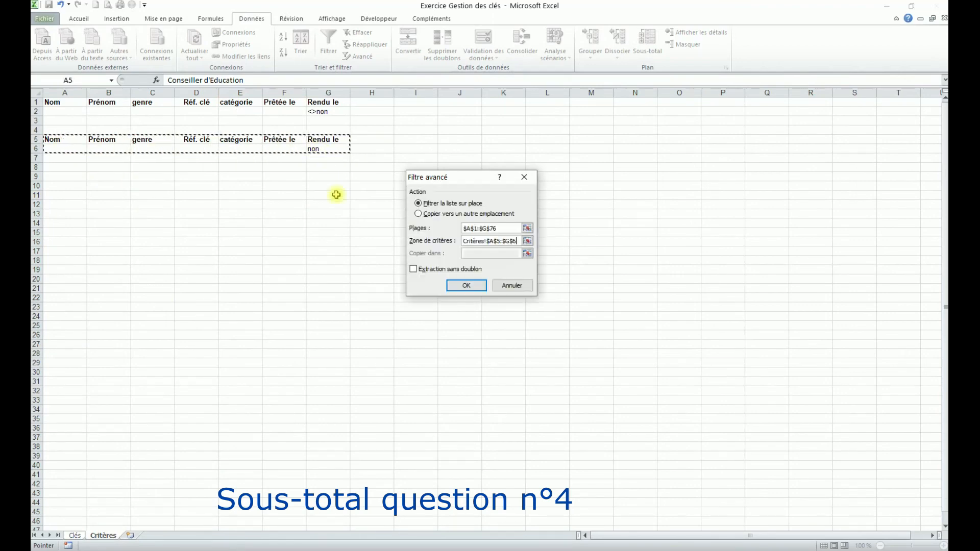
Set the advanced filter to copy the matching records to another location, starting at cell A80 of the Clés sheet, and run it.
{"action": "left_click", "coordinate": [417, 214]}
{"action": "left_click", "coordinate": [476, 256]}
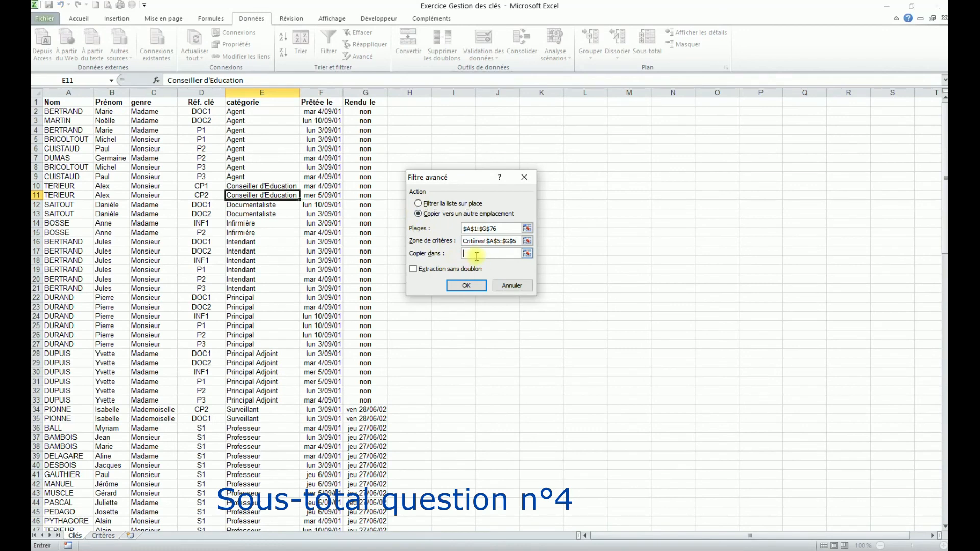
{"action": "scroll", "coordinate": [224, 360], "scroll_direction": "down", "scroll_amount": 17}
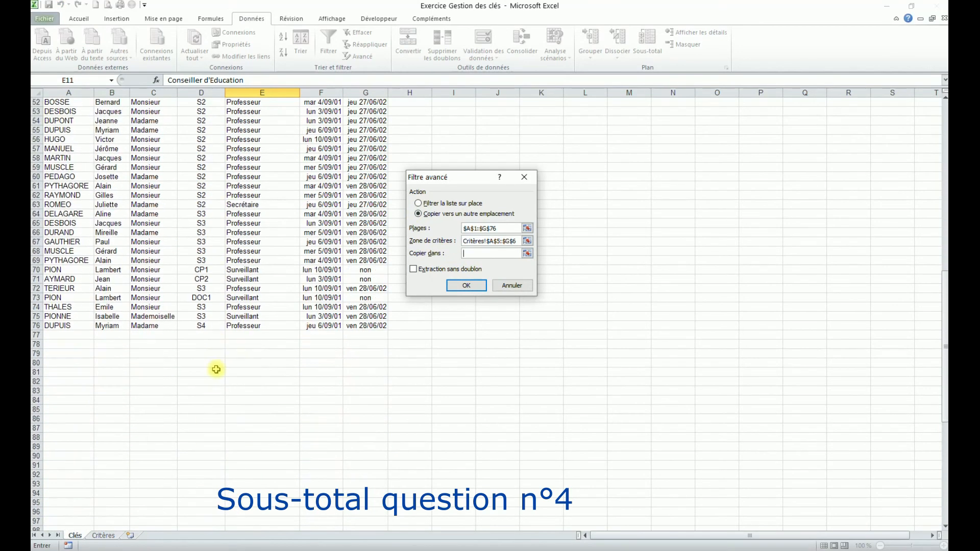
{"action": "left_click", "coordinate": [70, 362]}
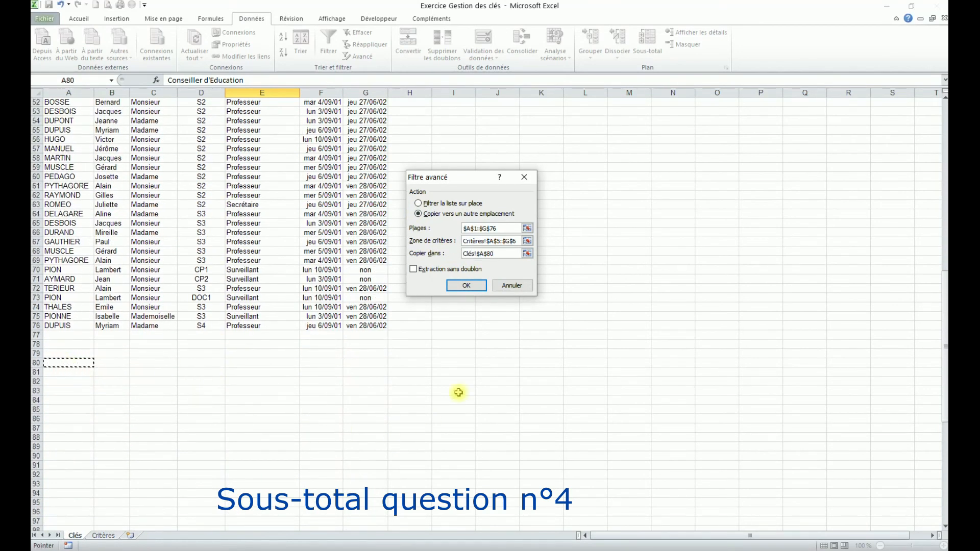
{"action": "left_click", "coordinate": [468, 286]}
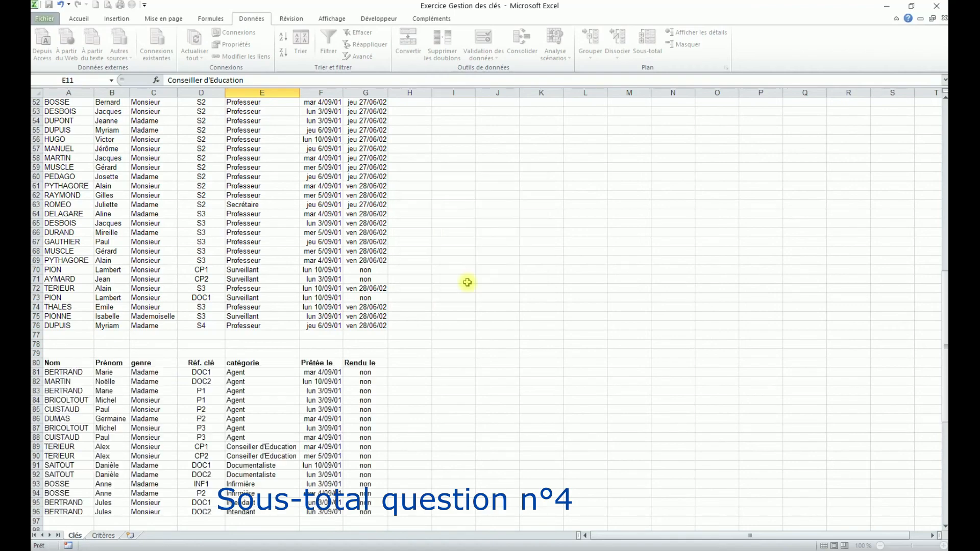
Sort the extracted list starting at row 80 in ascending order by Réf. clé.
{"action": "scroll", "coordinate": [223, 284], "scroll_direction": "down", "scroll_amount": 12}
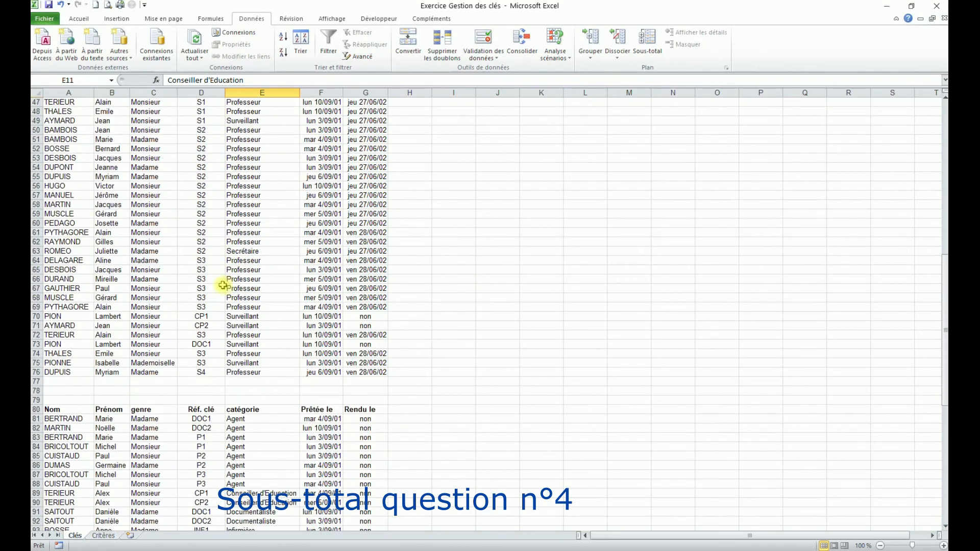
{"action": "scroll", "coordinate": [223, 285], "scroll_direction": "down", "scroll_amount": 9}
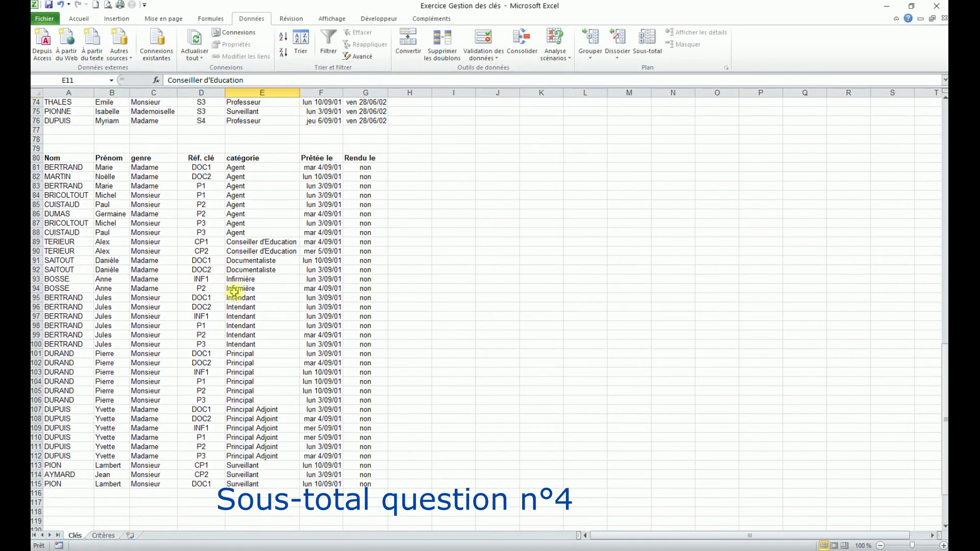
{"action": "left_click", "coordinate": [233, 280]}
{"action": "left_click", "coordinate": [204, 234]}
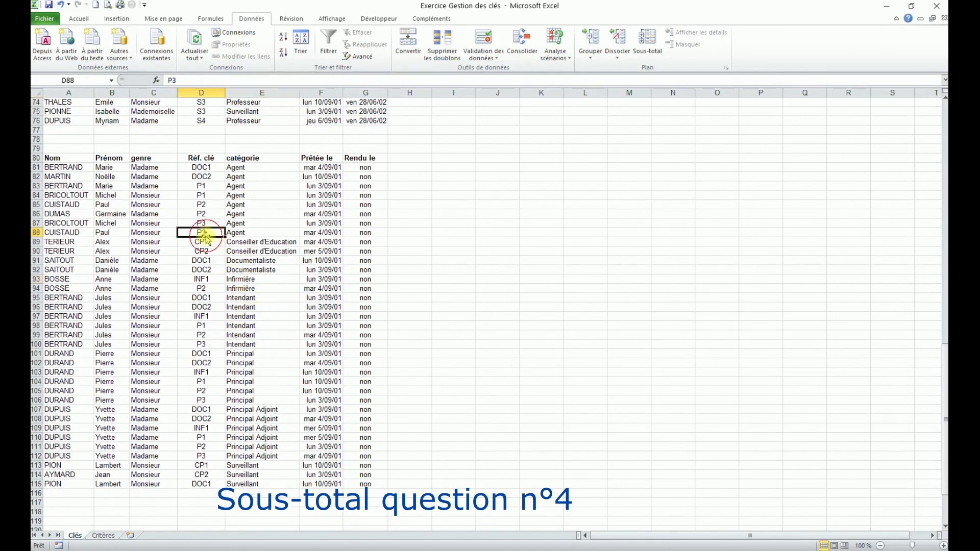
{"action": "left_click", "coordinate": [284, 38]}
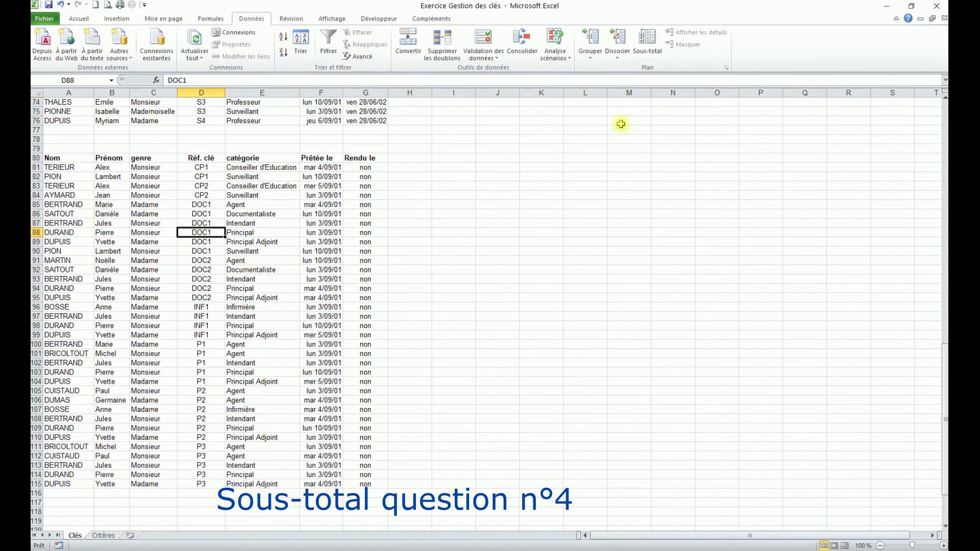
Add Nombre subtotals on Rendu le at each change of Réf. clé, and collapse the outline to level 2.
{"action": "left_click", "coordinate": [648, 36]}
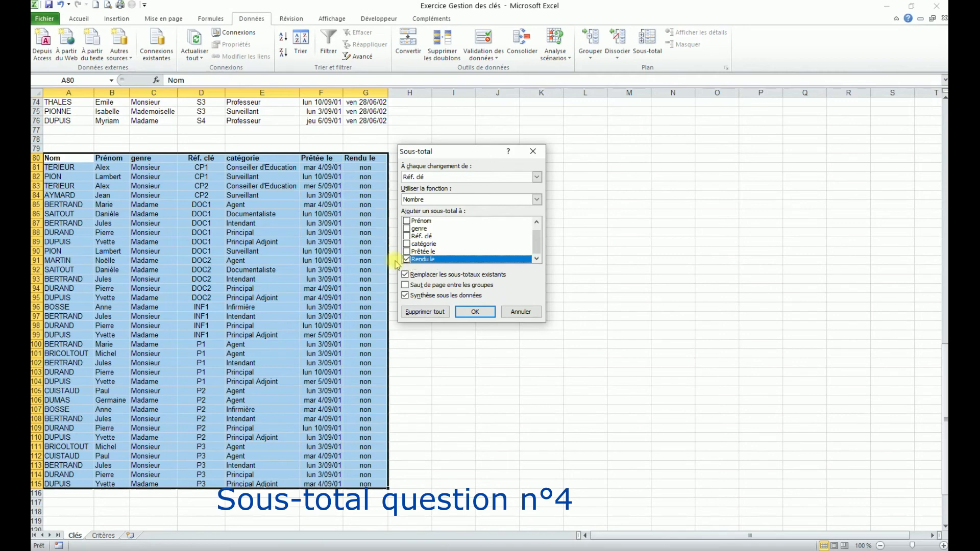
{"action": "left_click", "coordinate": [475, 311]}
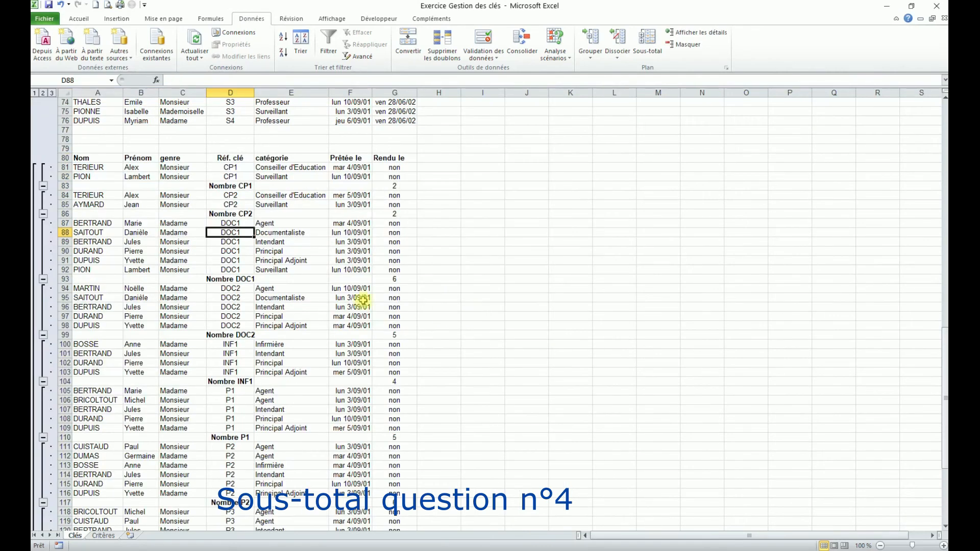
{"action": "left_click", "coordinate": [43, 93]}
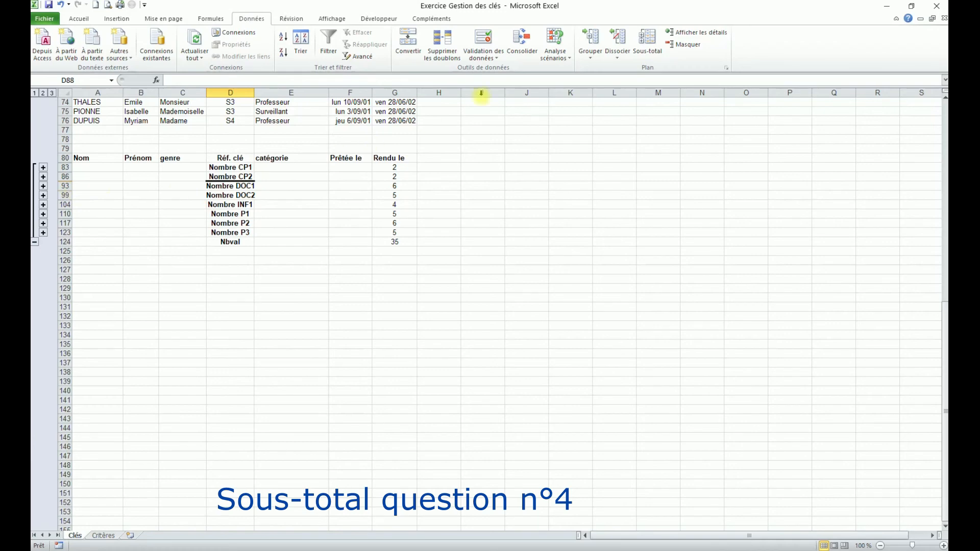
Remove all subtotals from the extracted list and delete rows 80 to 117 of the Clés sheet.
{"action": "left_click", "coordinate": [653, 43]}
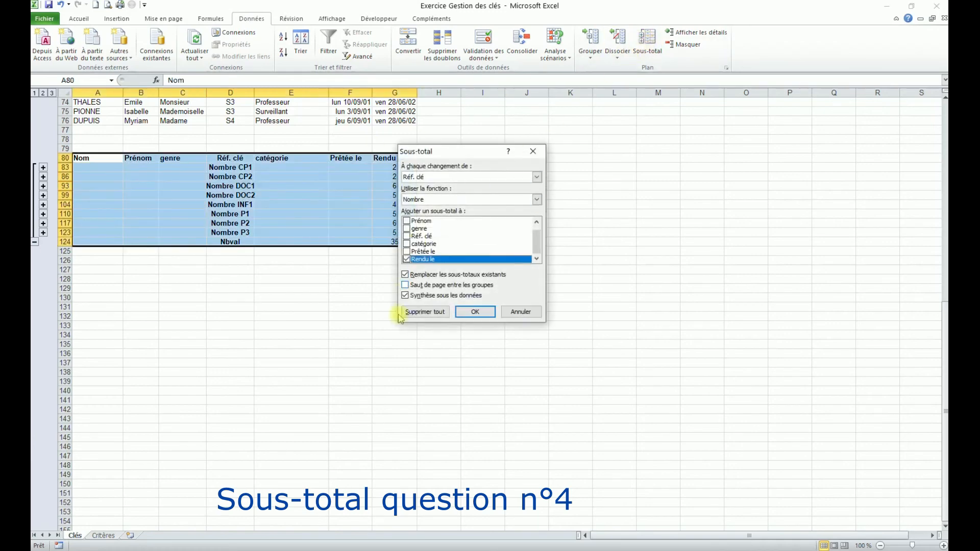
{"action": "left_click", "coordinate": [424, 314]}
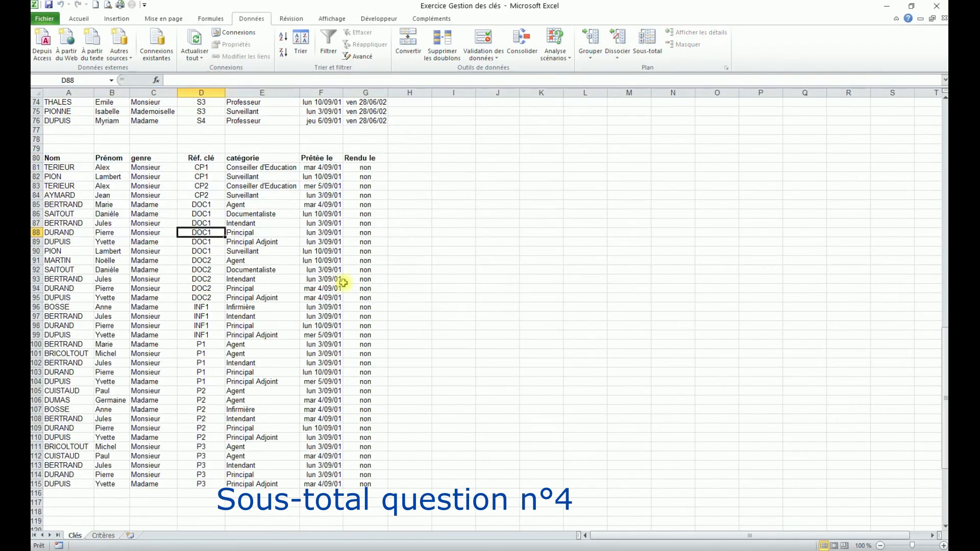
{"action": "left_click_drag", "start_coordinate": [34, 158], "coordinate": [77, 499]}
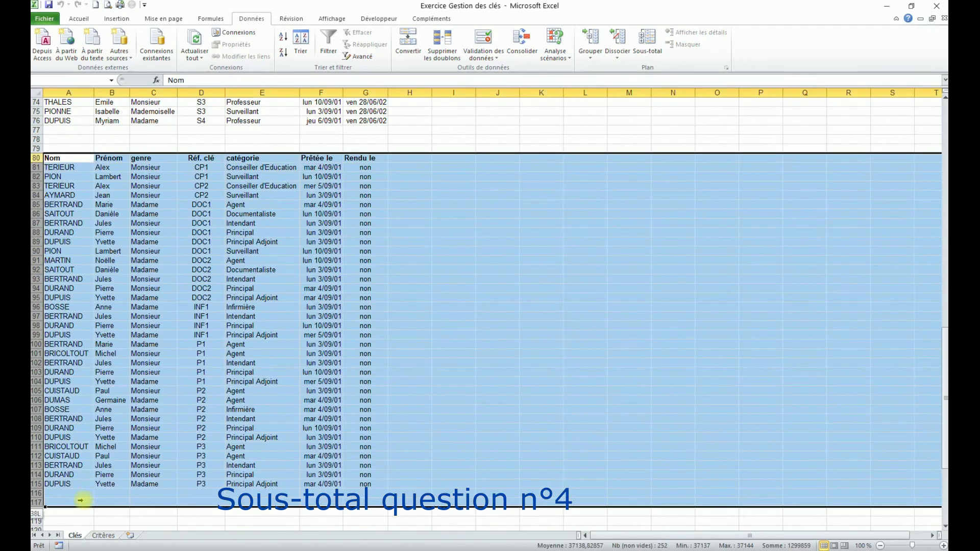
{"action": "right_click", "coordinate": [231, 291]}
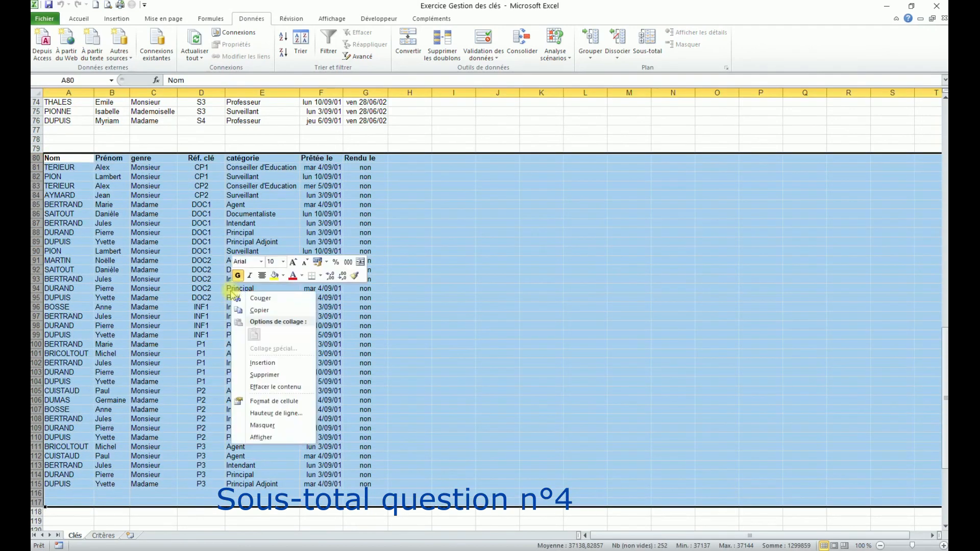
{"action": "left_click", "coordinate": [264, 376]}
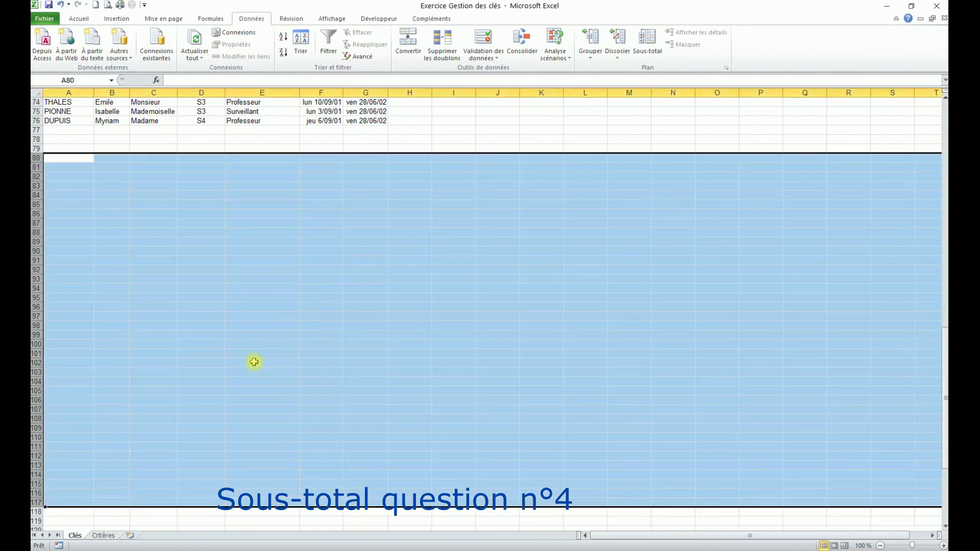
Review the two criteria blocks A1:G2 and A5:G6 on the Critères sheet.
{"action": "left_click", "coordinate": [103, 534]}
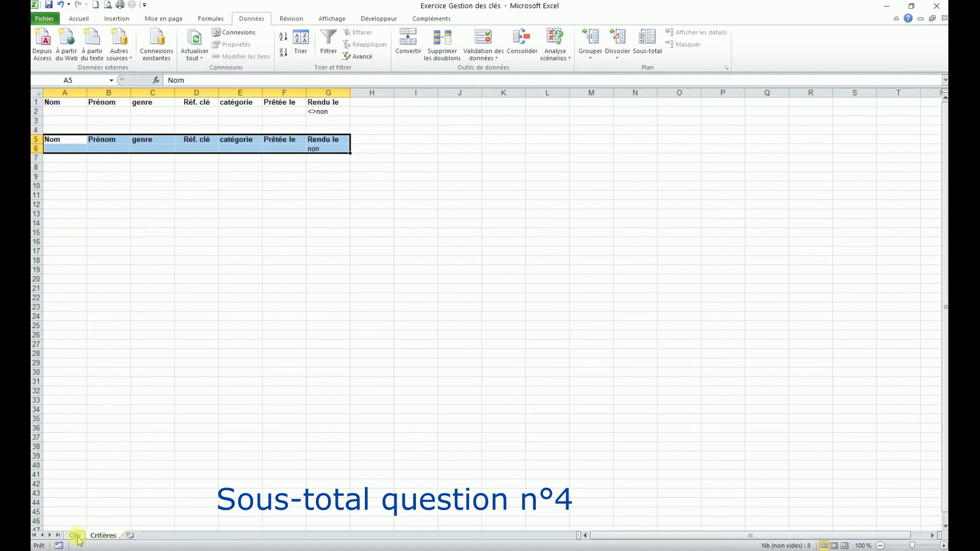
{"action": "left_click", "coordinate": [144, 234]}
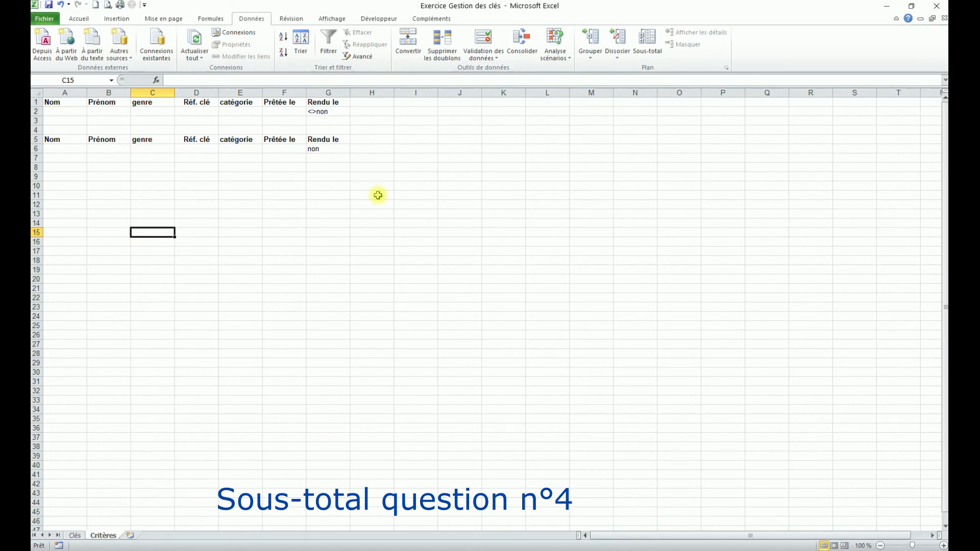
{"action": "left_click_drag", "start_coordinate": [68, 106], "coordinate": [329, 117]}
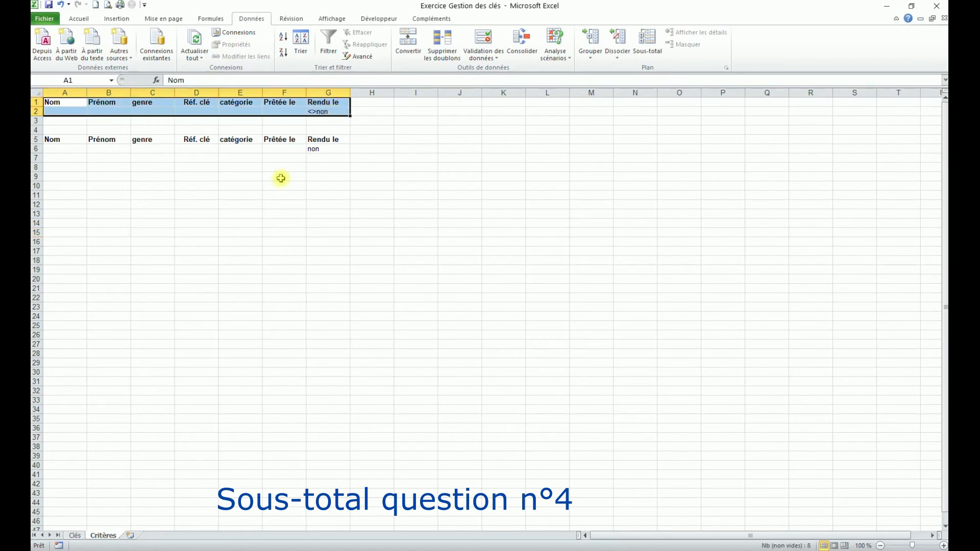
{"action": "left_click_drag", "start_coordinate": [70, 141], "coordinate": [325, 149]}
{"action": "left_click", "coordinate": [265, 240]}
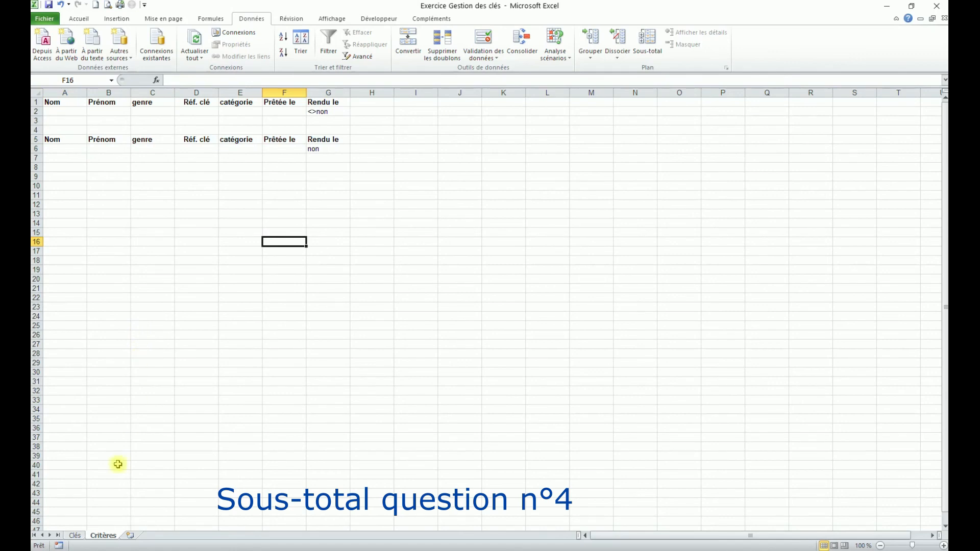
Start an in-place advanced filter on the Clés list A1:G76, with Critères!A5:G6 as the criteria range.
{"action": "left_click", "coordinate": [74, 537]}
{"action": "left_click", "coordinate": [233, 258]}
{"action": "scroll", "coordinate": [239, 222], "scroll_direction": "up", "scroll_amount": 10}
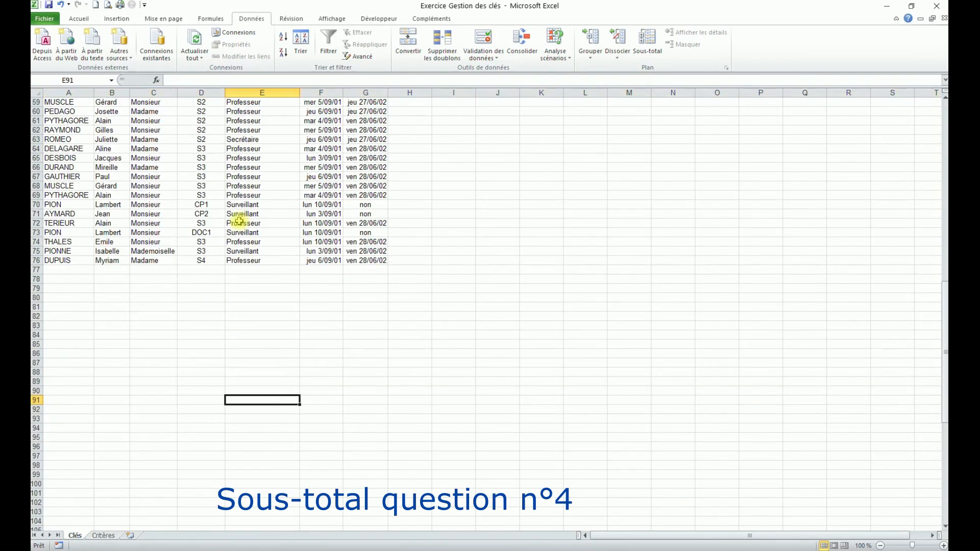
{"action": "scroll", "coordinate": [240, 221], "scroll_direction": "up", "scroll_amount": 8}
{"action": "left_click", "coordinate": [255, 205]}
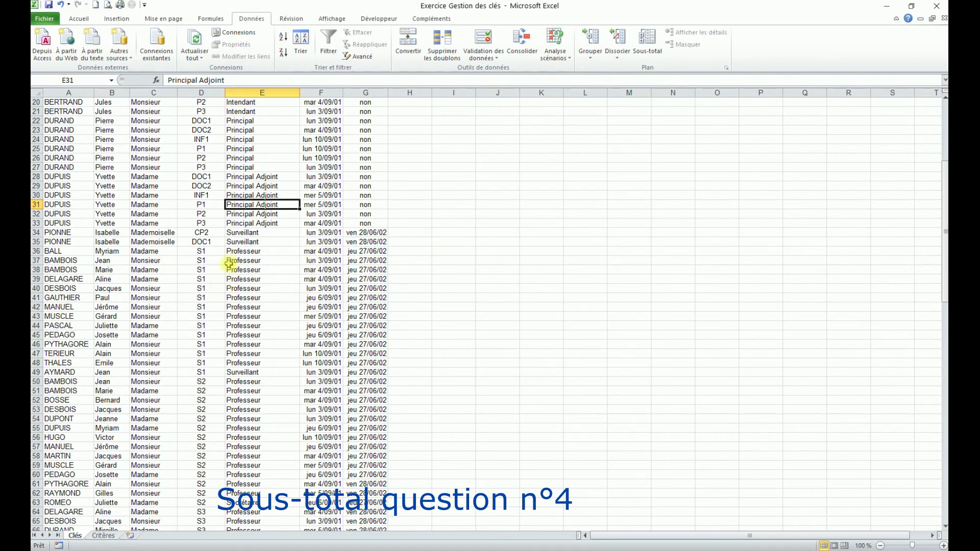
{"action": "scroll", "coordinate": [244, 266], "scroll_direction": "up", "scroll_amount": 7}
{"action": "left_click", "coordinate": [245, 234]}
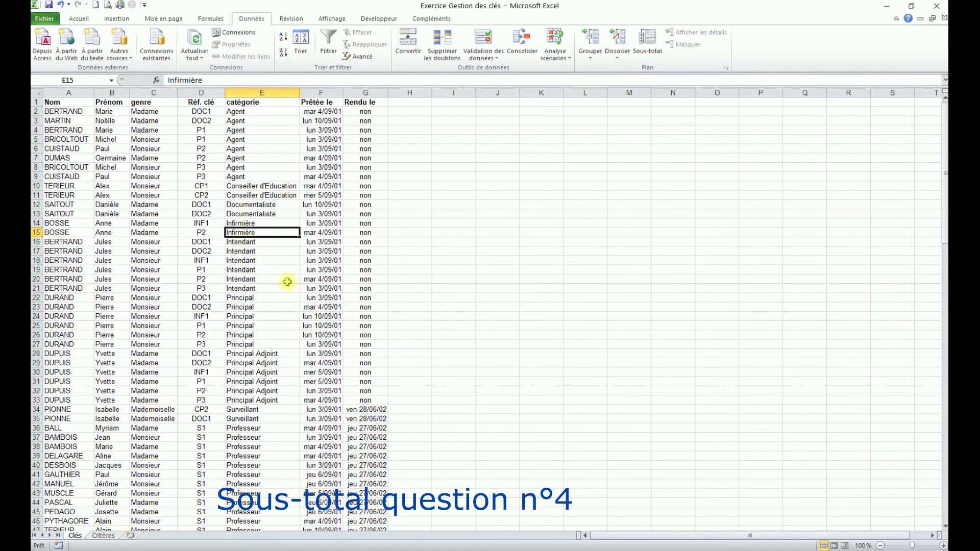
{"action": "left_click", "coordinate": [365, 58]}
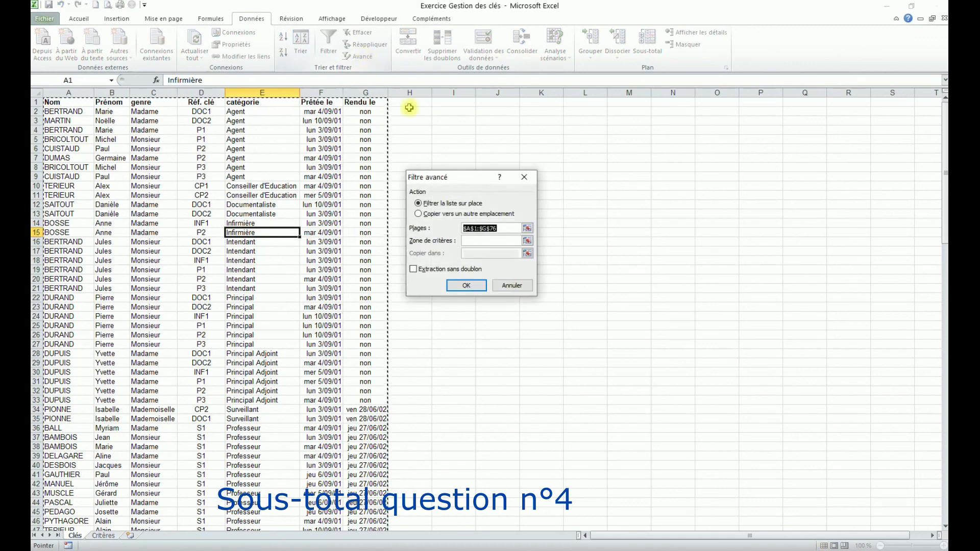
{"action": "left_click", "coordinate": [479, 241]}
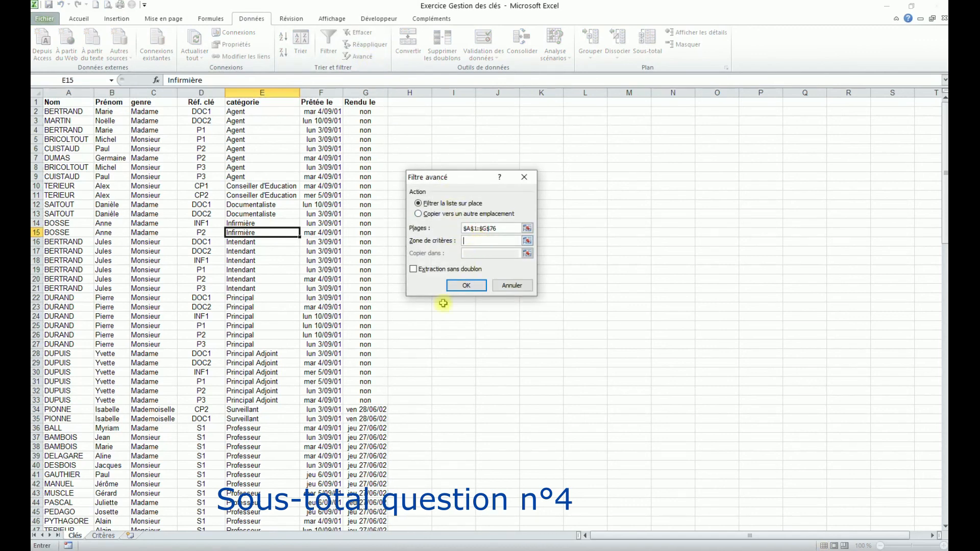
{"action": "left_click", "coordinate": [105, 535]}
{"action": "left_click_drag", "start_coordinate": [52, 139], "coordinate": [329, 150]}
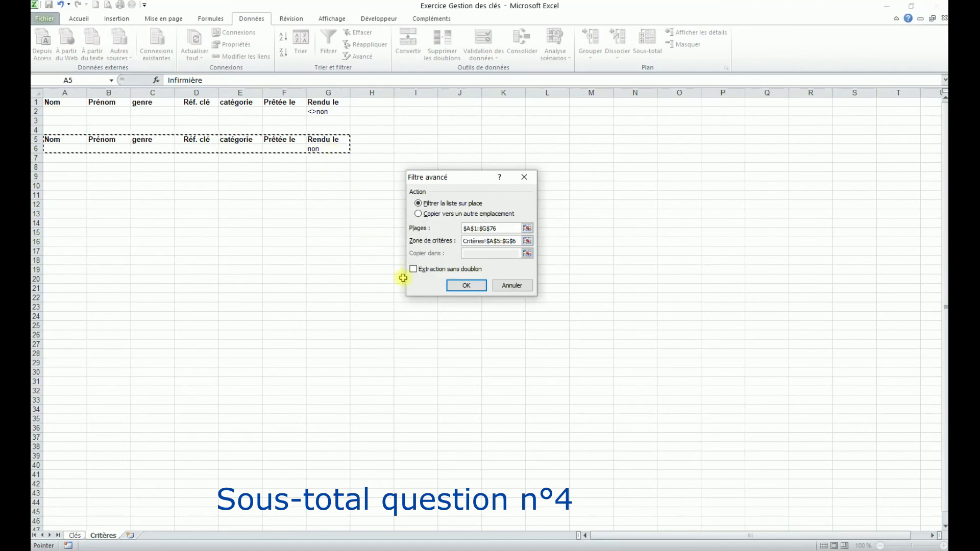
Reselect Critères!A5:G6 as the criteria range and apply the advanced filter to the list in place.
{"action": "left_click", "coordinate": [75, 536]}
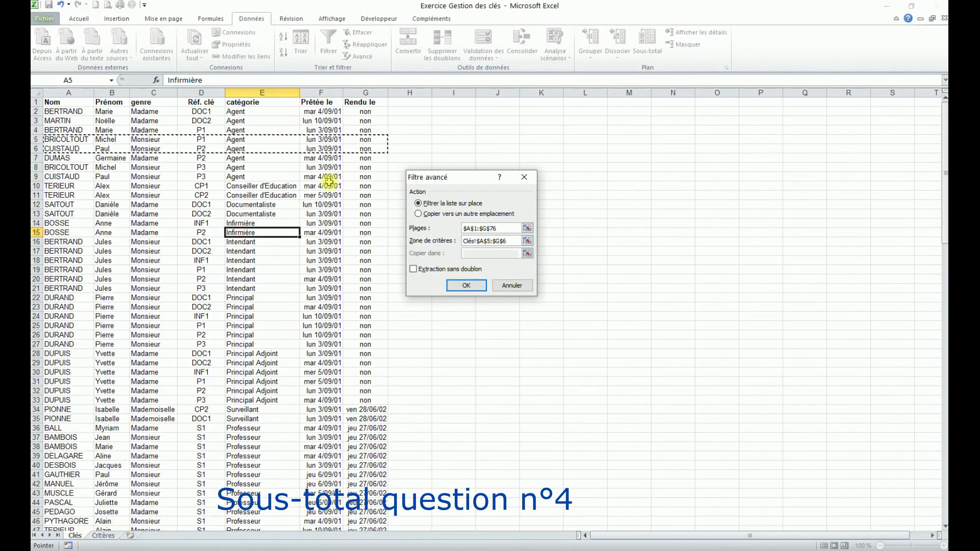
{"action": "left_click", "coordinate": [301, 169]}
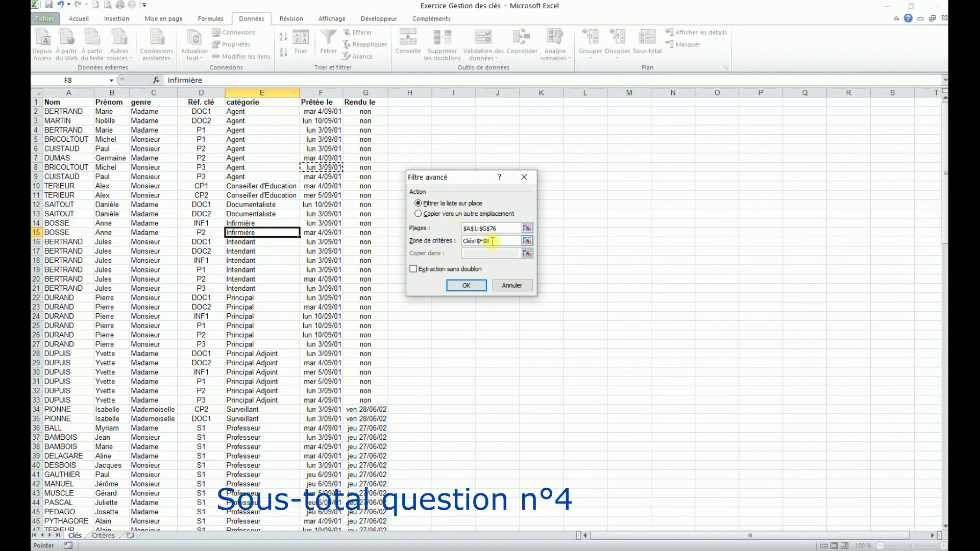
{"action": "left_click", "coordinate": [103, 536]}
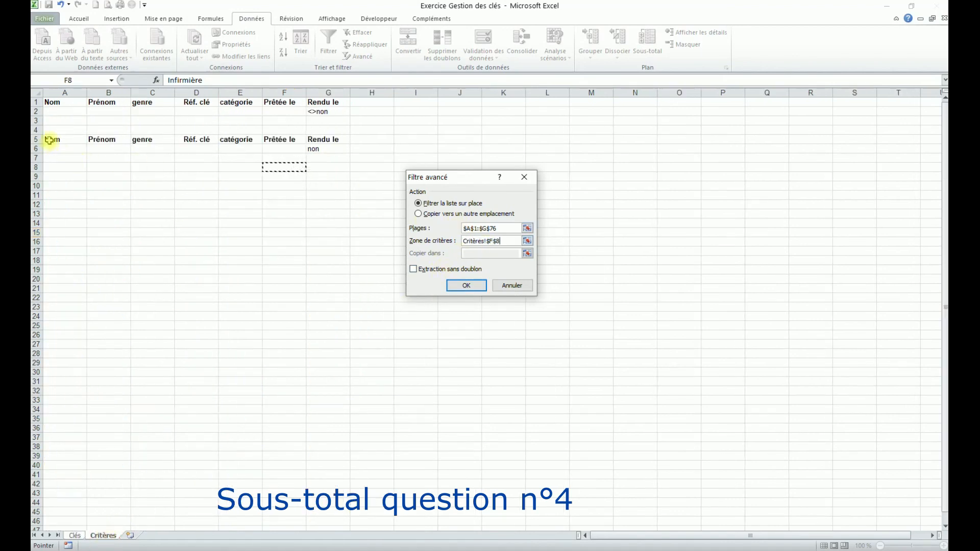
{"action": "left_click_drag", "start_coordinate": [49, 139], "coordinate": [315, 148]}
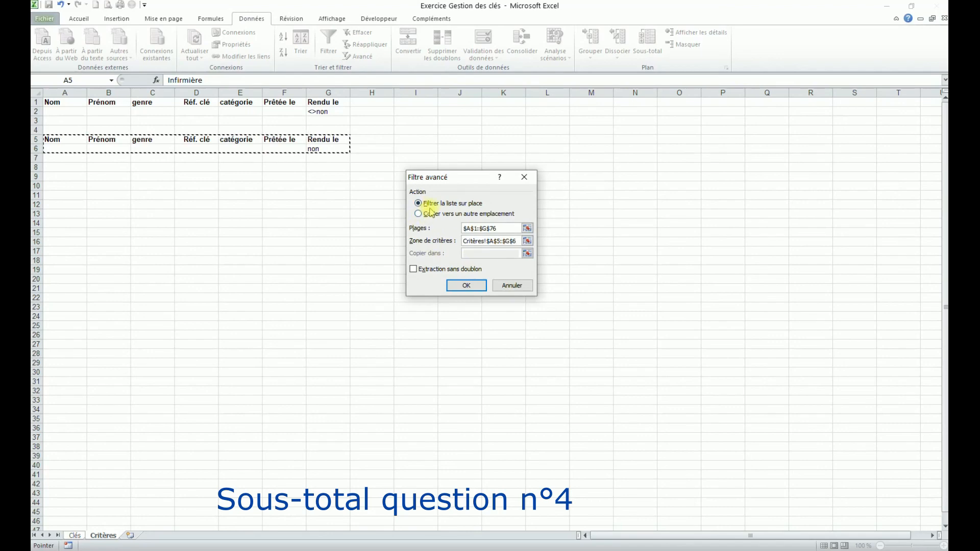
{"action": "left_click", "coordinate": [467, 287]}
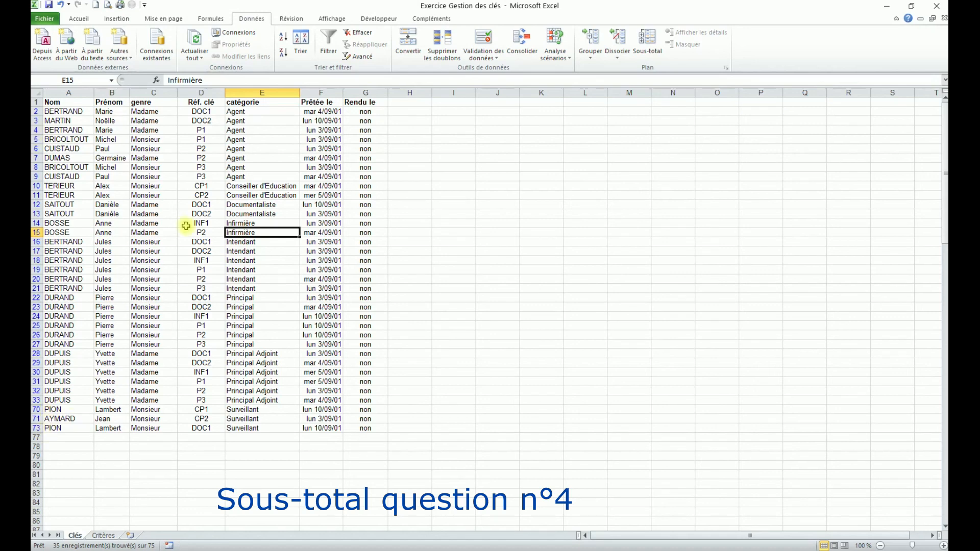
Clear the advanced filter from the Clés list to show all records again.
{"action": "left_click_drag", "start_coordinate": [57, 103], "coordinate": [363, 102]}
{"action": "left_click", "coordinate": [206, 194]}
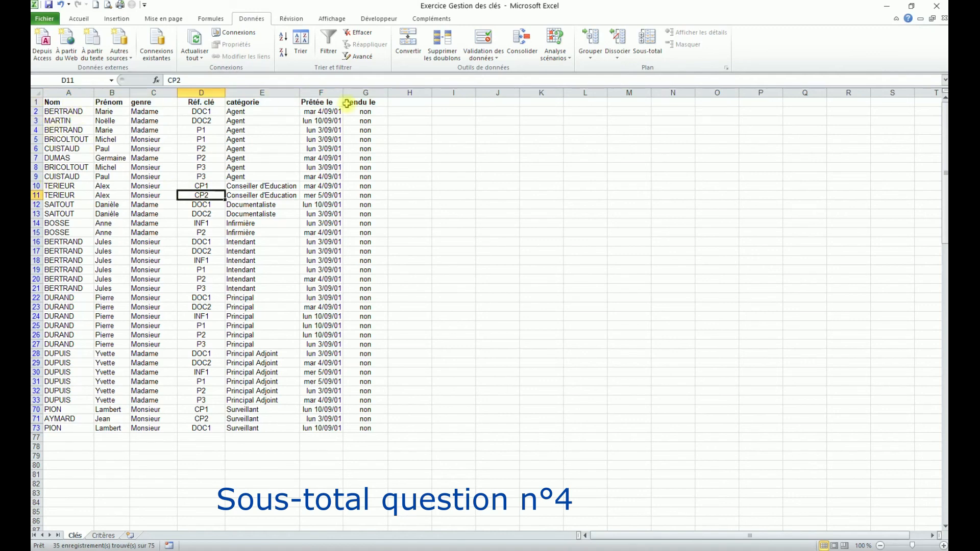
{"action": "left_click", "coordinate": [363, 34]}
{"action": "left_click", "coordinate": [182, 222]}
{"action": "left_click", "coordinate": [248, 233]}
{"action": "left_click", "coordinate": [305, 232]}
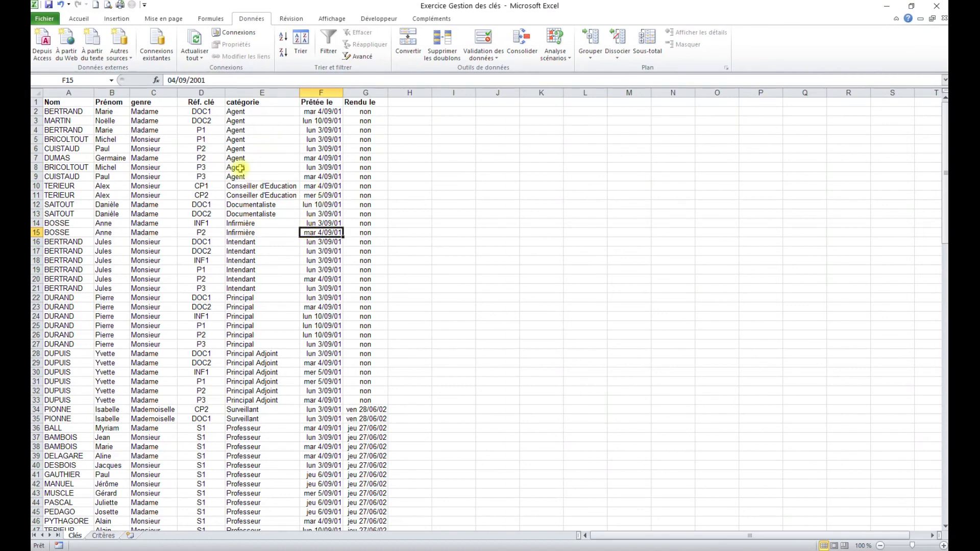